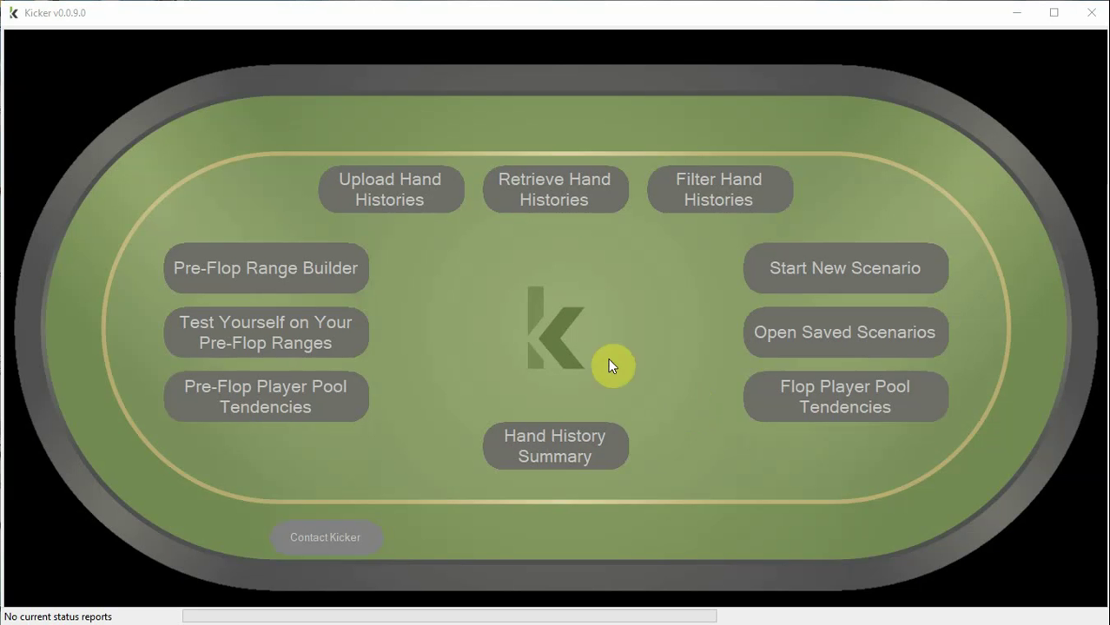
Open the Button opening range in the Pre-Flop Range Builder and review the pre-flop player pool frequencies for the Button seat.
click(340, 266)
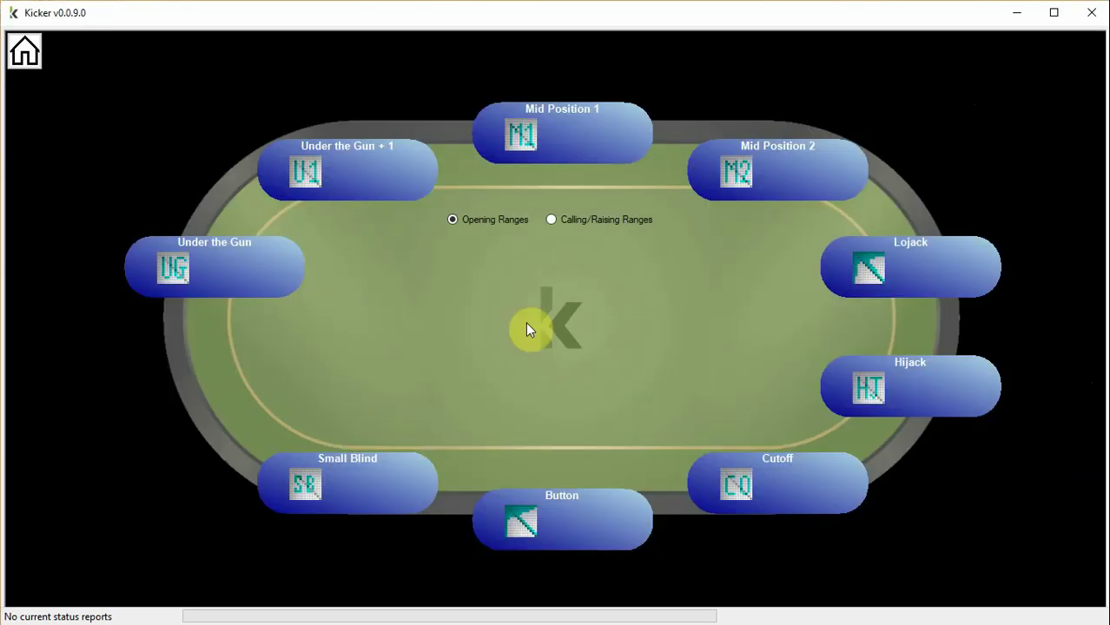
click(587, 528)
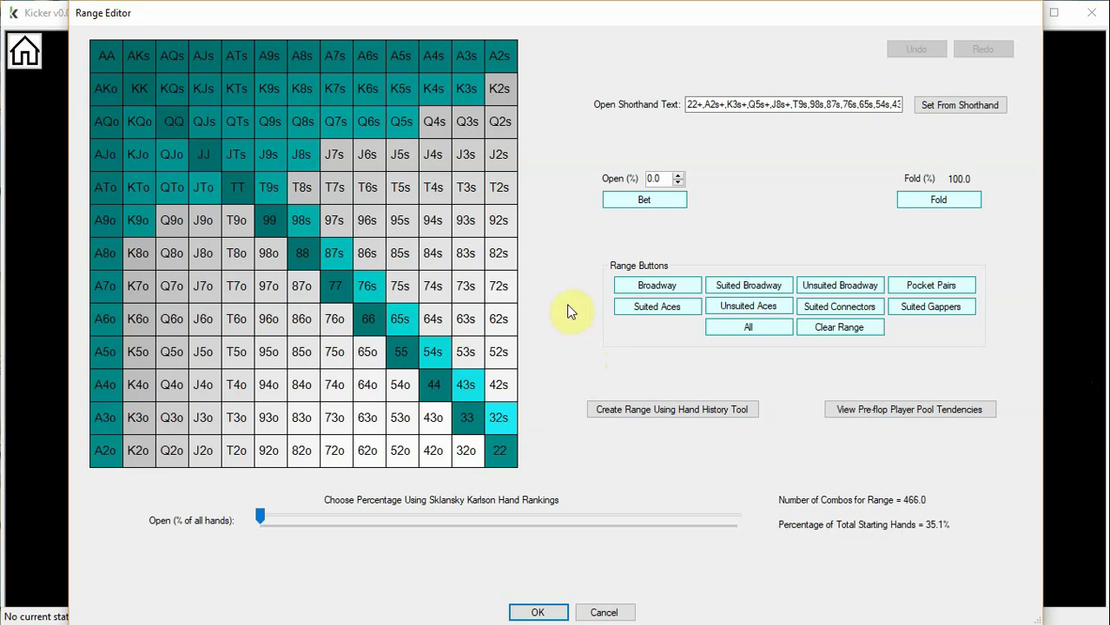
click(943, 413)
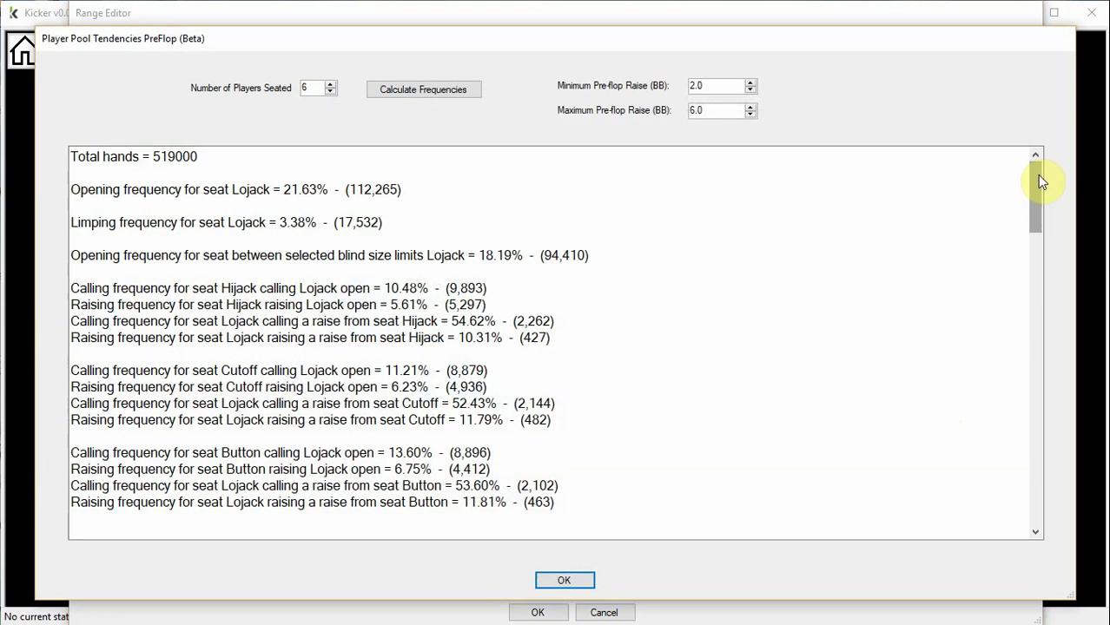
drag(1031, 184, 1051, 446)
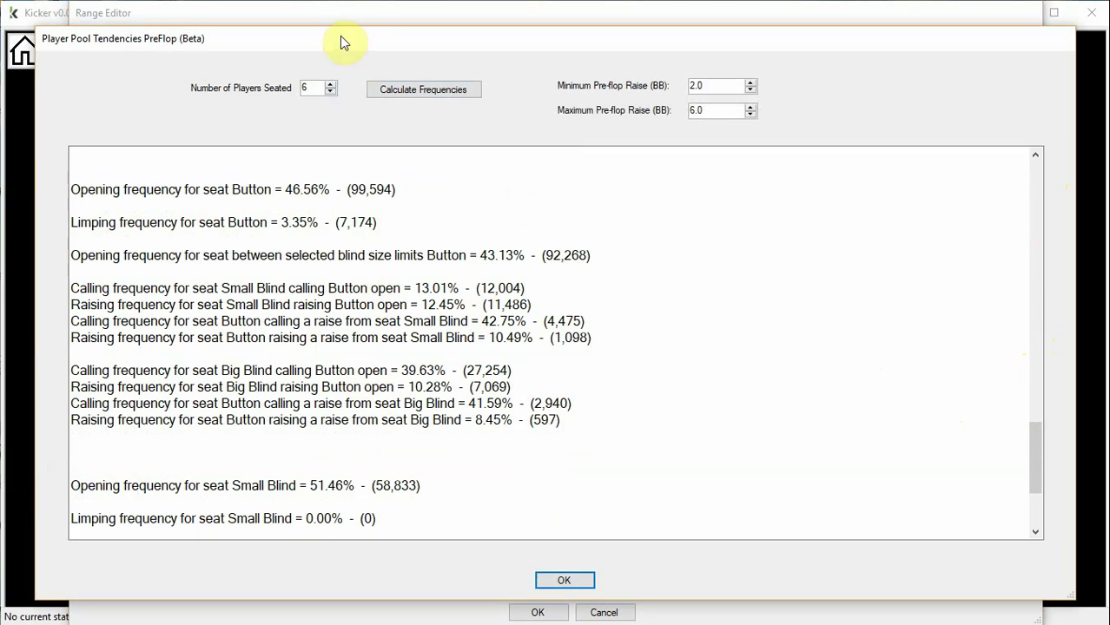
click(575, 582)
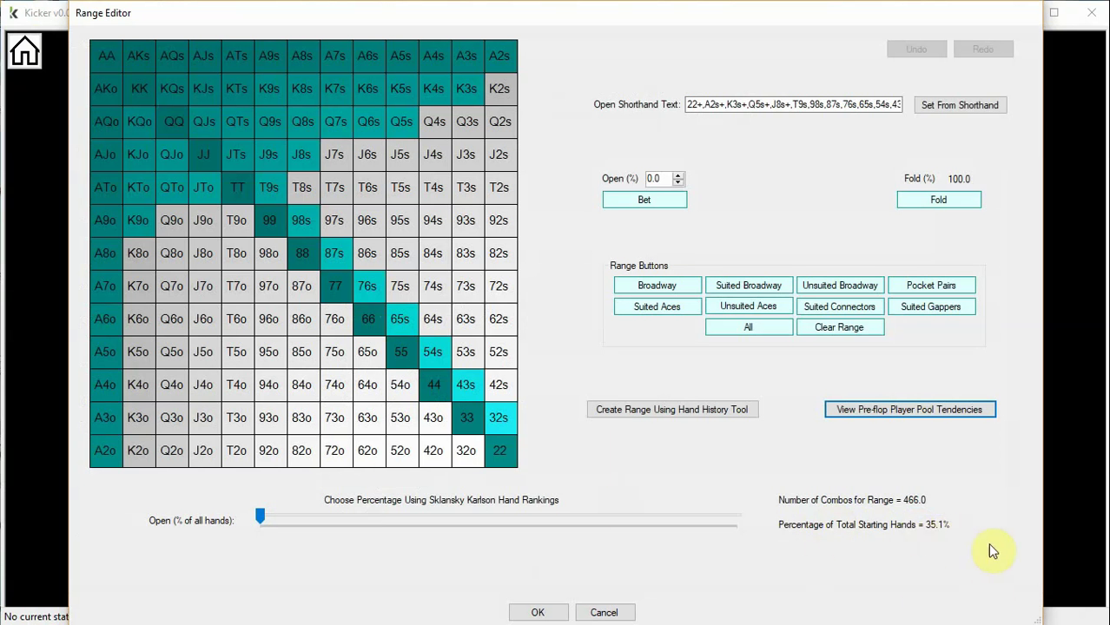
Filter the hand history used for building the range to 6 players with the hero on the Button.
click(693, 408)
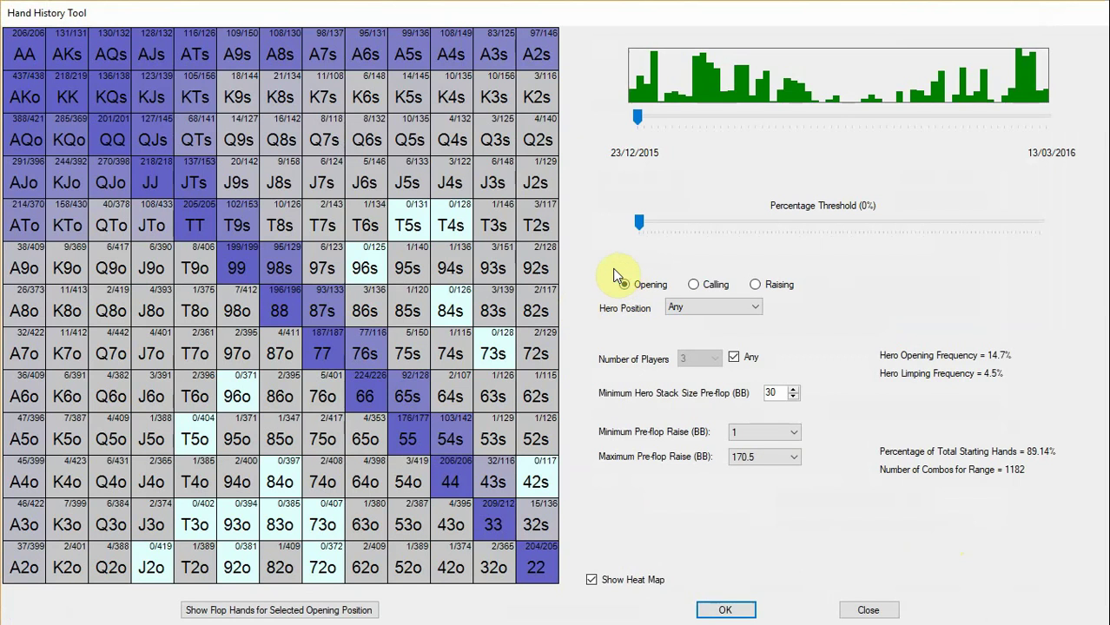
click(720, 308)
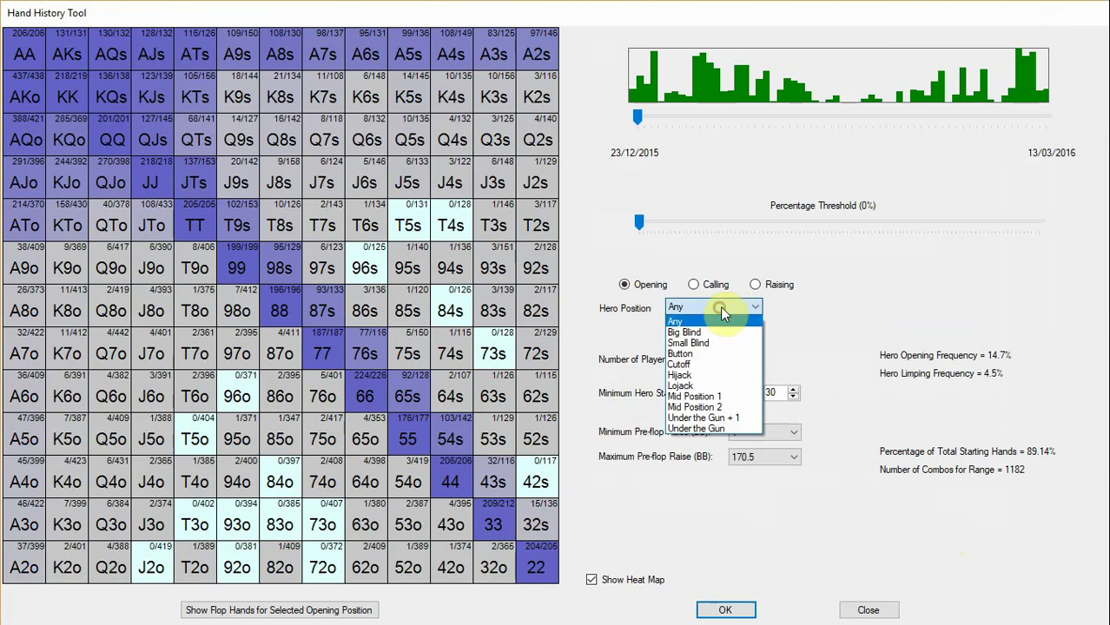
click(797, 355)
click(732, 359)
click(716, 359)
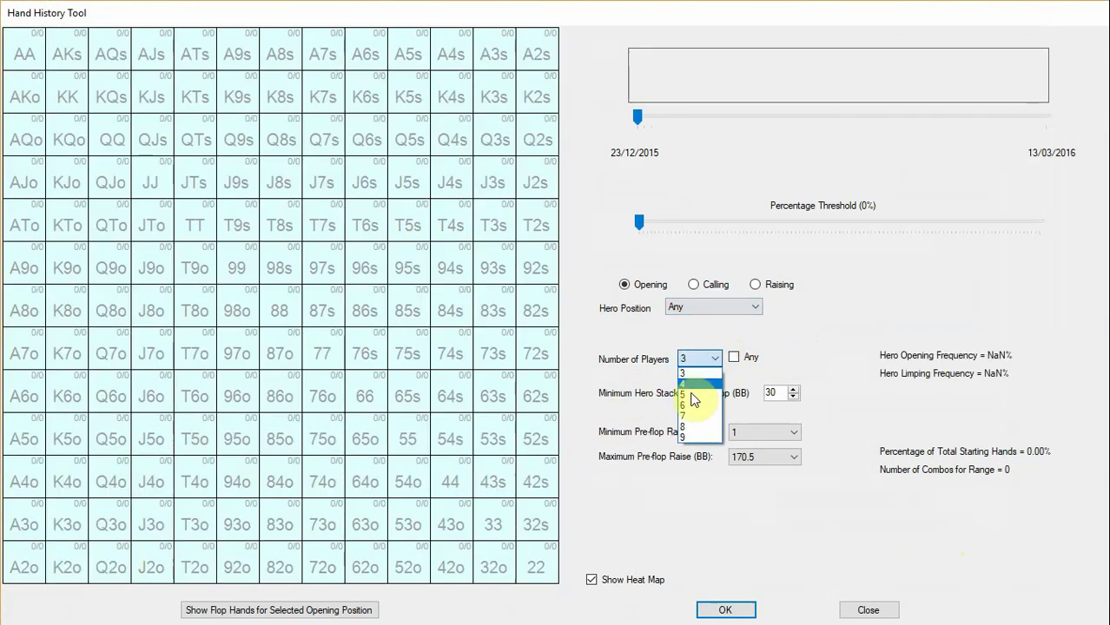
click(688, 407)
click(754, 308)
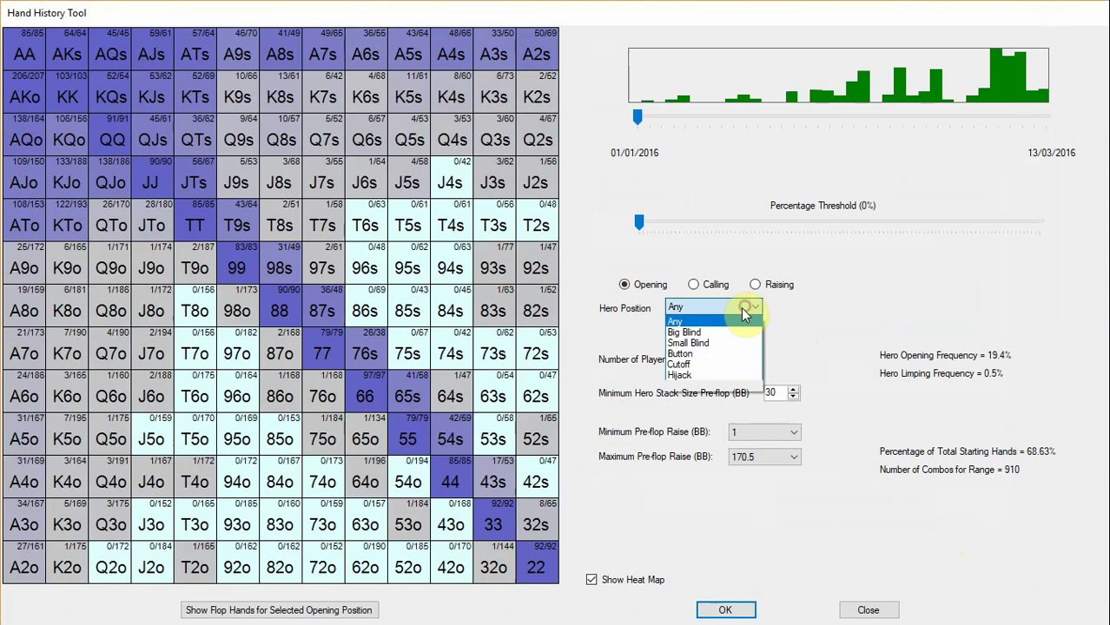
click(695, 355)
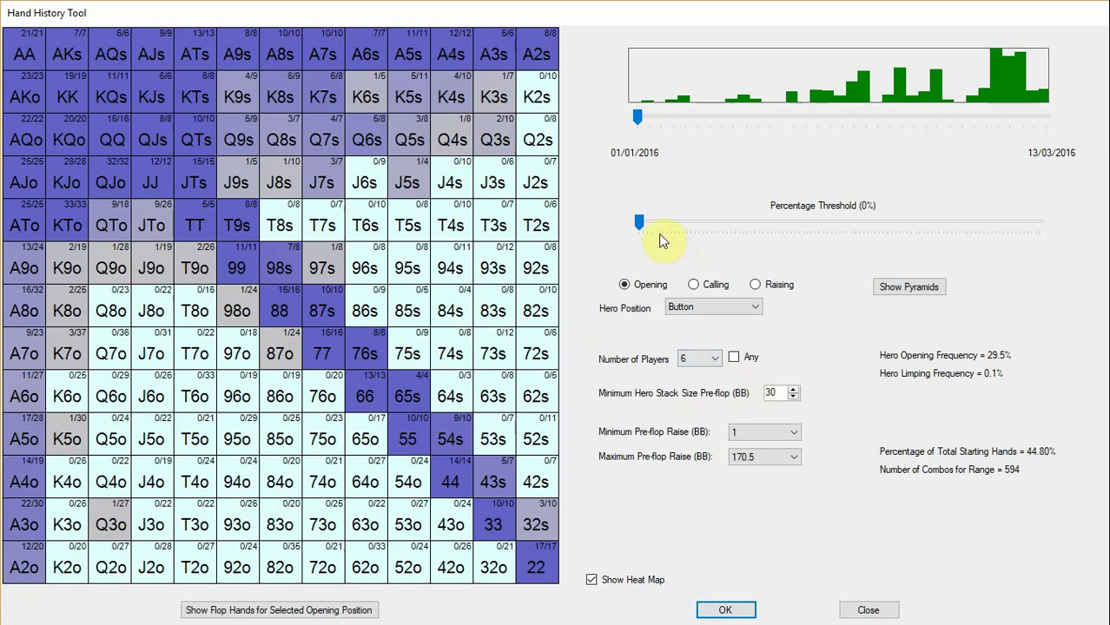
Preview the percentage threshold on the Button hand history, and leave the opening range without applying changes.
drag(640, 223, 488, 292)
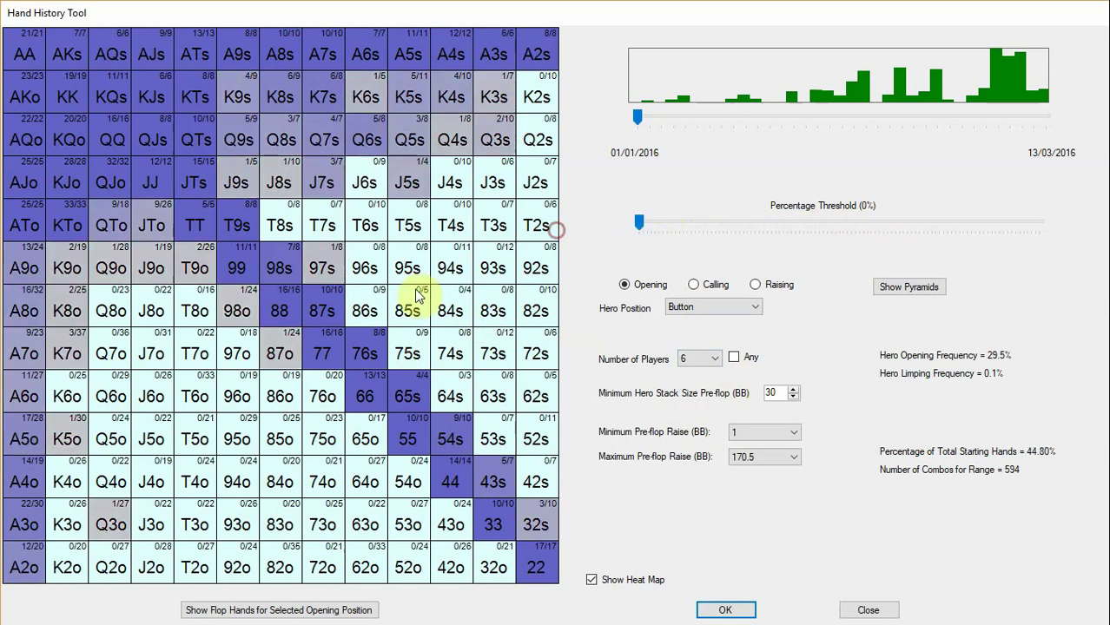
click(866, 608)
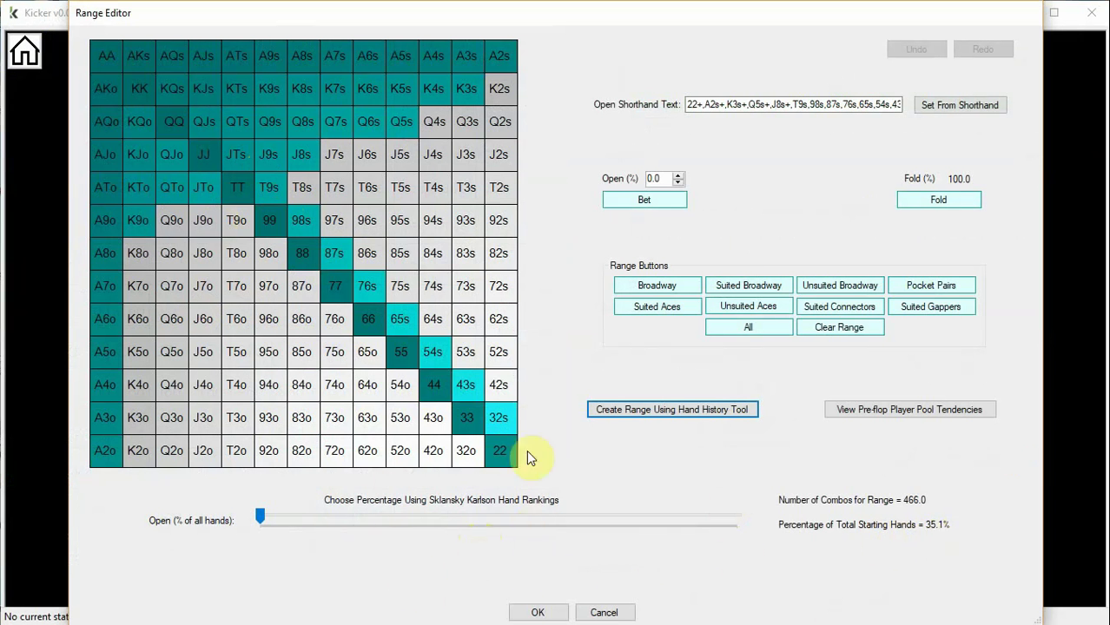
click(604, 613)
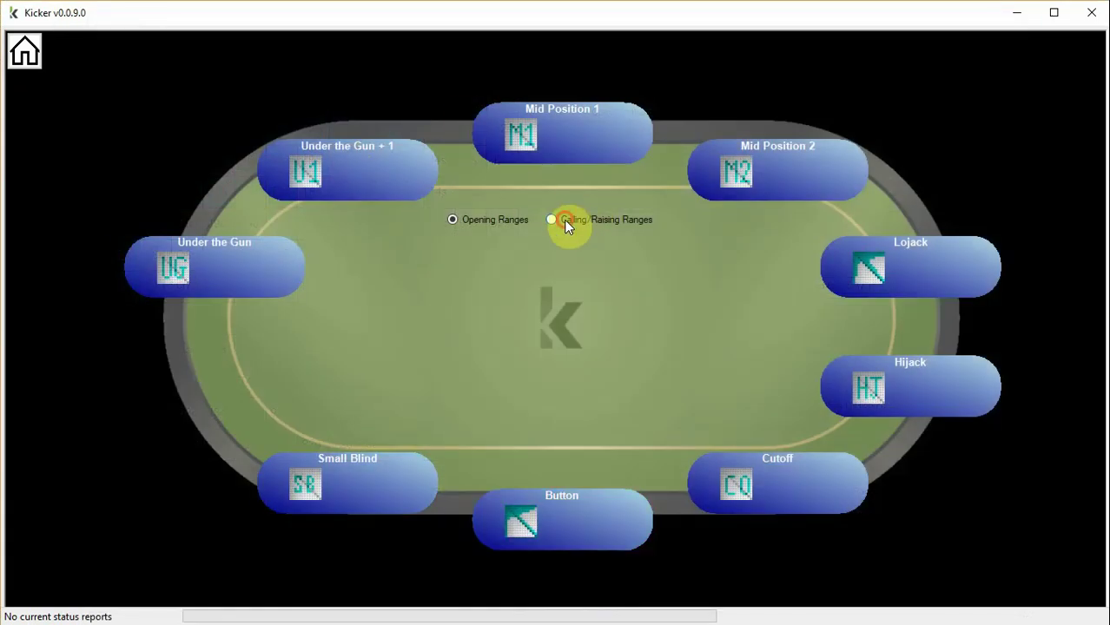
Open the Big Blind calling/raising range against the Button and review the player pool's calling and raising frequencies for that spot.
click(564, 224)
click(212, 394)
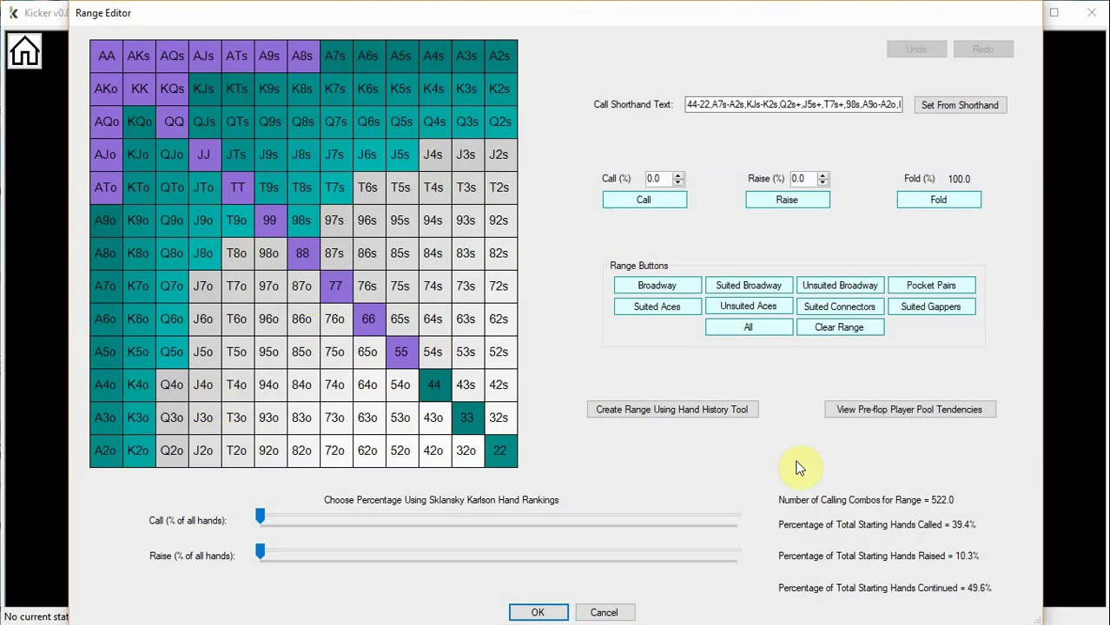
click(832, 401)
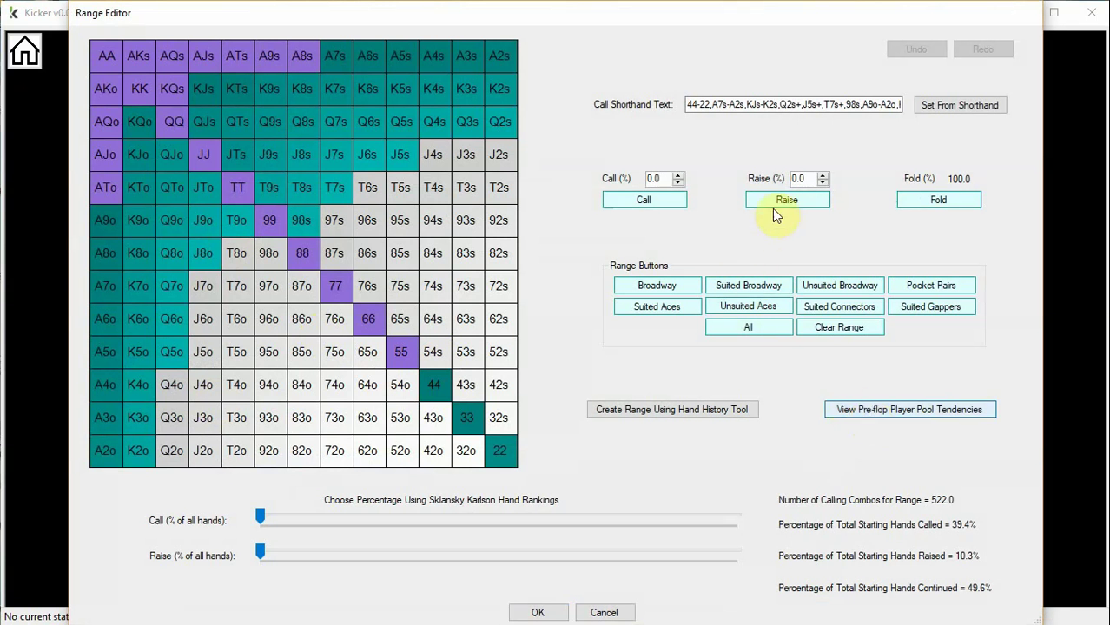
drag(1042, 188, 987, 433)
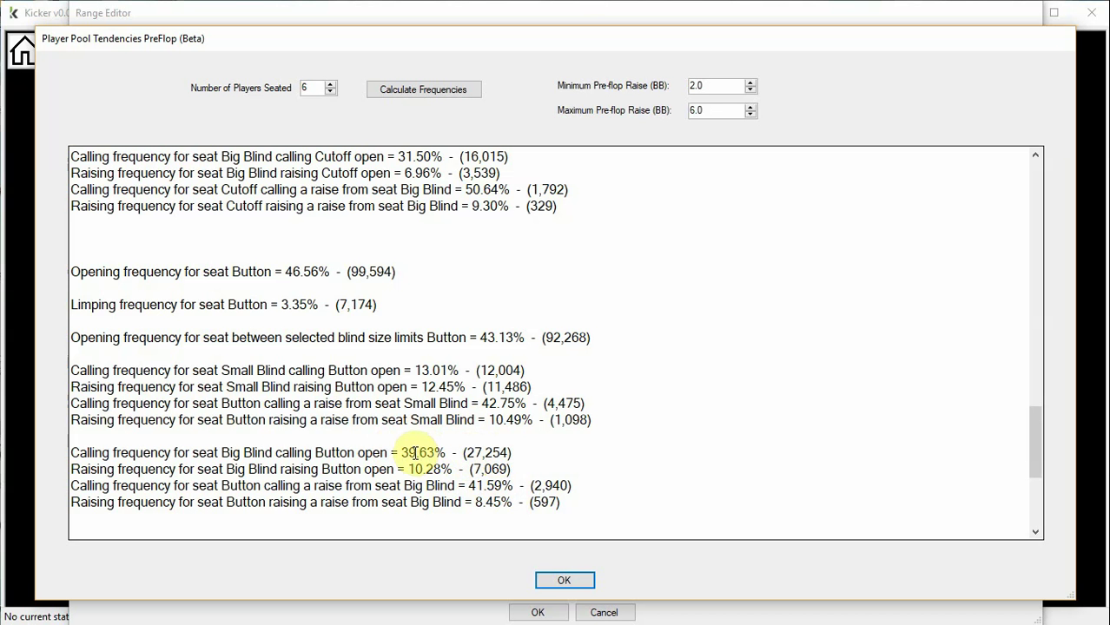
click(565, 579)
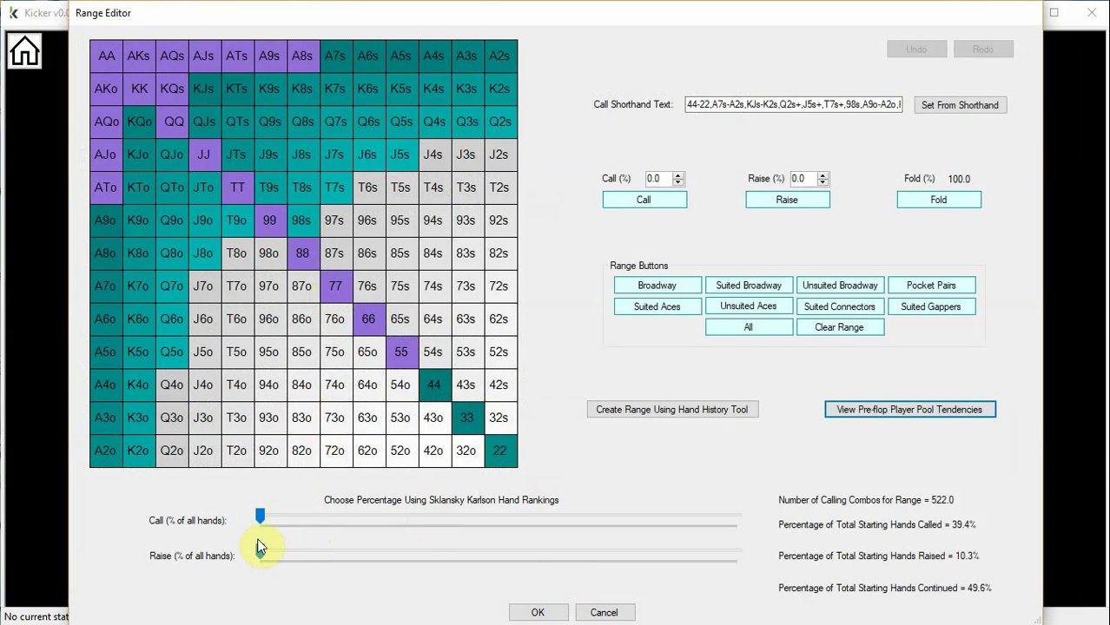
Set the Big Blind range against the Button using hand rankings, continuing with 49.6% of hands and raising the top 10.3%, and save it.
drag(261, 516, 495, 512)
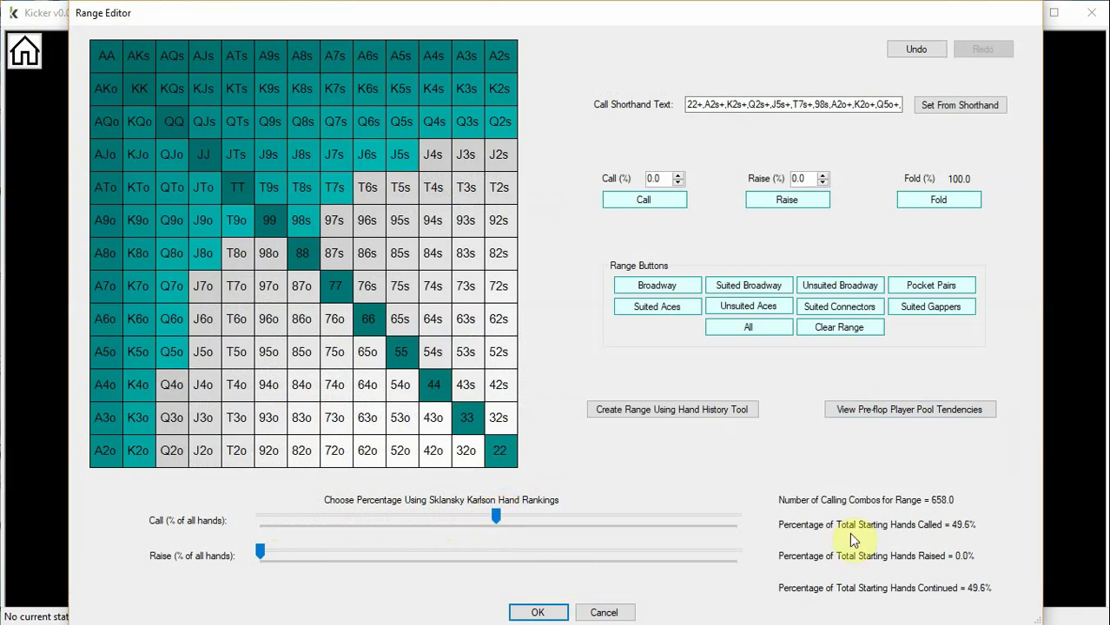
drag(260, 554, 309, 556)
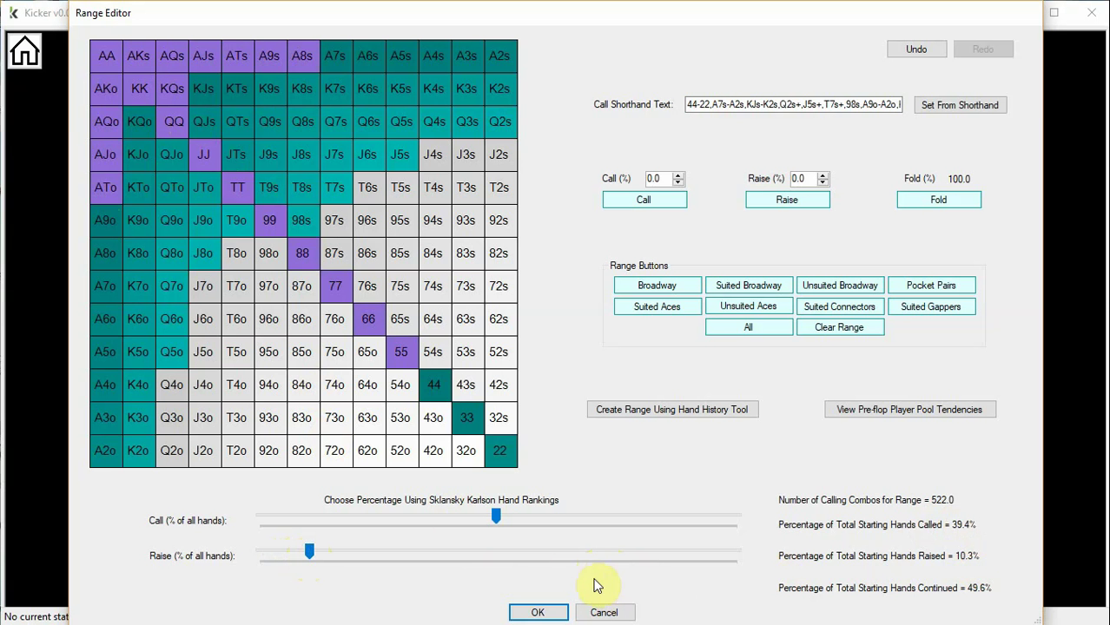
click(537, 613)
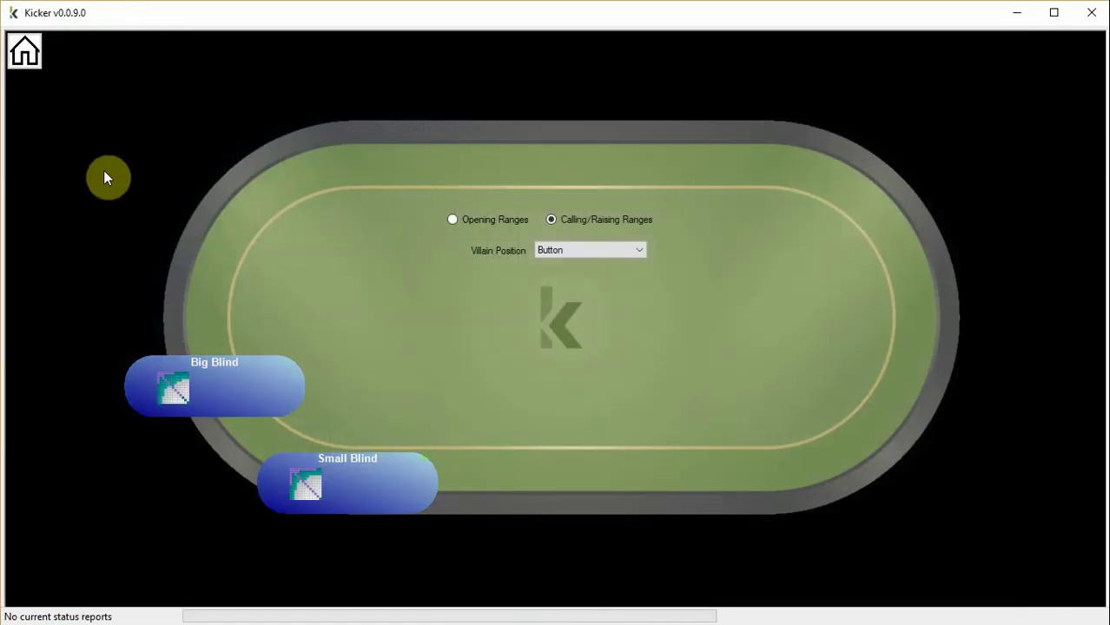
Show the flop hands for the Button opening position in the Hand History Summary, sorted by amount hero won with the biggest losses first.
click(26, 53)
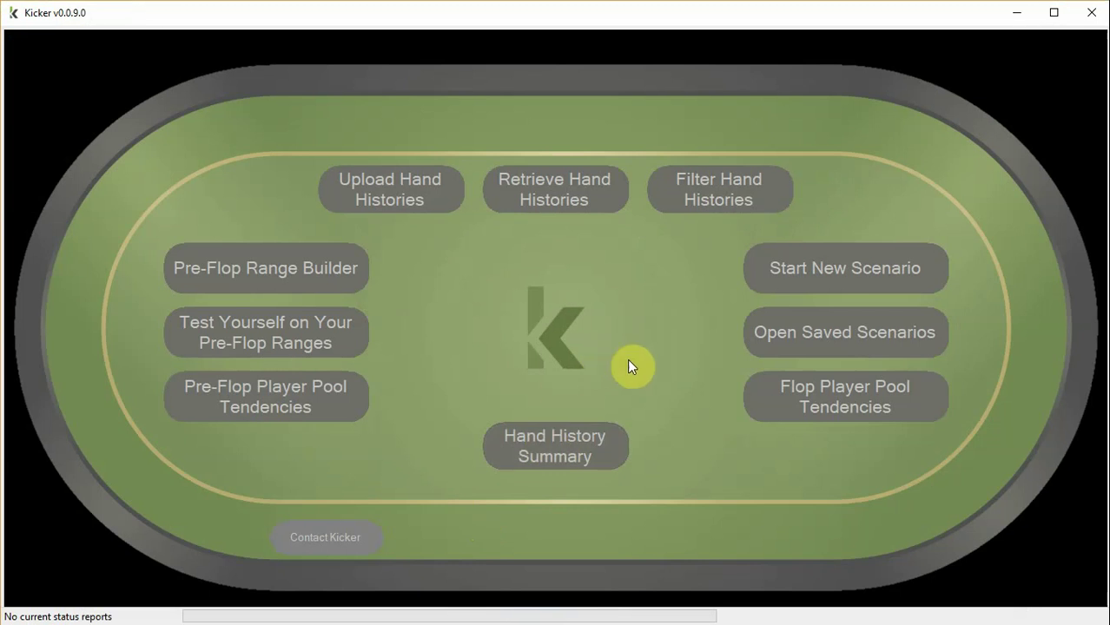
click(571, 450)
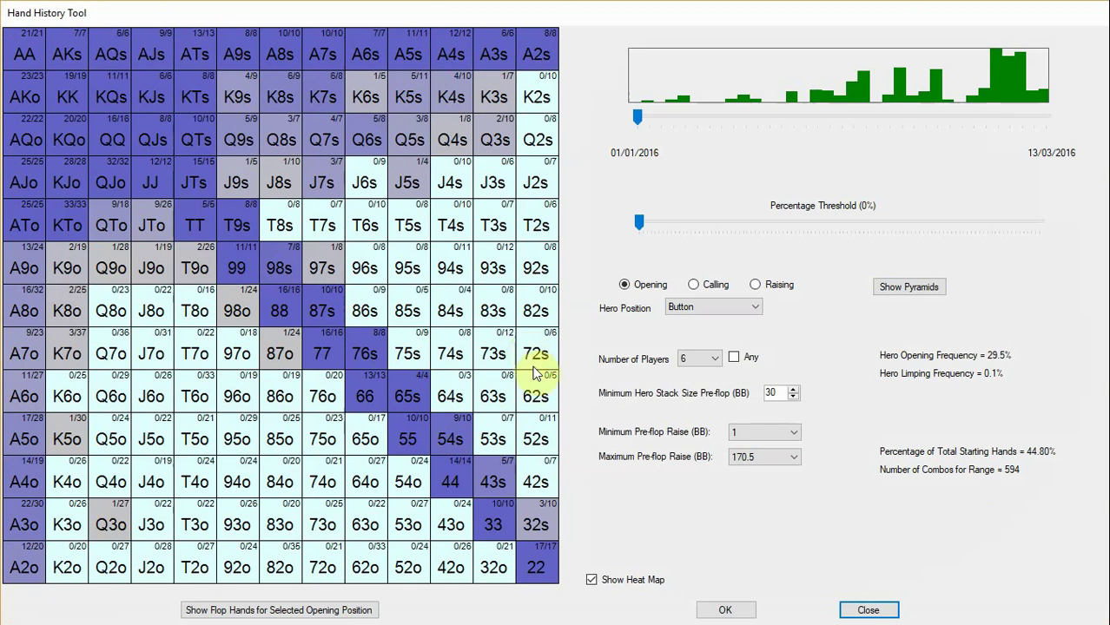
click(341, 611)
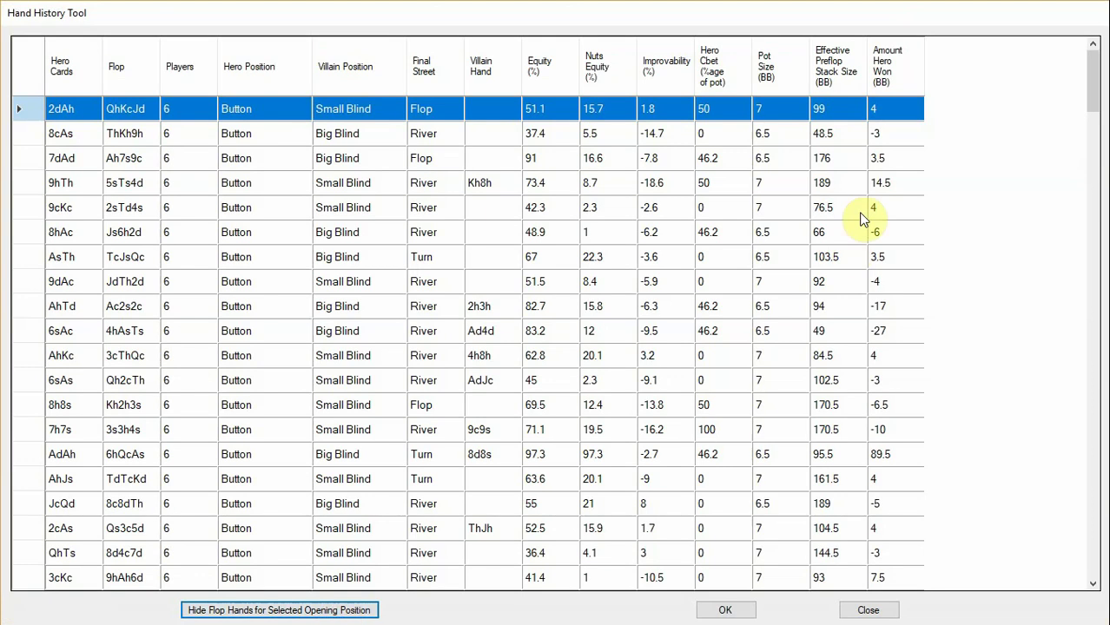
click(885, 68)
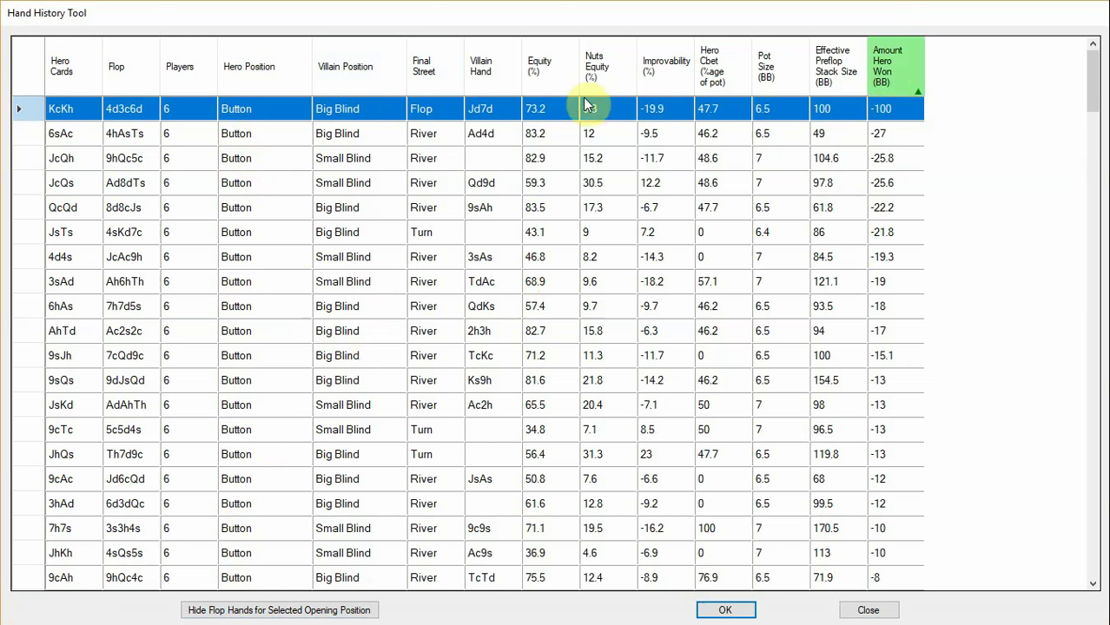
Load the 6sAc hand on the 4hAsTs flop into the Post-flop Trainer and start its analysis under the scenario name Scenario1.
click(426, 137)
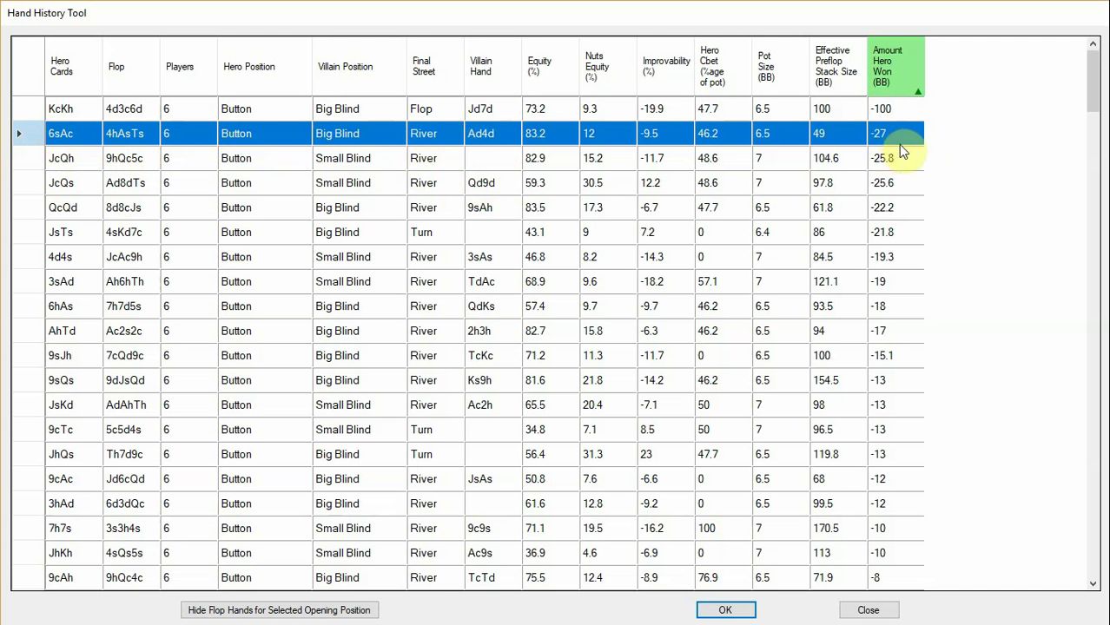
double_click(704, 139)
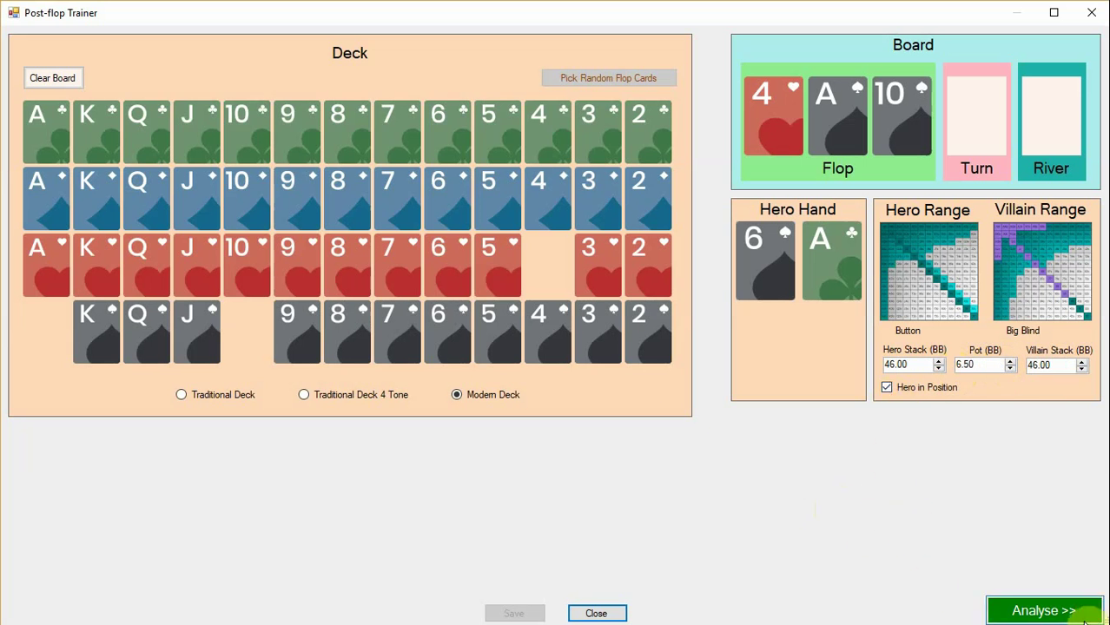
click(1058, 609)
click(521, 306)
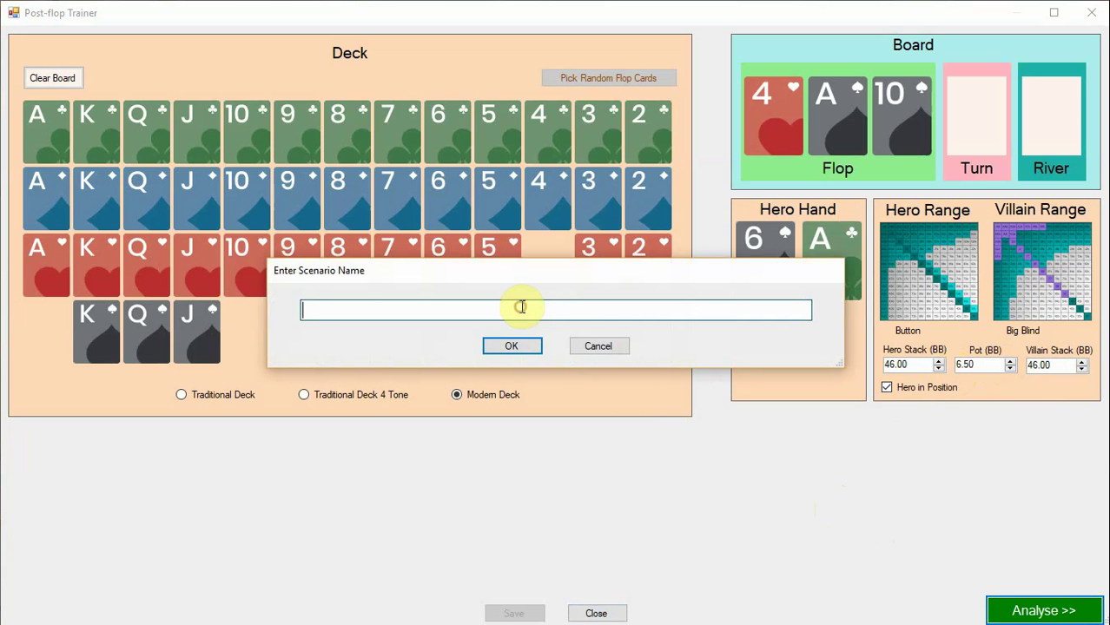
text(Scenr)
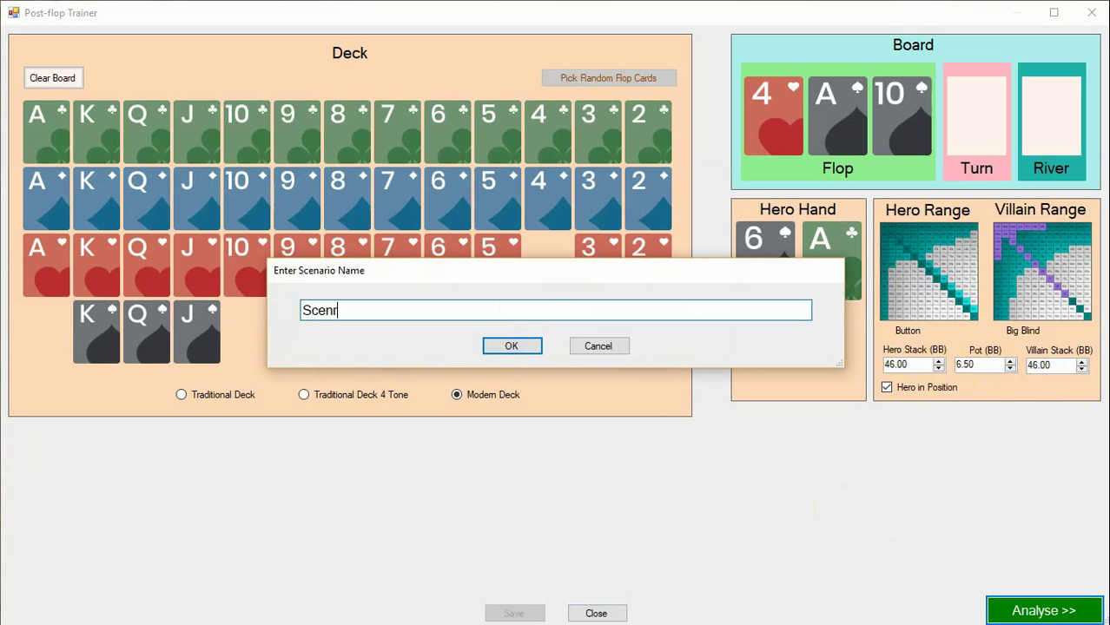
key(BackSpace)
text(ario1)
key(Return)
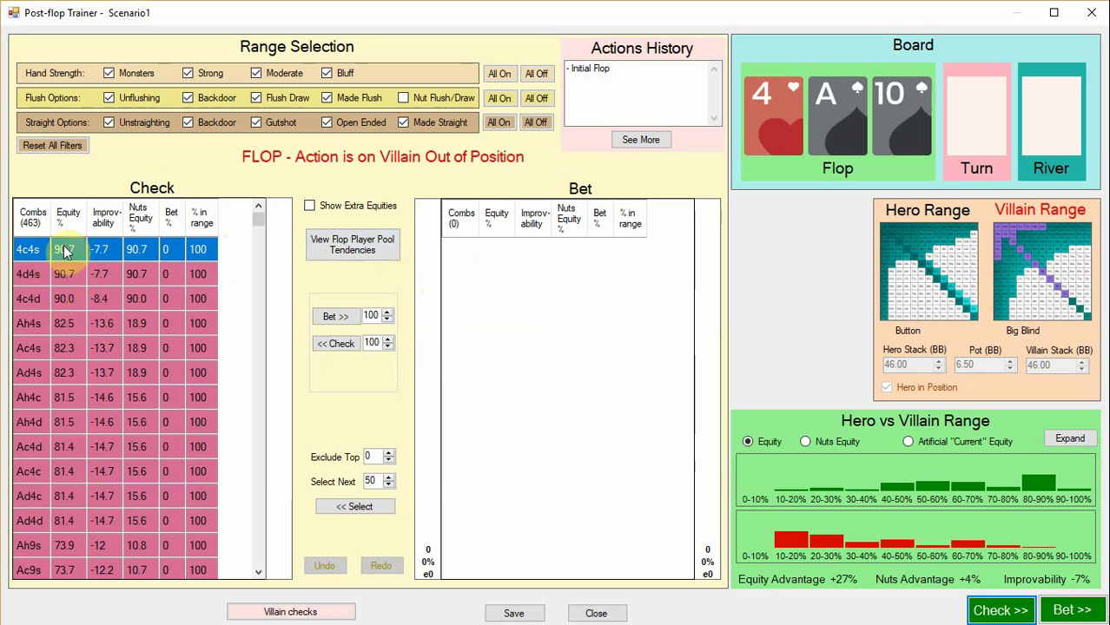
Enlarge the villain's Big Blind range grid to examine its calling and raising hands.
click(1046, 270)
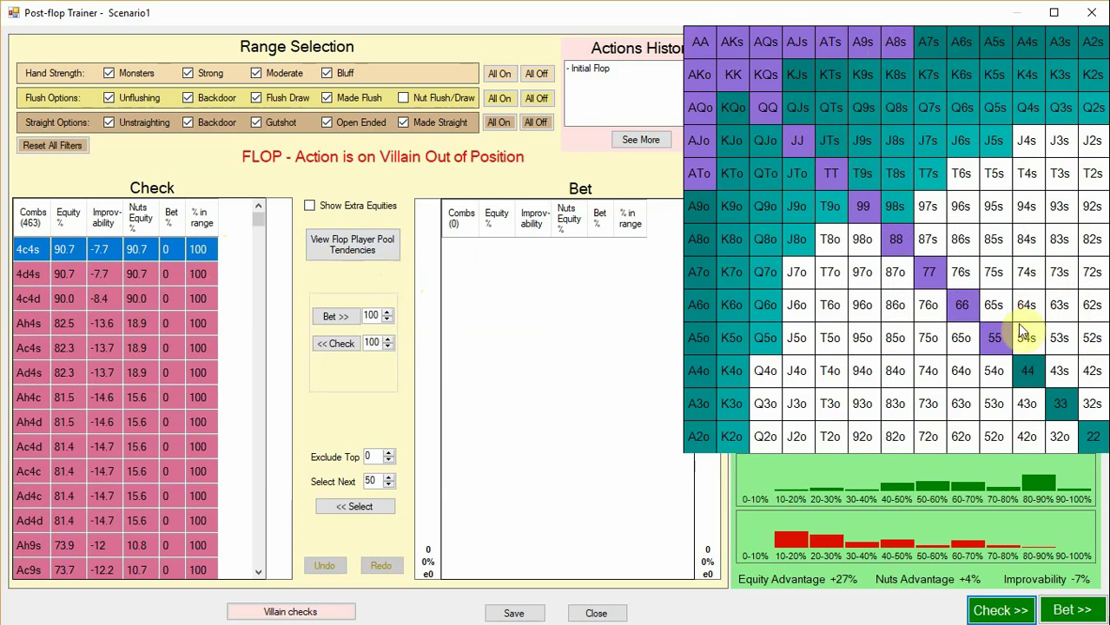
click(995, 215)
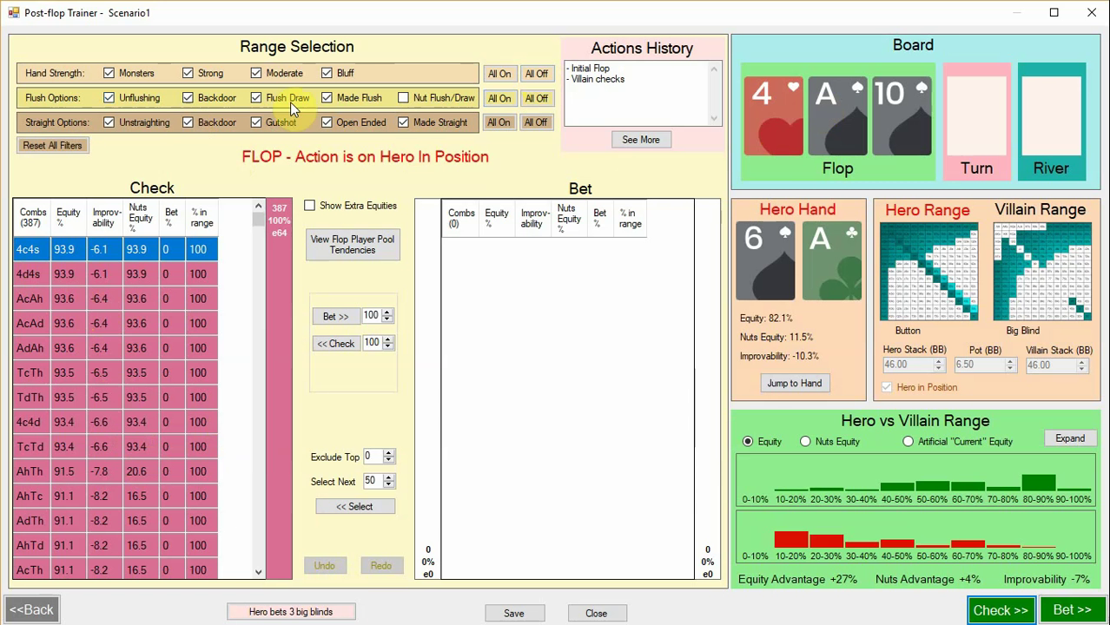
Filter the hero's flop combos by hand strength to Monsters only, briefly including Strong, and look through the remaining combos.
click(536, 73)
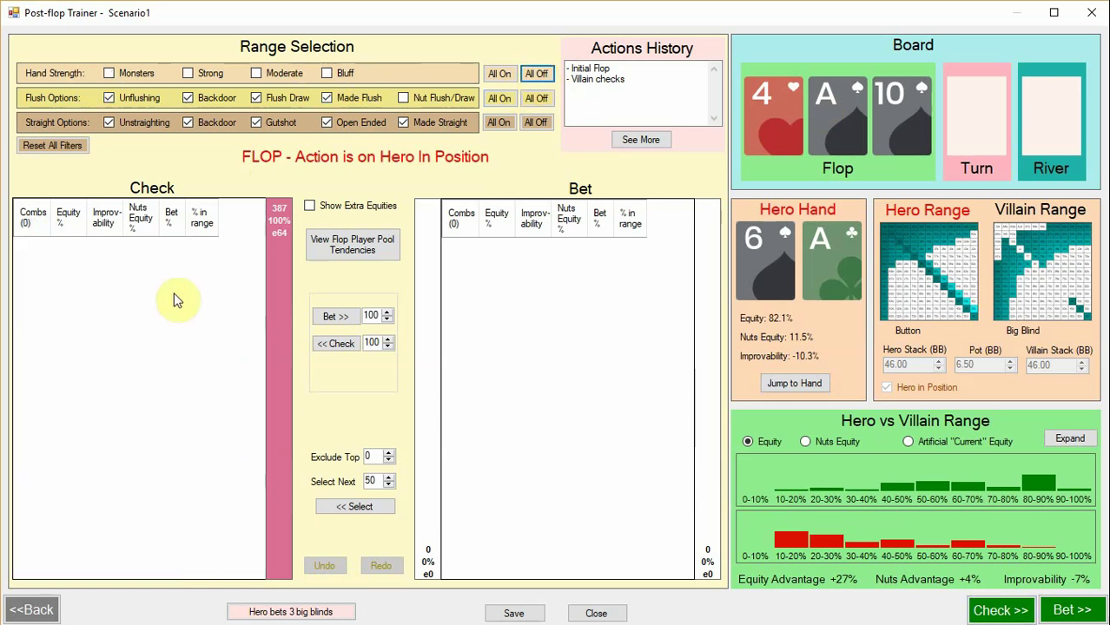
click(108, 73)
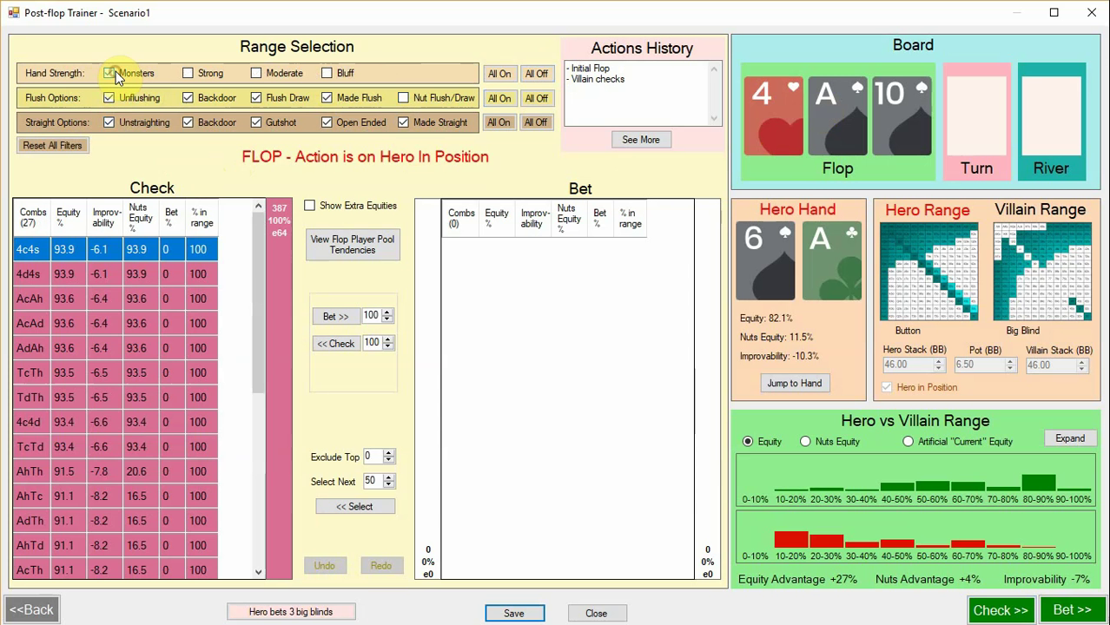
click(194, 75)
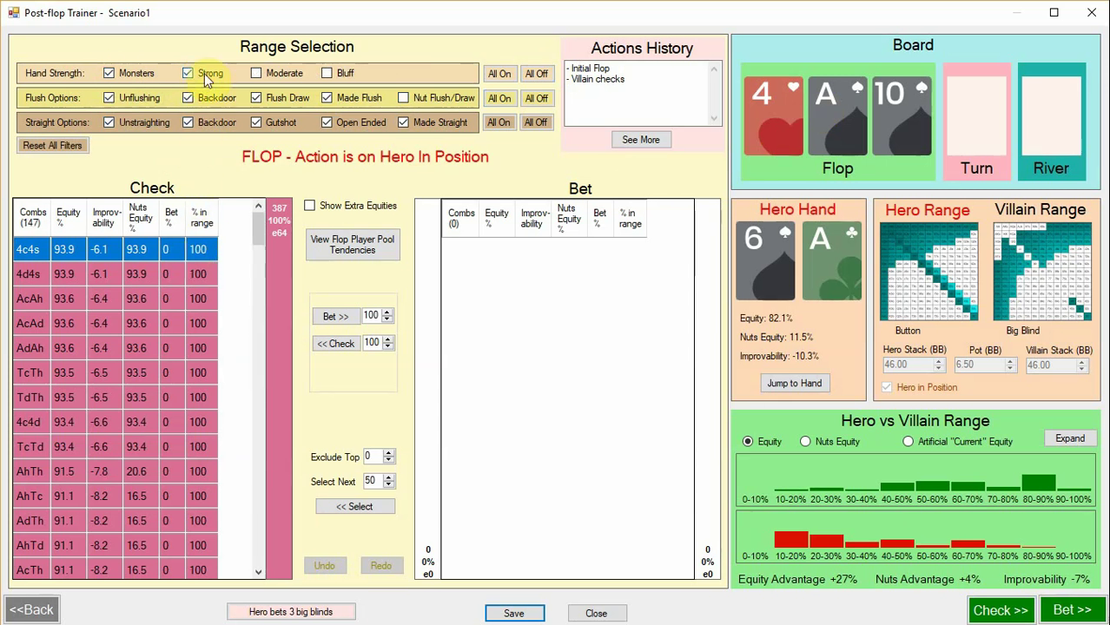
click(201, 72)
drag(259, 282, 253, 257)
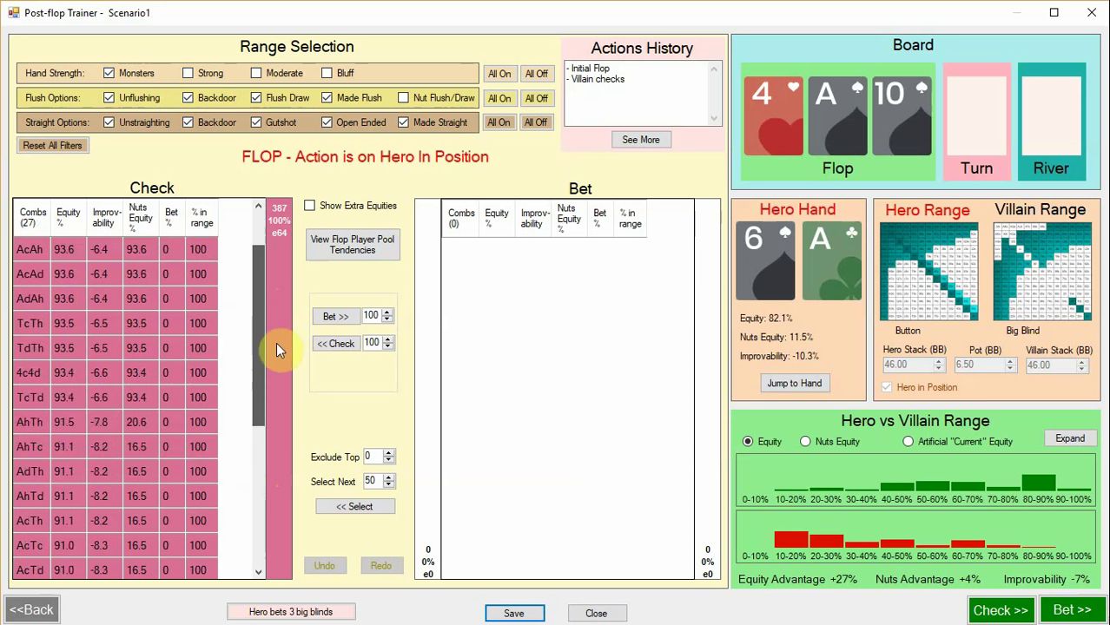
Move all of the hero's Monsters combos at 100% from the checking range into the betting range.
drag(276, 346, 254, 253)
click(148, 358)
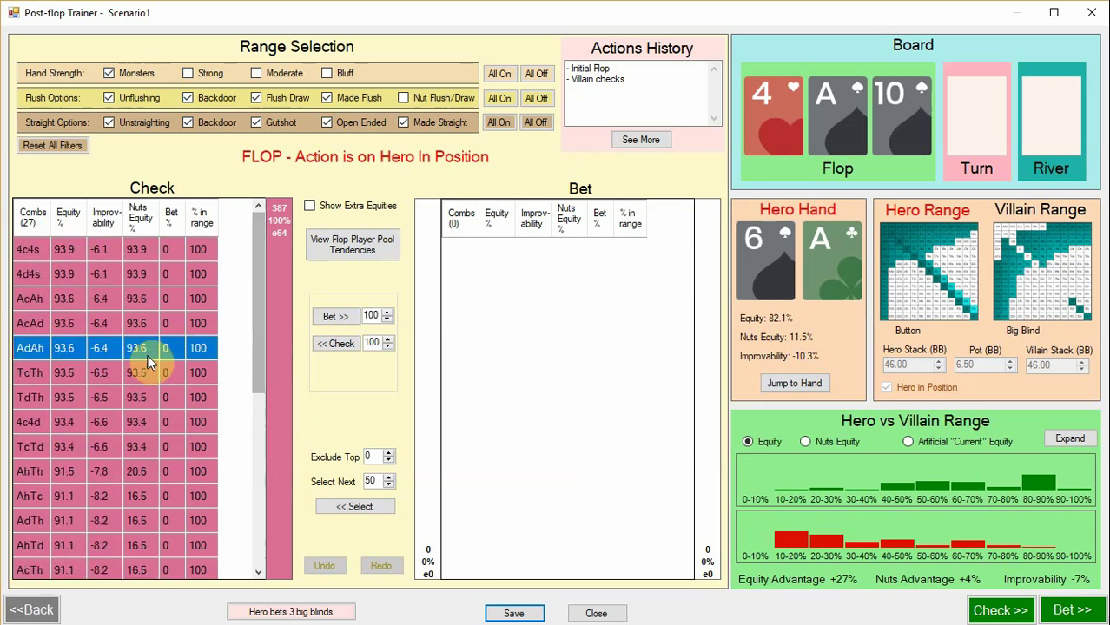
key(ctrl+a)
click(336, 316)
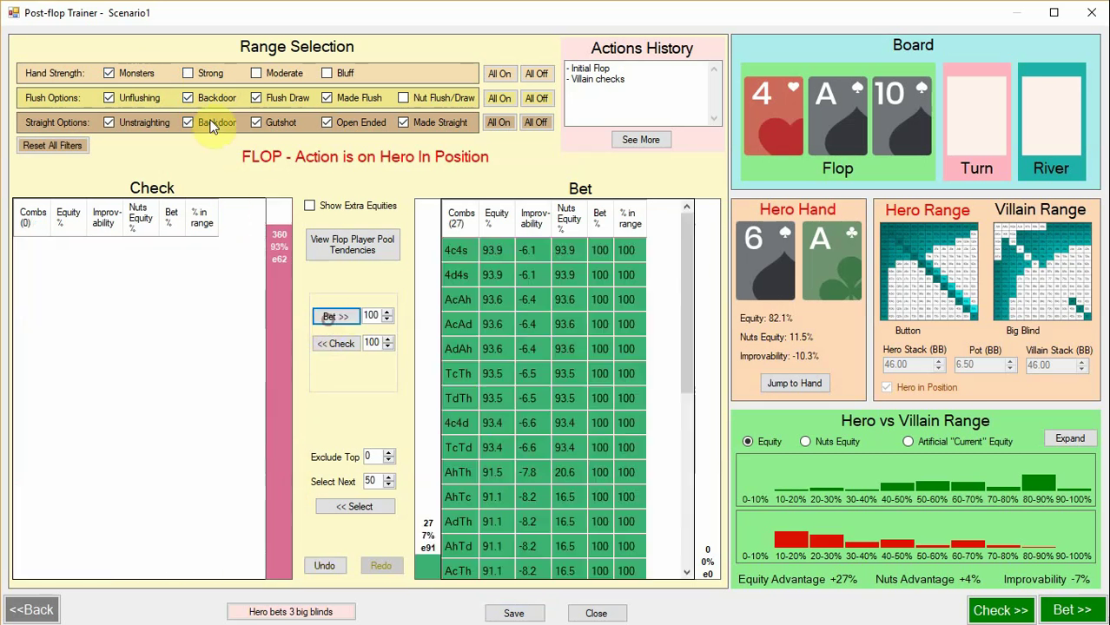
Add Strong hands to the hand strength filter and move all the listed checking combos into the betting range.
click(209, 74)
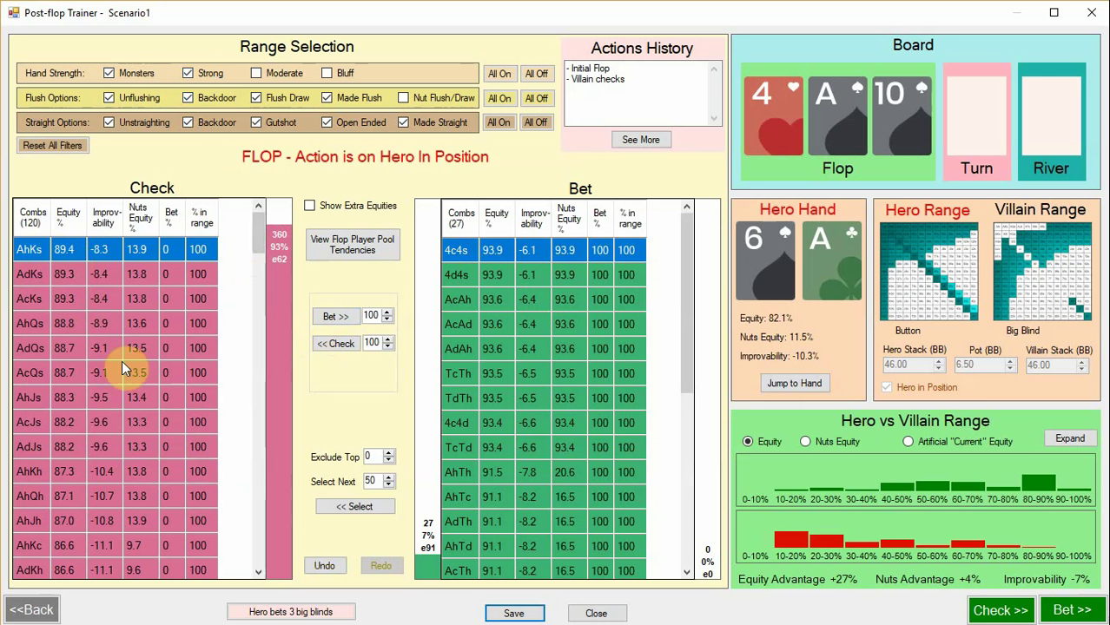
mouse_move(256, 233)
mouse_down()
mouse_move(246, 497)
mouse_move(257, 583)
mouse_move(236, 412)
mouse_move(257, 213)
mouse_up()
click(510, 257)
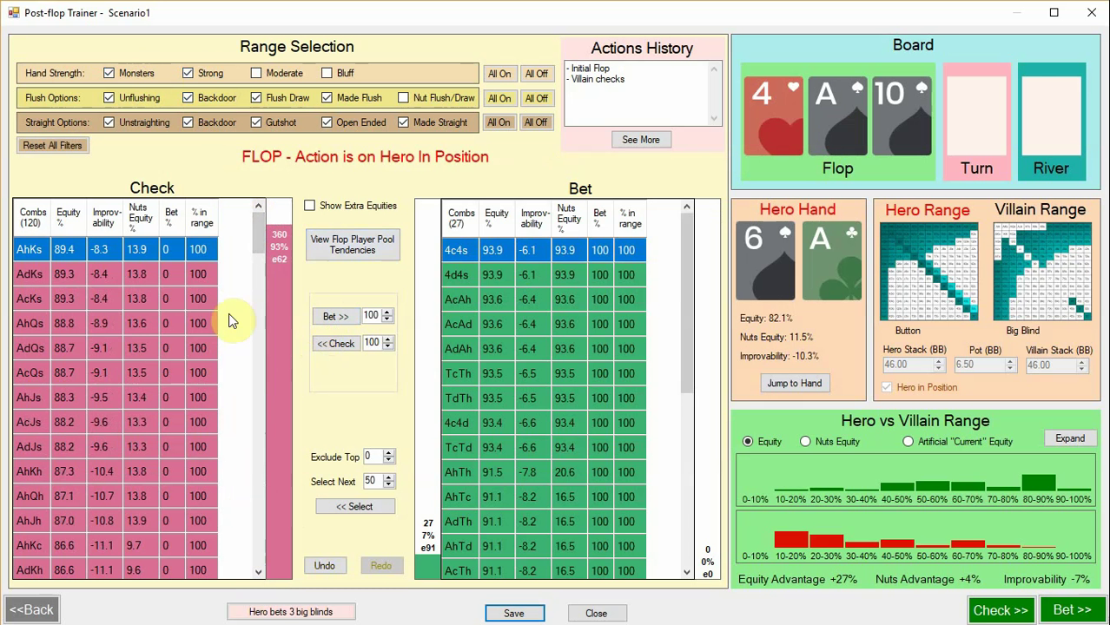
click(96, 350)
key(ctrl+a)
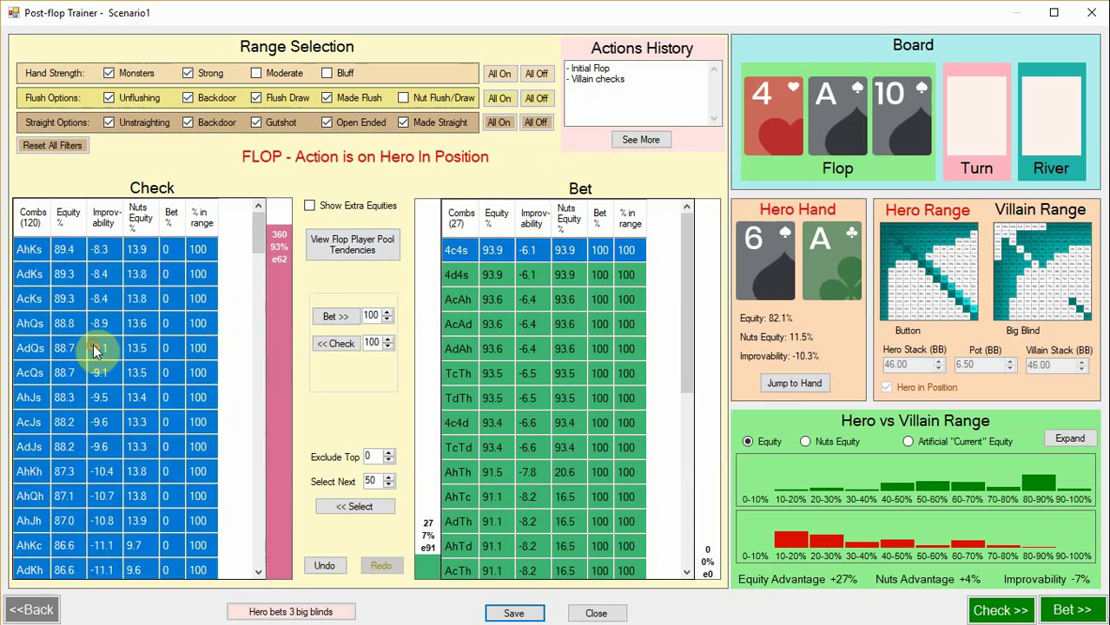
click(323, 316)
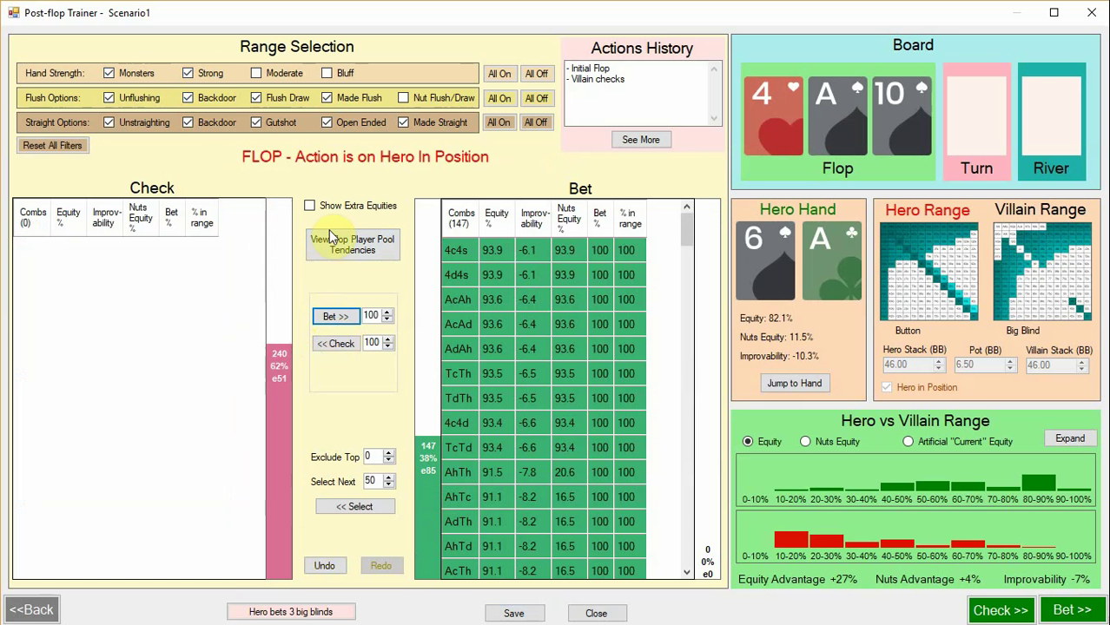
Reset the filters, limit the flush options to Flush Draw only, and move all matching checking combos into the betting range.
click(64, 145)
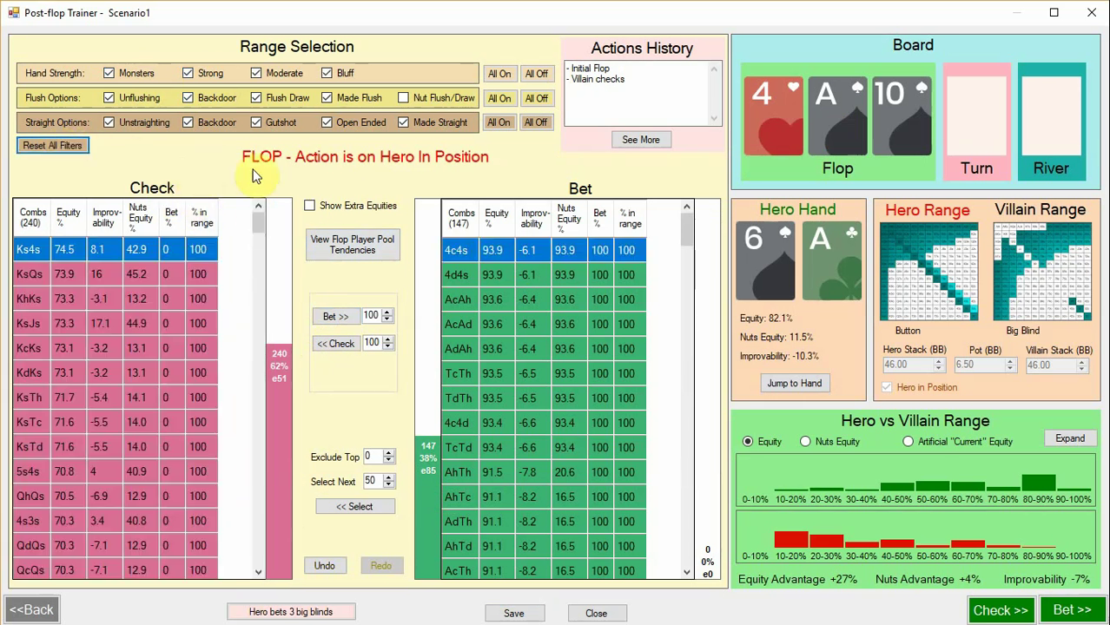
click(536, 98)
click(261, 98)
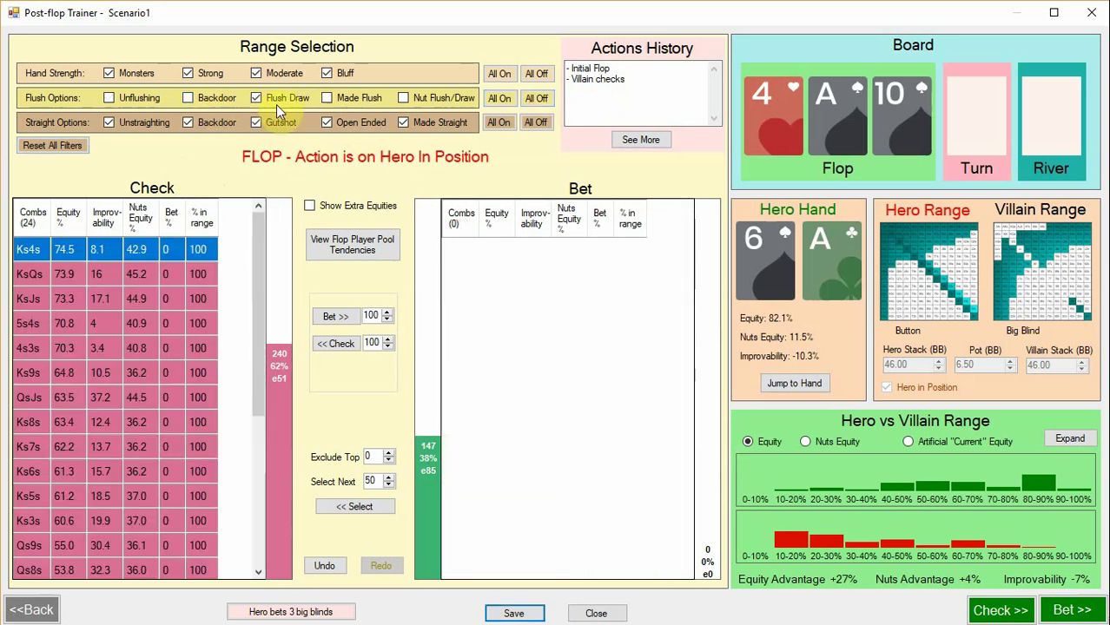
click(132, 372)
key(ctrl+a)
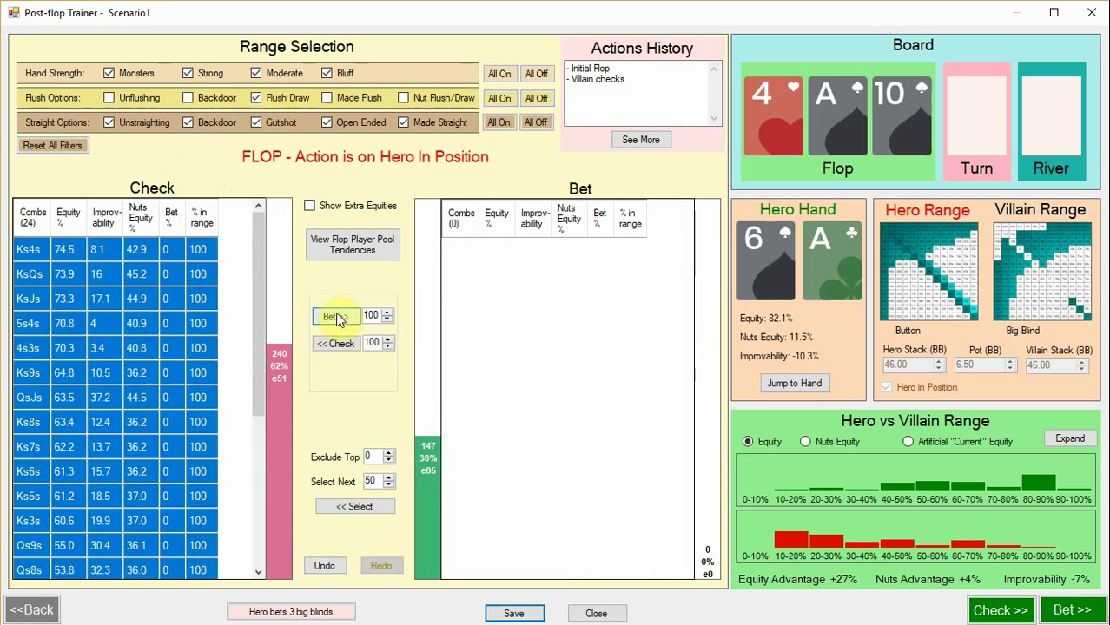
click(332, 316)
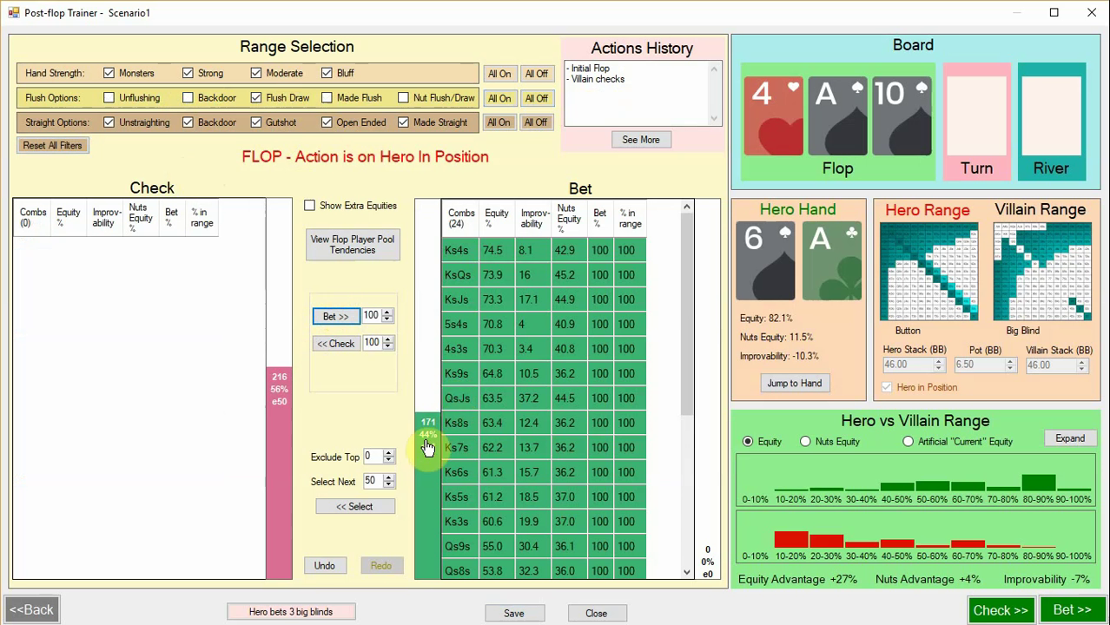
Reset the filters, limit the straight options to Gutshot only, and move all matching checking combos into the betting range.
click(69, 144)
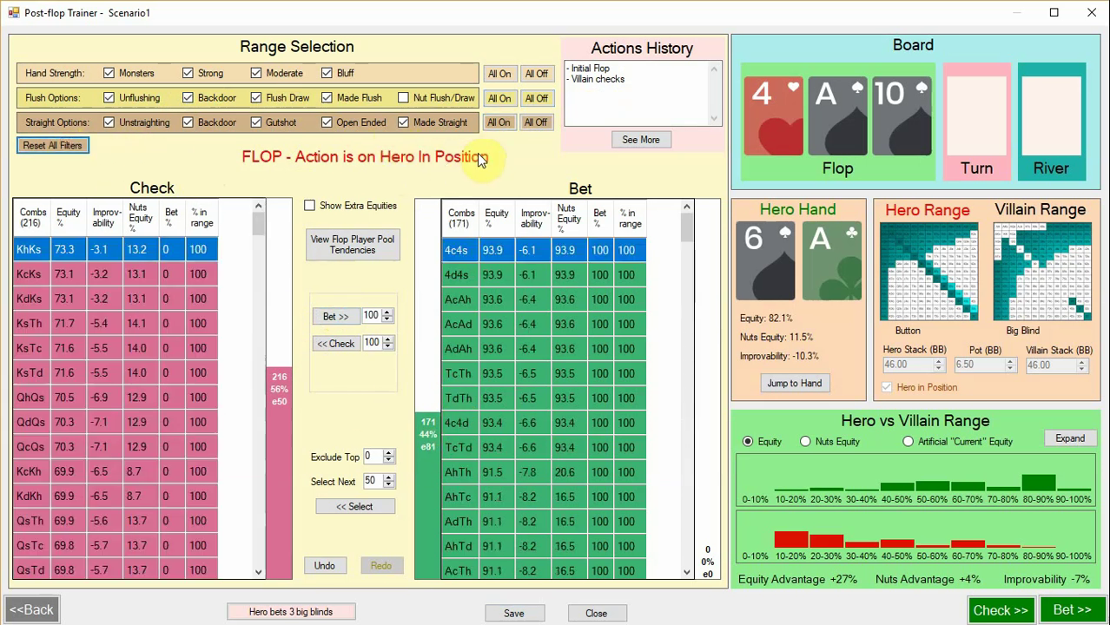
click(534, 123)
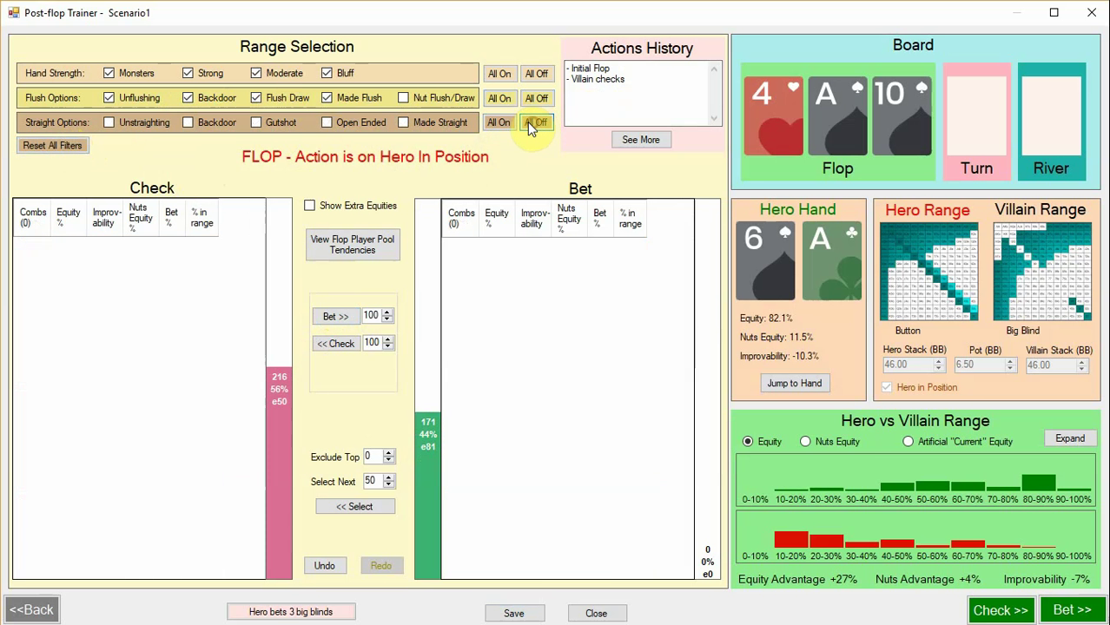
click(259, 123)
click(136, 371)
key(ctrl+a)
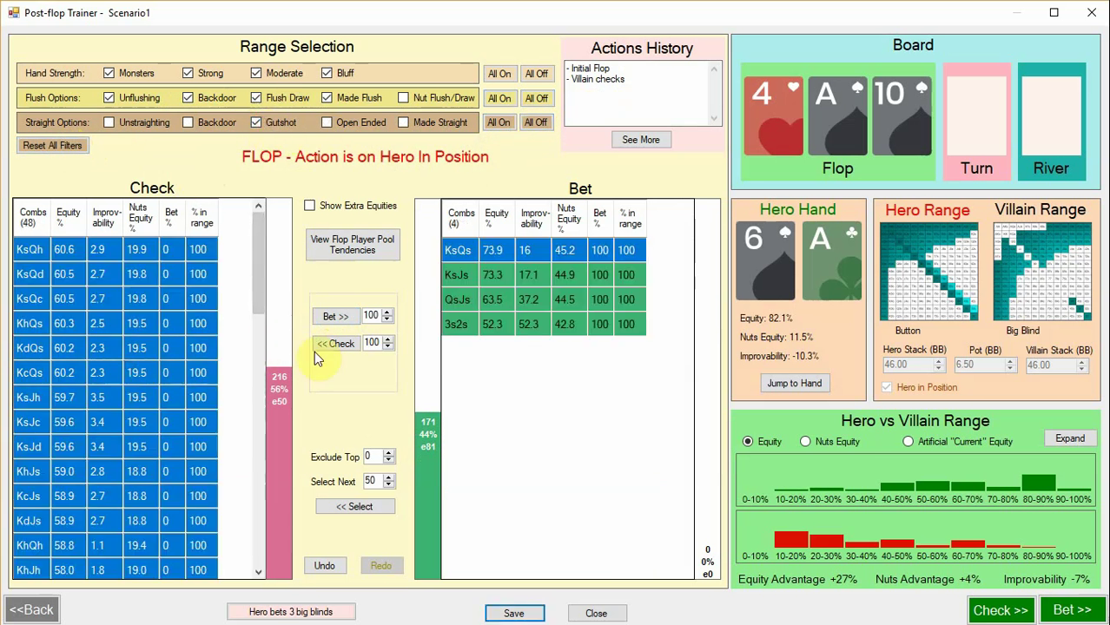
click(334, 318)
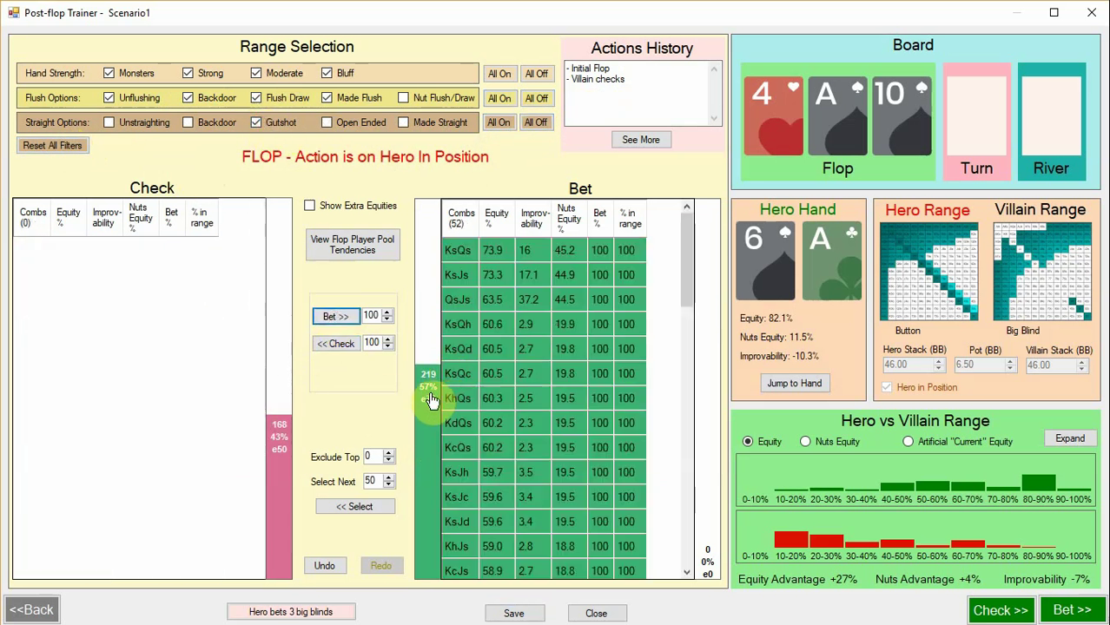
Reset the filters, sort the checking combos by lowest equity, and move the weakest ones from 9d8d through Qc9c into the betting range.
click(75, 145)
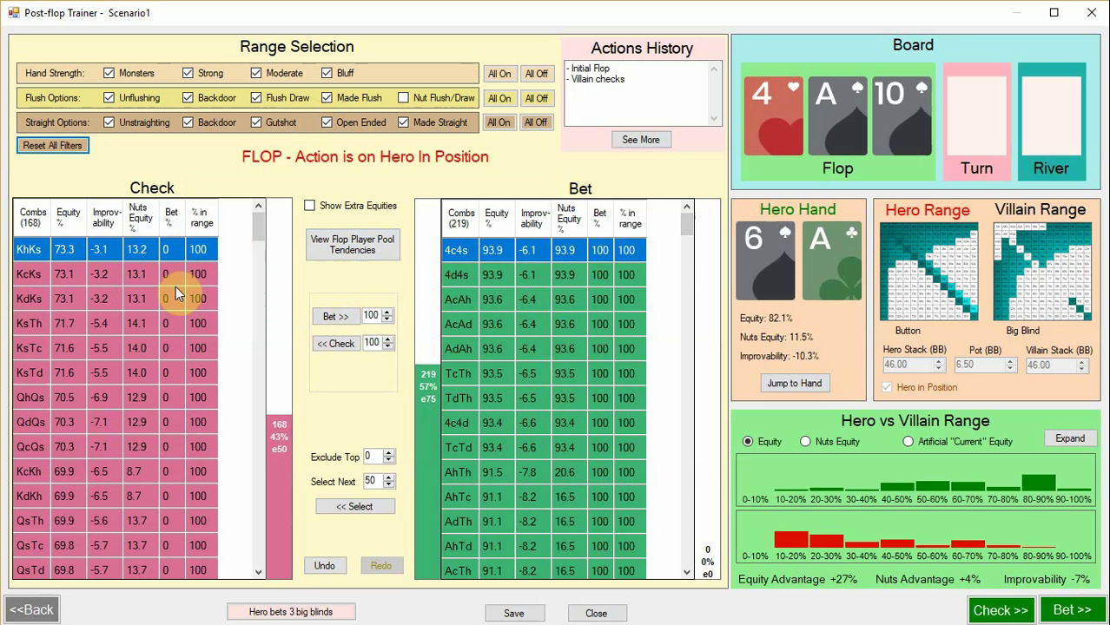
click(68, 219)
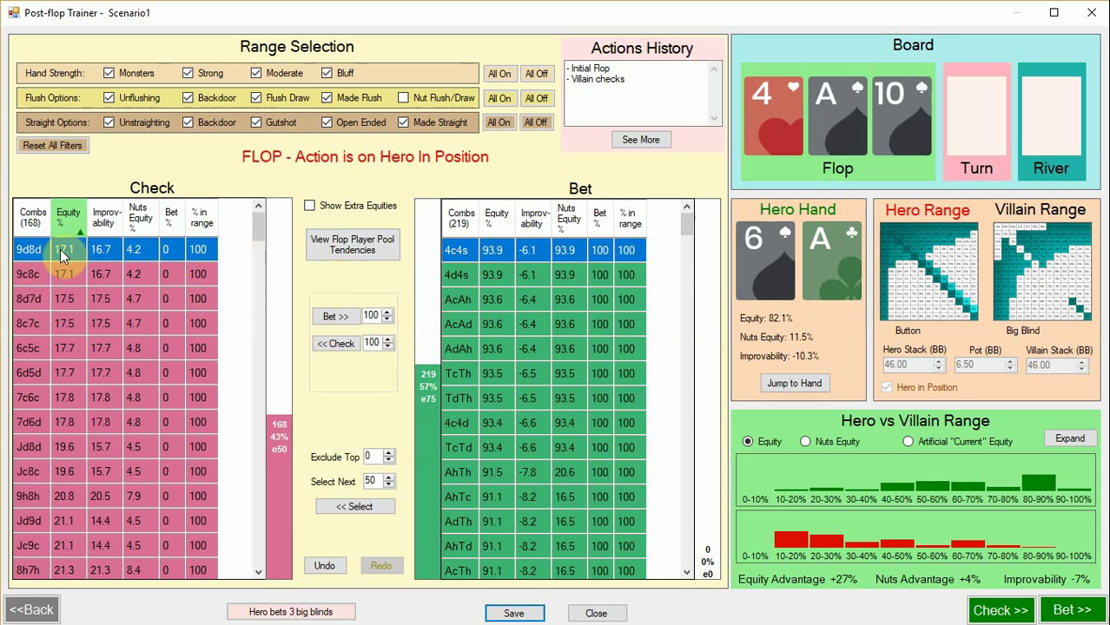
drag(82, 257, 99, 572)
scroll(92, 451, down, 2)
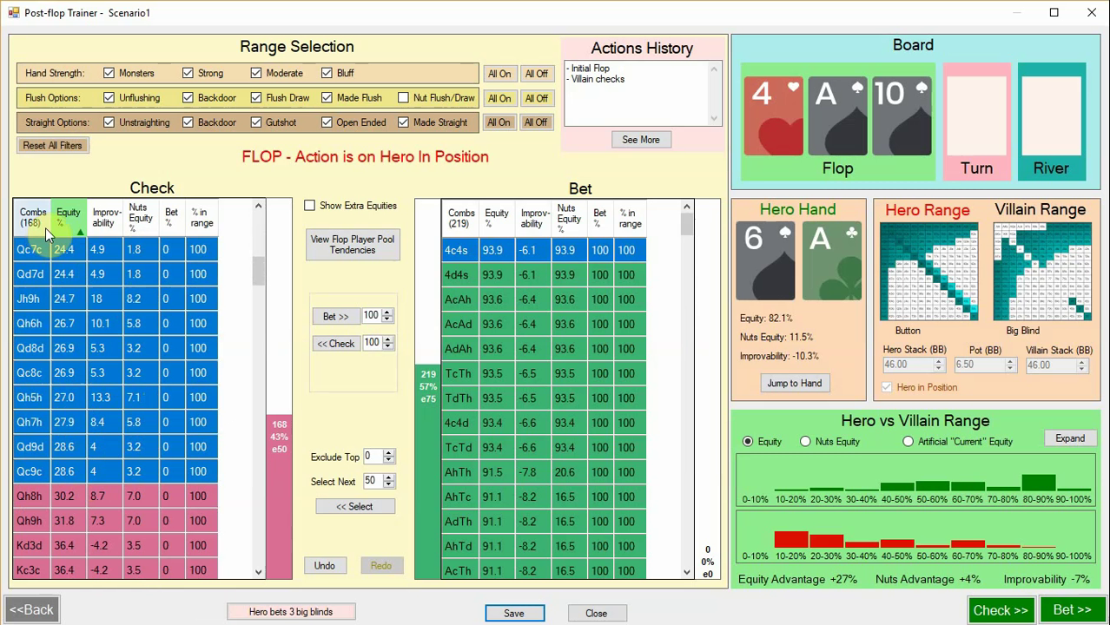
click(323, 316)
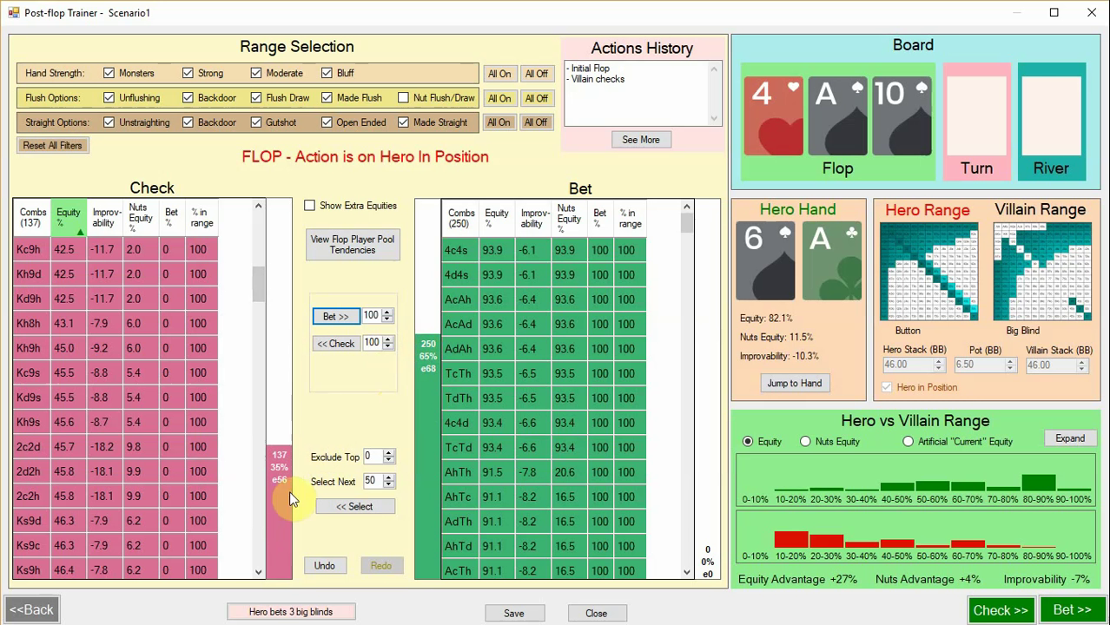
Look through the remaining checking combos and review the hero's checking and betting ranges as hand grids.
scroll(99, 374, up, 5)
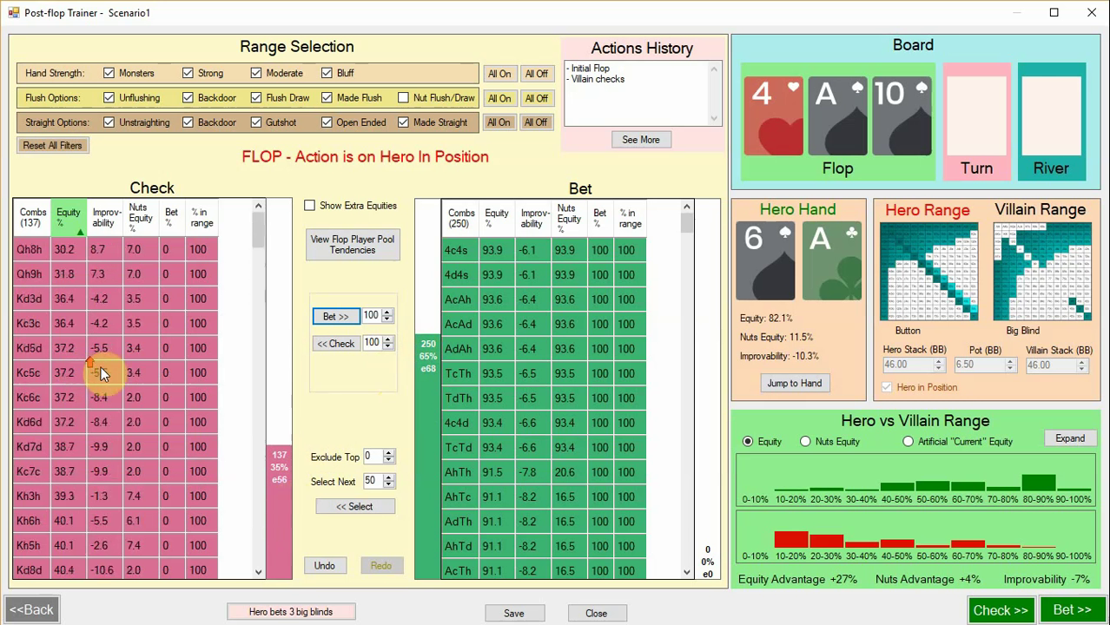
scroll(99, 374, down, 5)
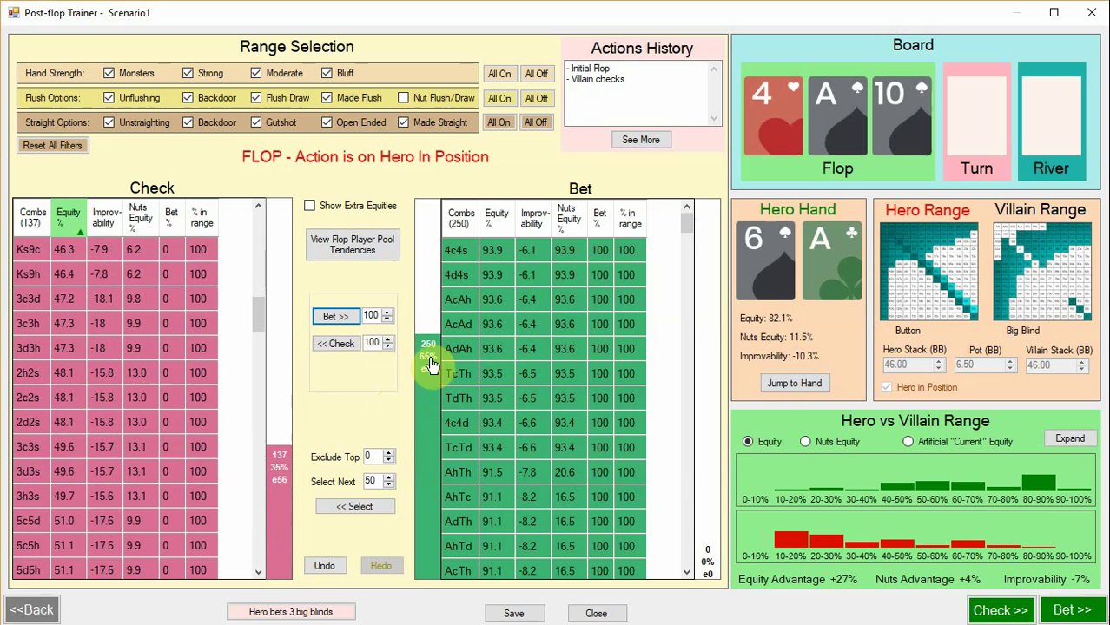
click(282, 488)
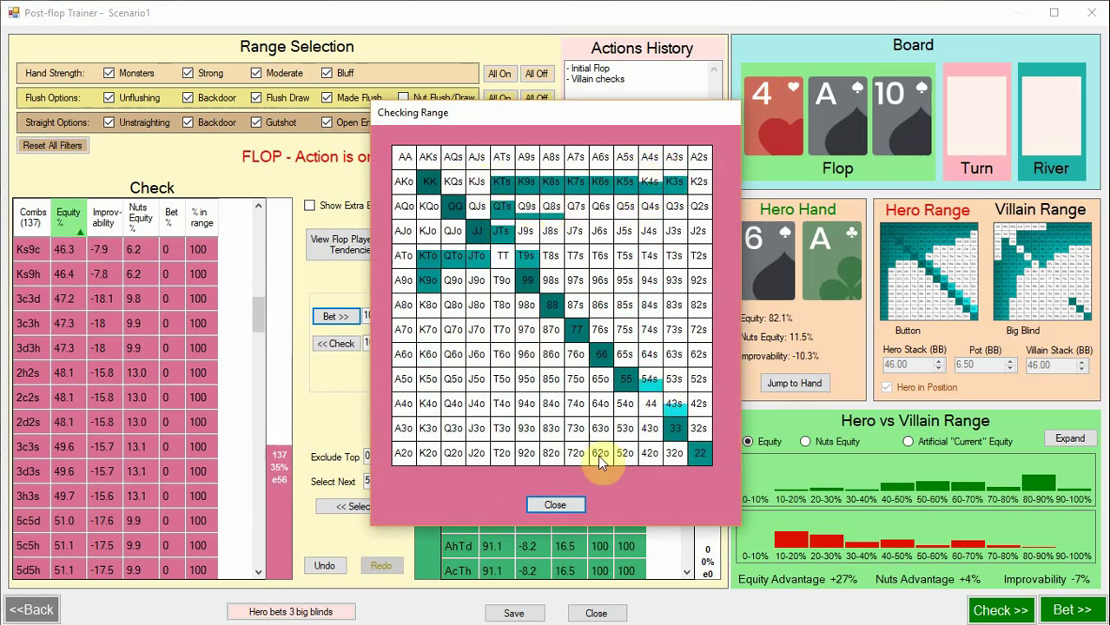
click(570, 504)
click(423, 436)
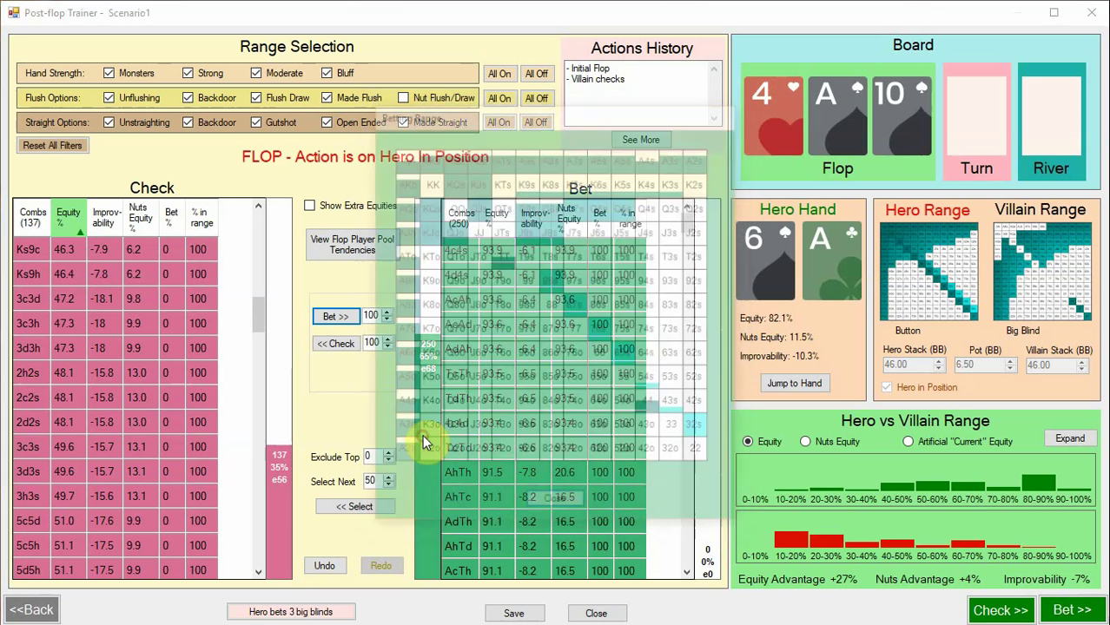
click(558, 504)
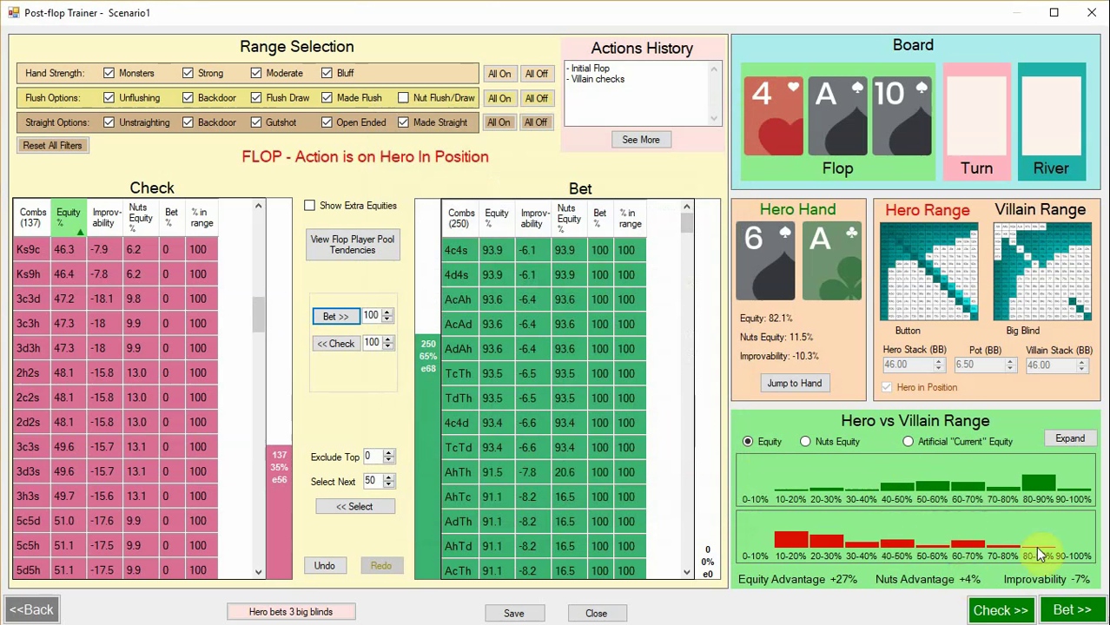
Compare the hero and villain ranges in the enlarged histograms, first by equity and then by nuts equity.
click(1070, 438)
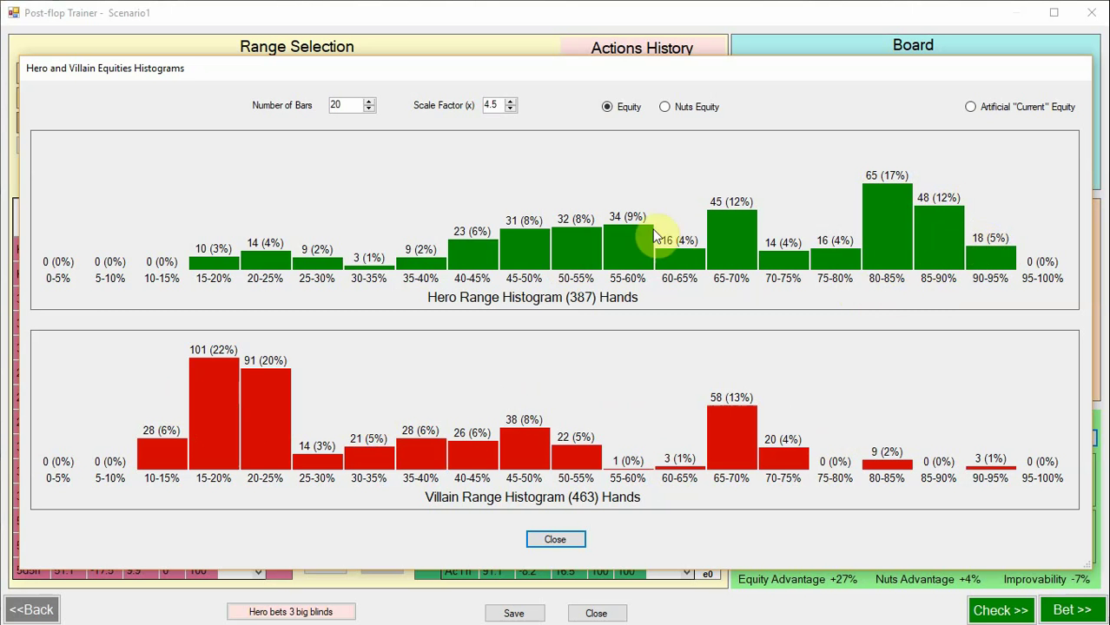
click(665, 107)
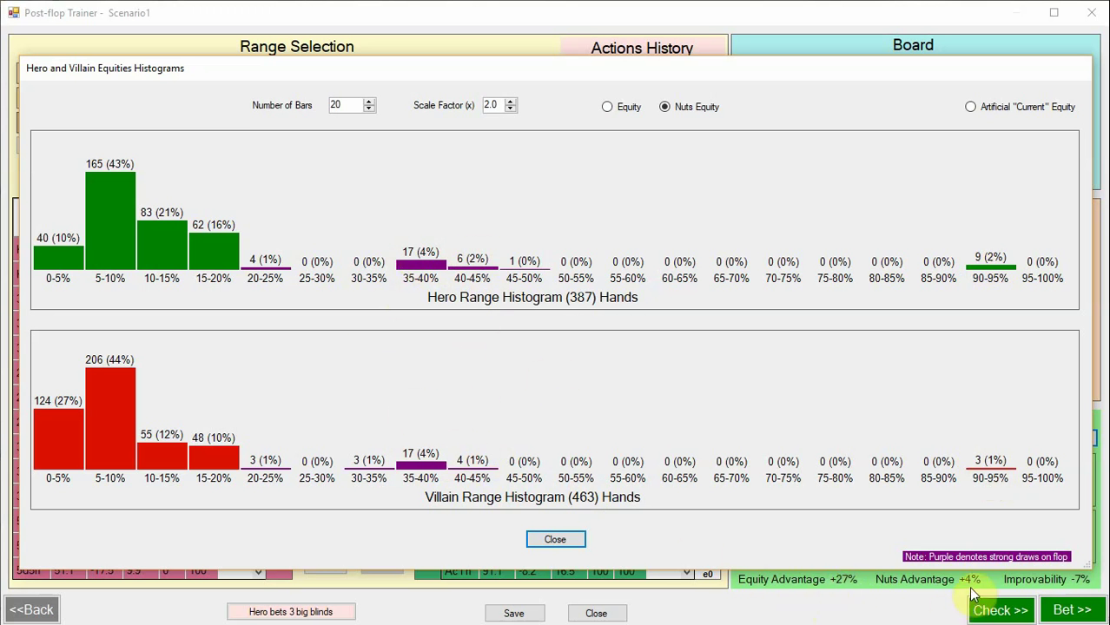
click(555, 540)
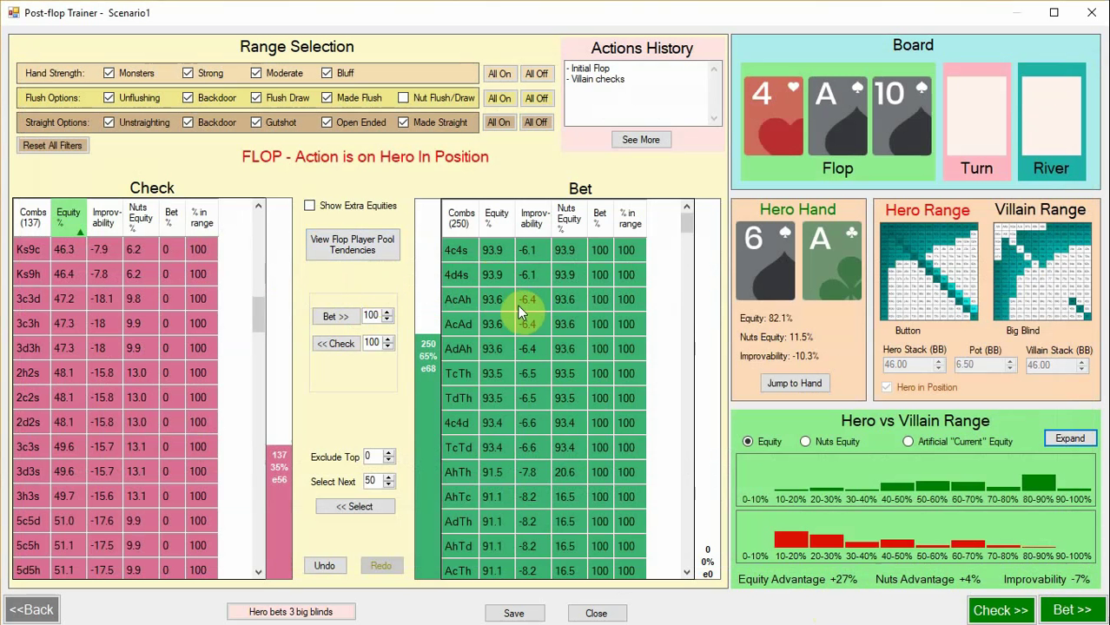
Advance the hand with the hero's bet of 3 big blinds and examine both updated ranges in the enlarged equity histograms.
click(321, 611)
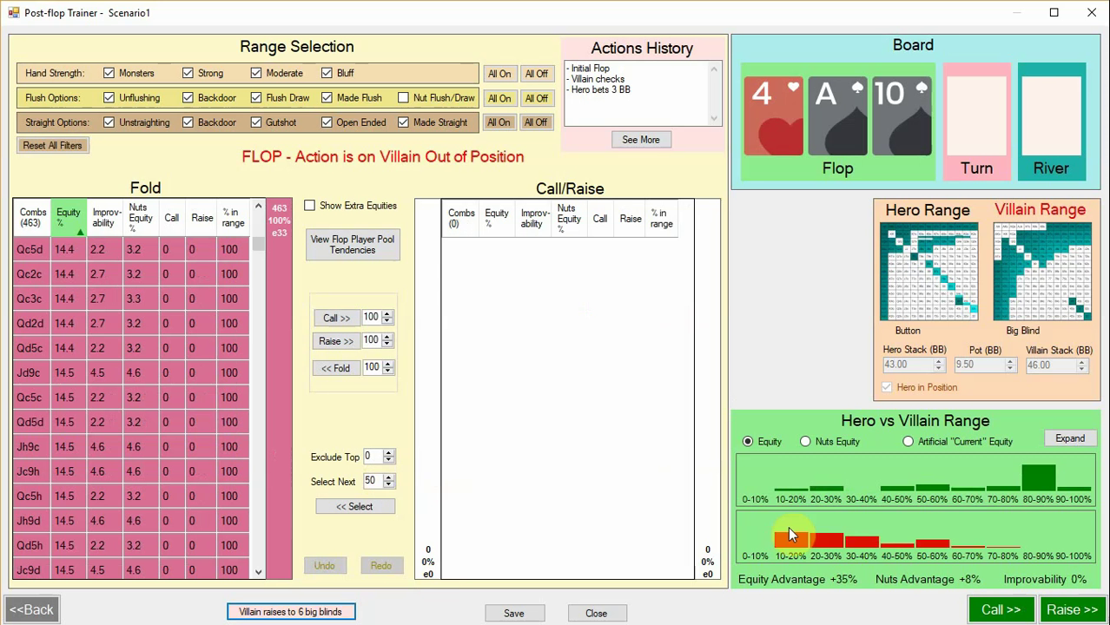
click(1070, 440)
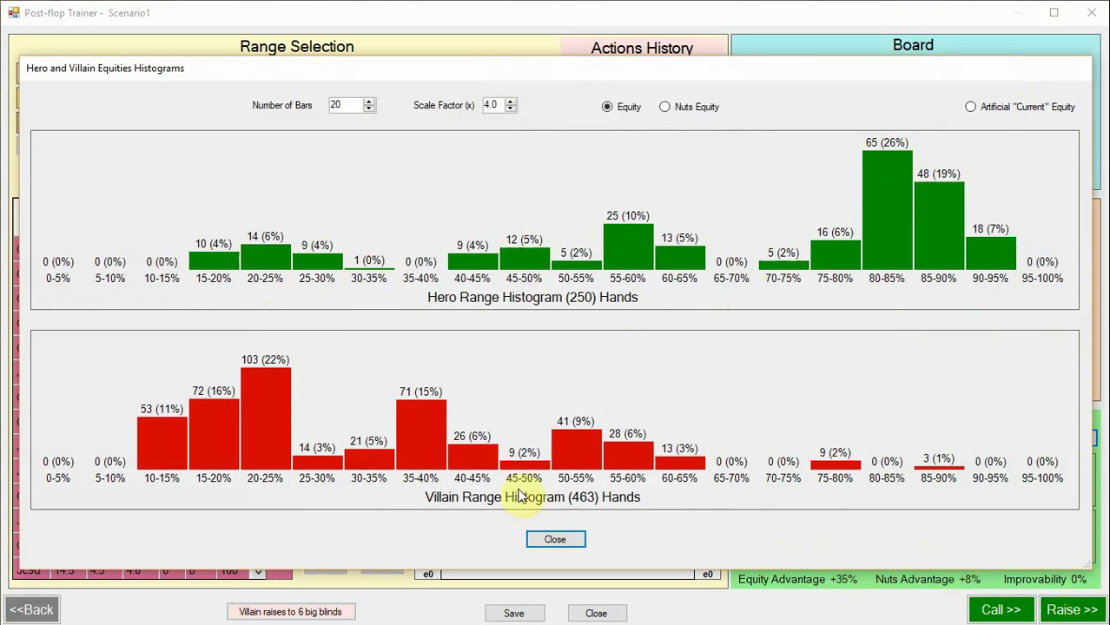
click(580, 541)
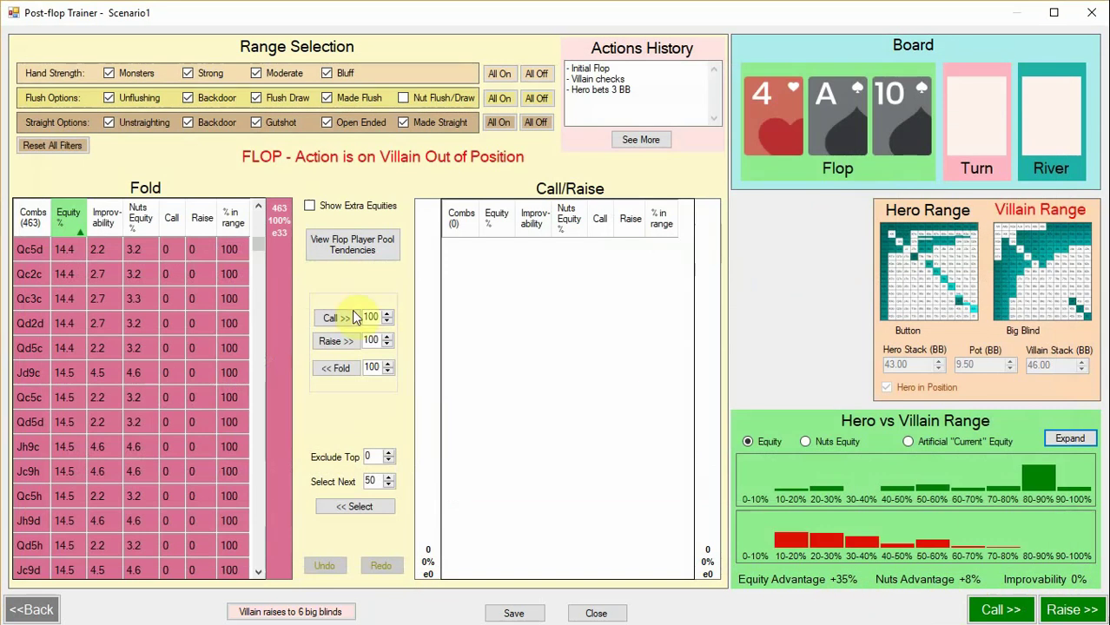
Sort the villain's combos by highest equity and assign the strongest ones, 4c4s through Ad4d, to raise at 100%.
click(63, 217)
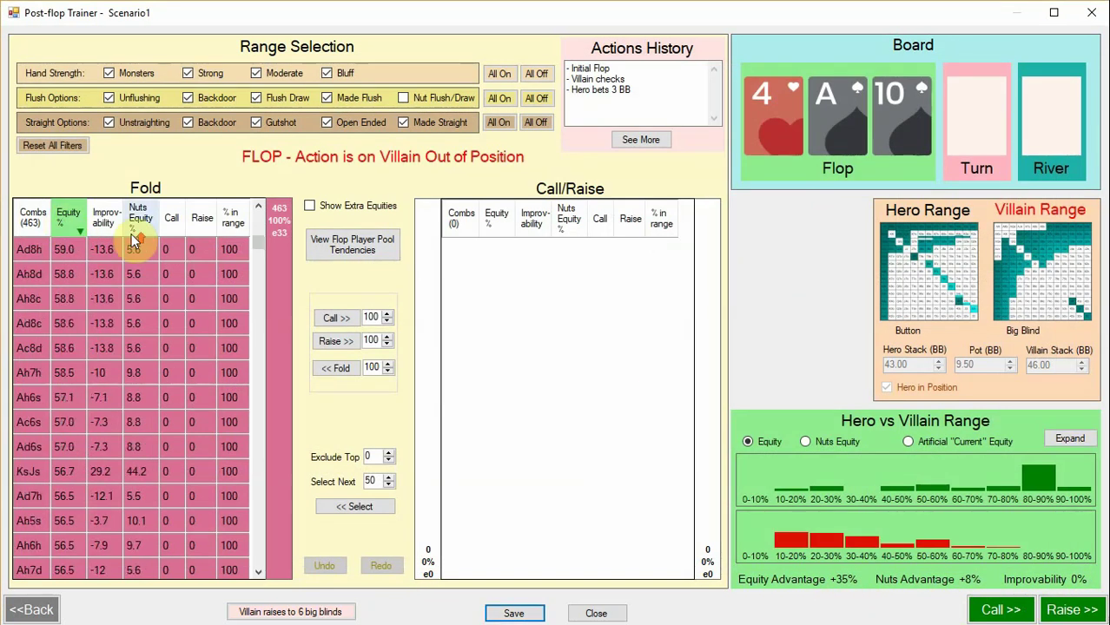
scroll(101, 284, up, 8)
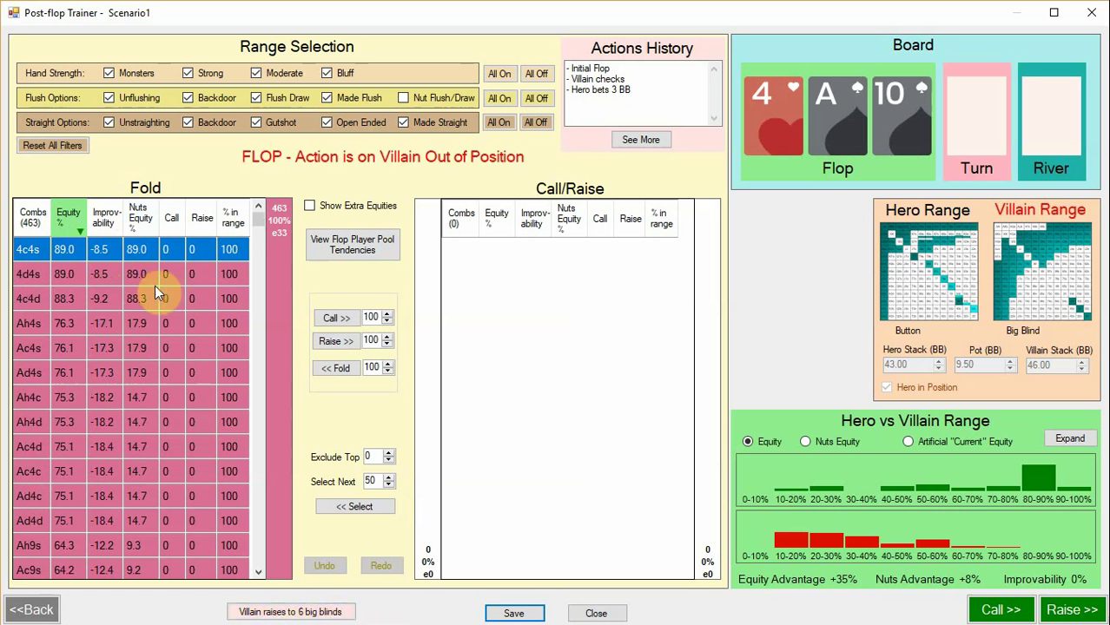
drag(66, 255, 124, 527)
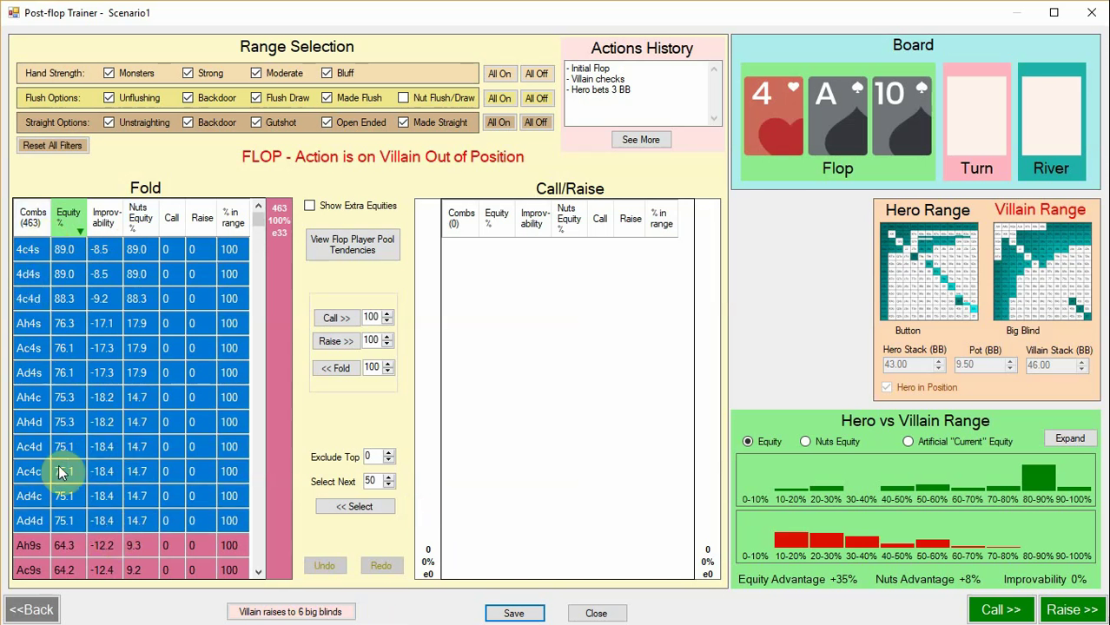
click(336, 342)
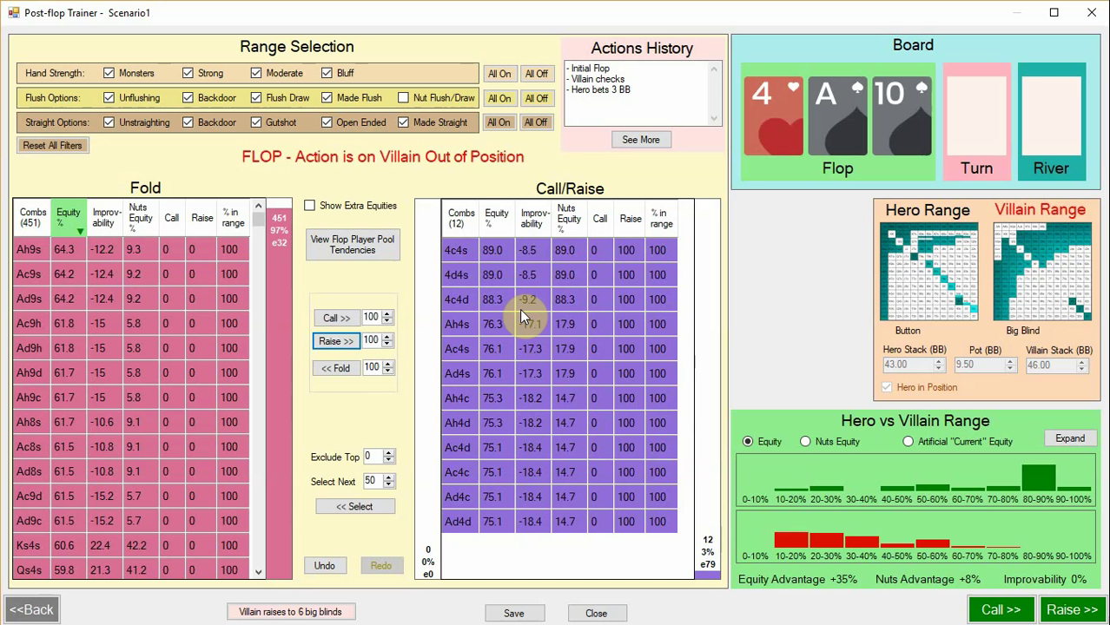
Show the flop player pool tendencies and apply the 4hAsTs flop texture to both filters.
click(365, 248)
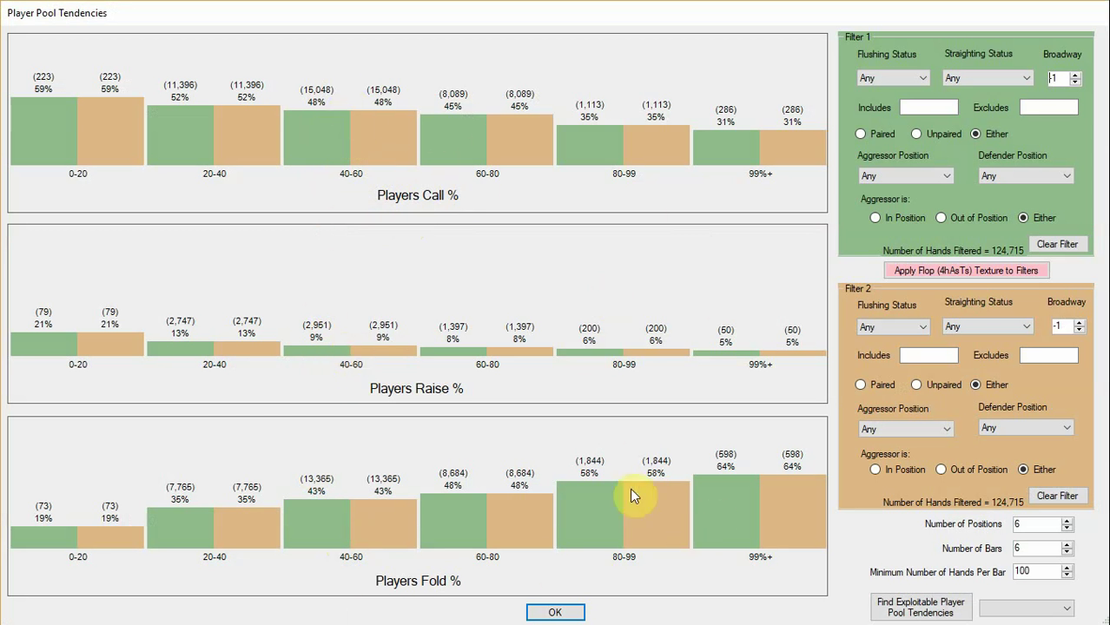
click(1014, 272)
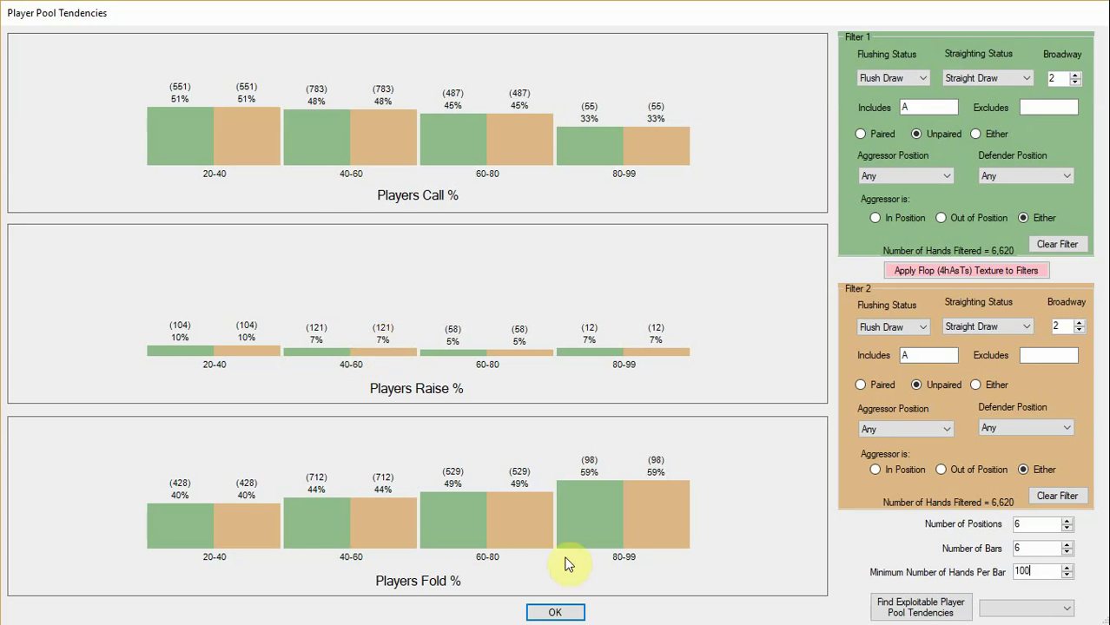
Filter the villain's folding combos to nut flush draws, assign all of them to raise at 100%, and reset the filters.
click(556, 612)
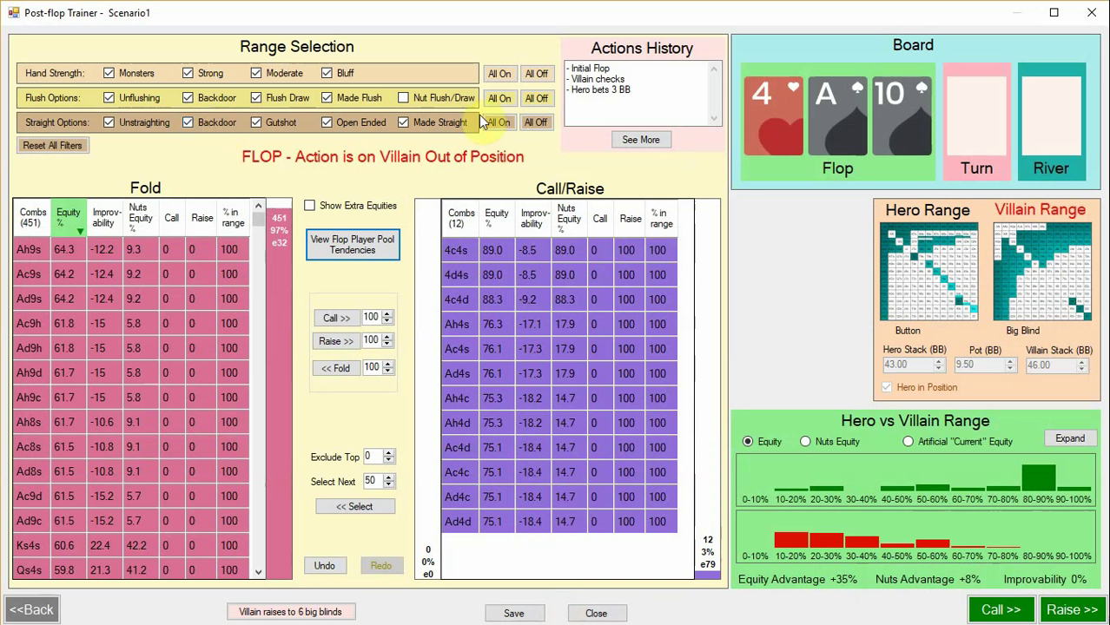
click(537, 98)
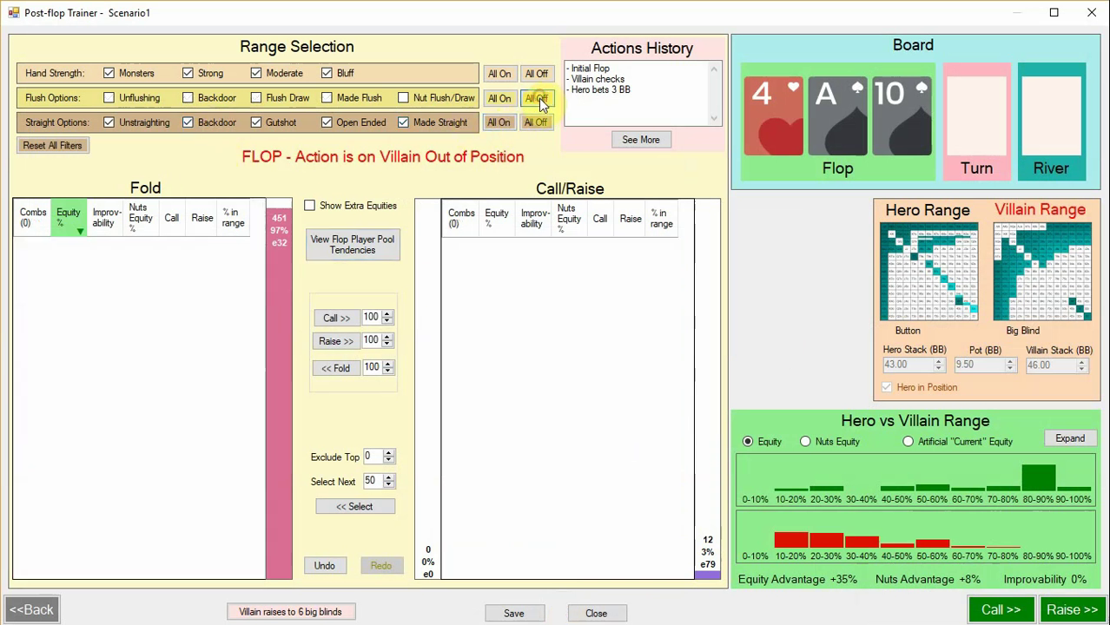
click(274, 103)
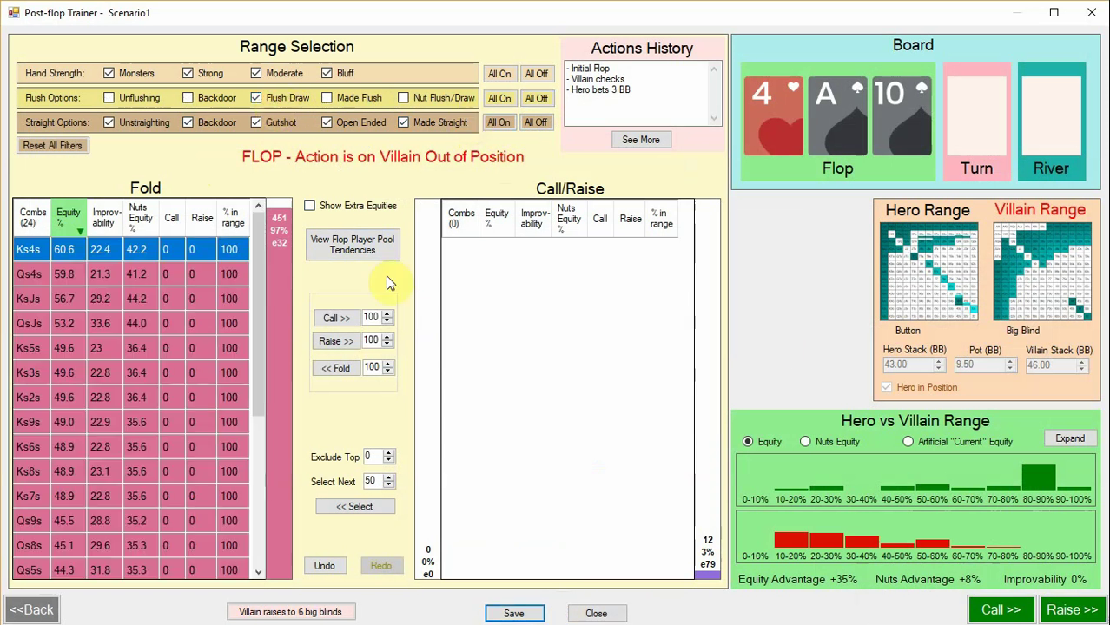
click(418, 96)
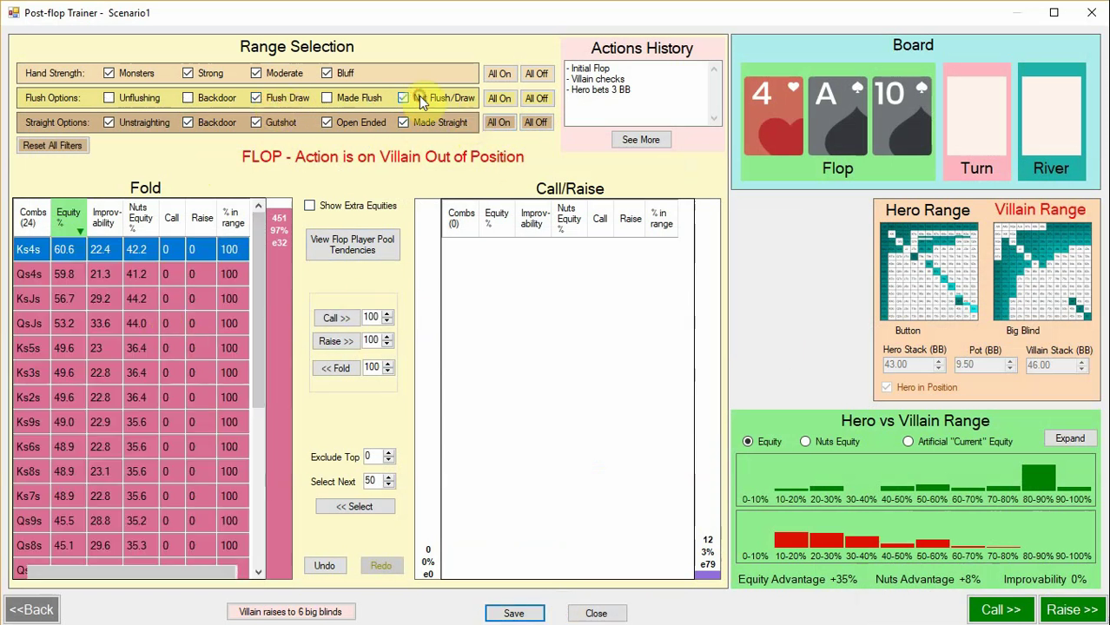
click(205, 298)
key(ctrl+a)
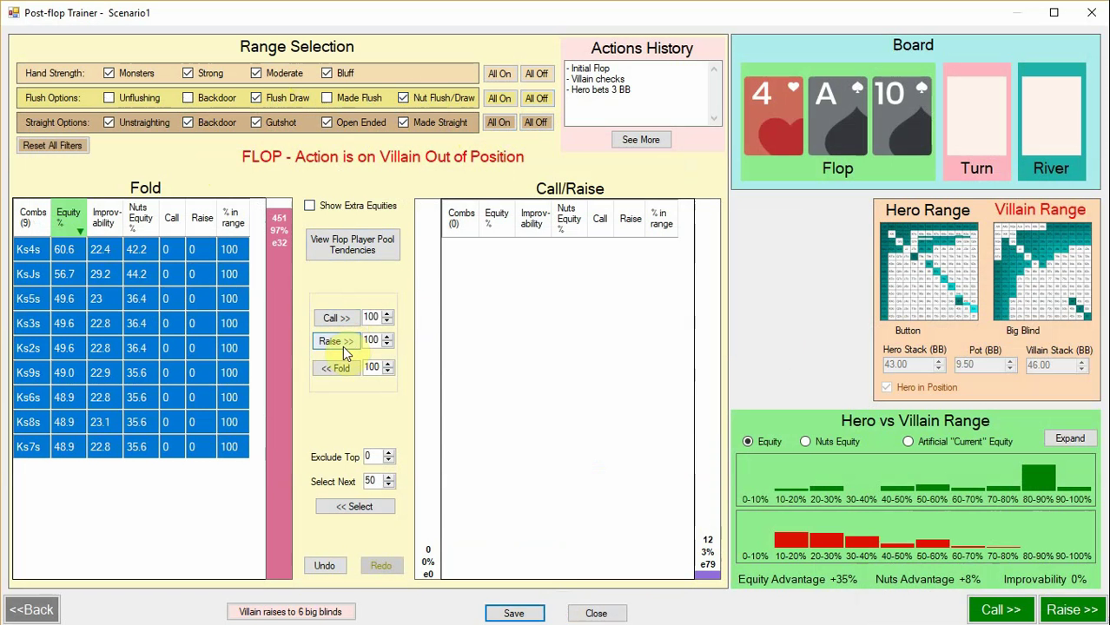
click(337, 341)
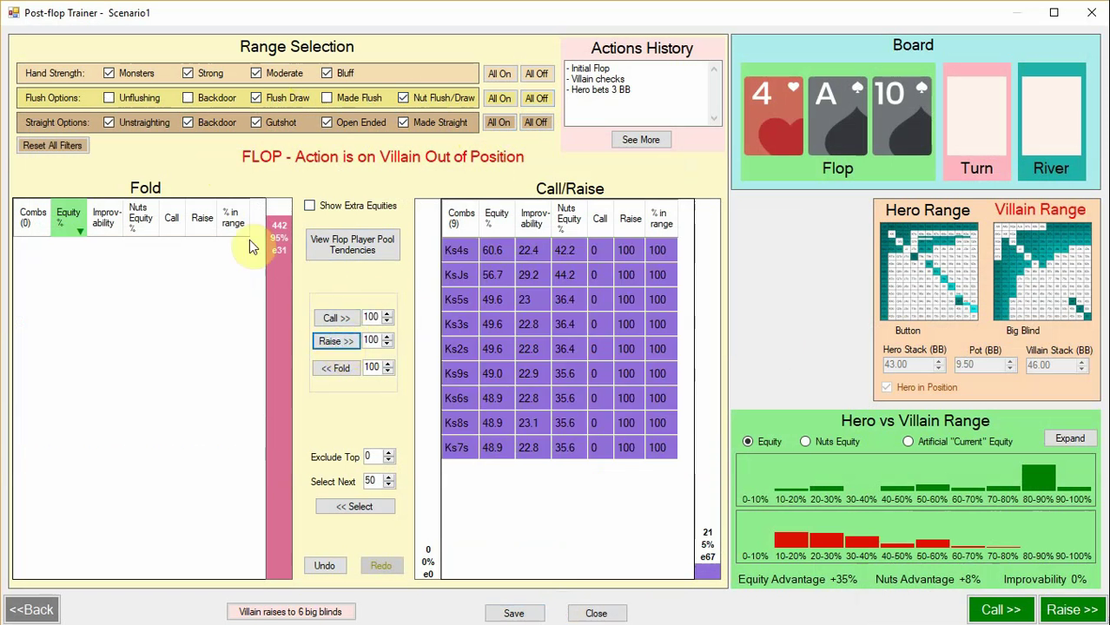
click(52, 145)
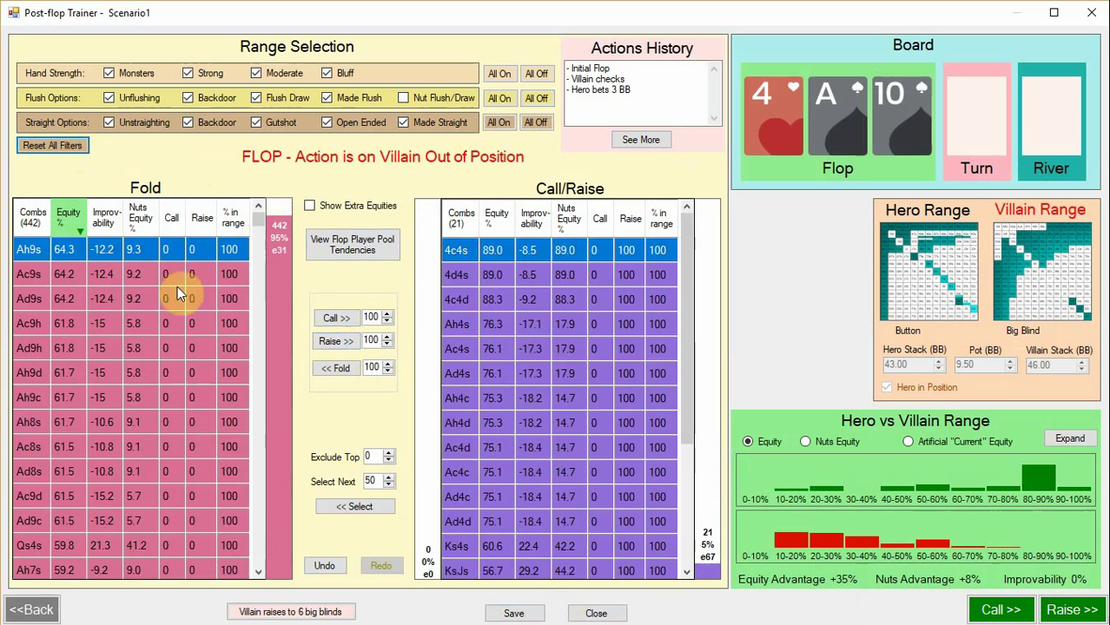
Sort the villain's remaining folding combos by highest nuts equity and assign the strongest ones, QsJs through Js5s, to raise at 100%.
click(536, 98)
click(291, 104)
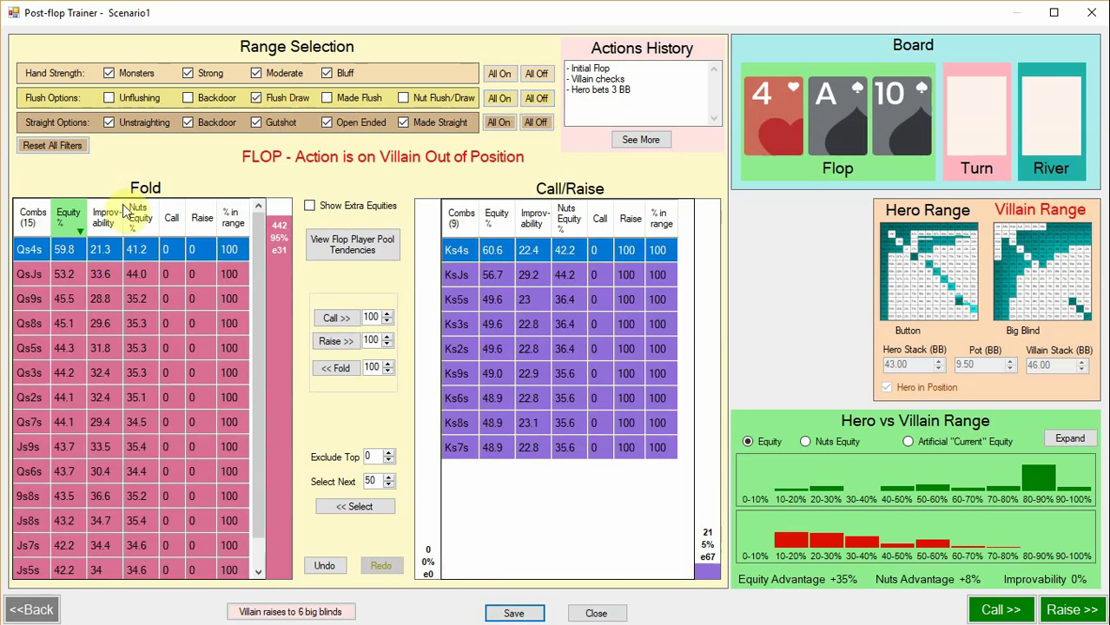
click(76, 145)
click(150, 227)
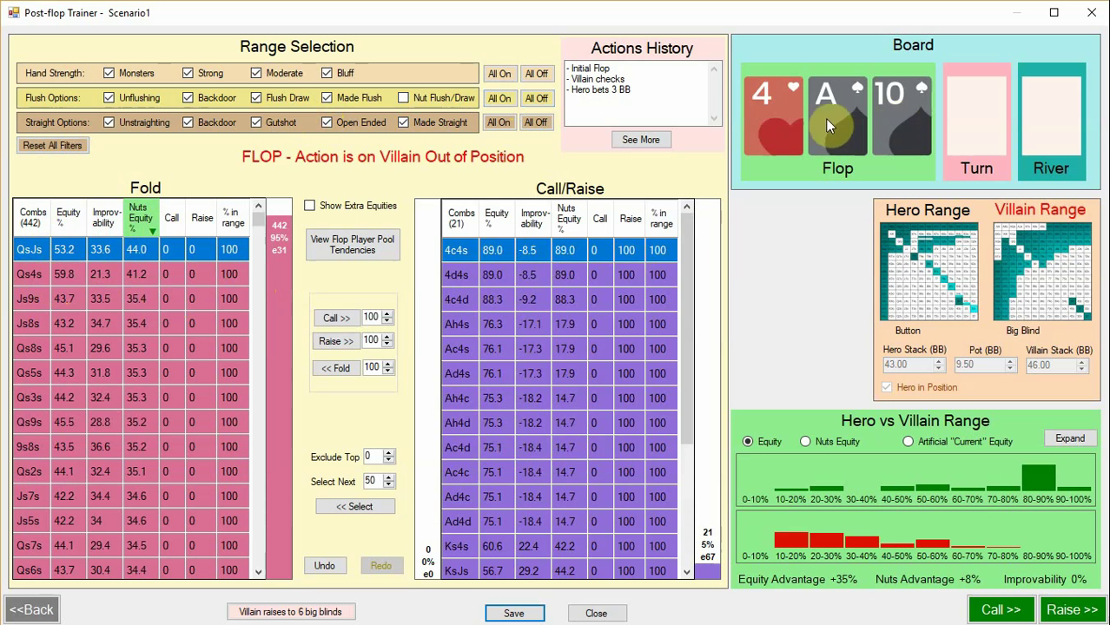
drag(66, 250, 87, 448)
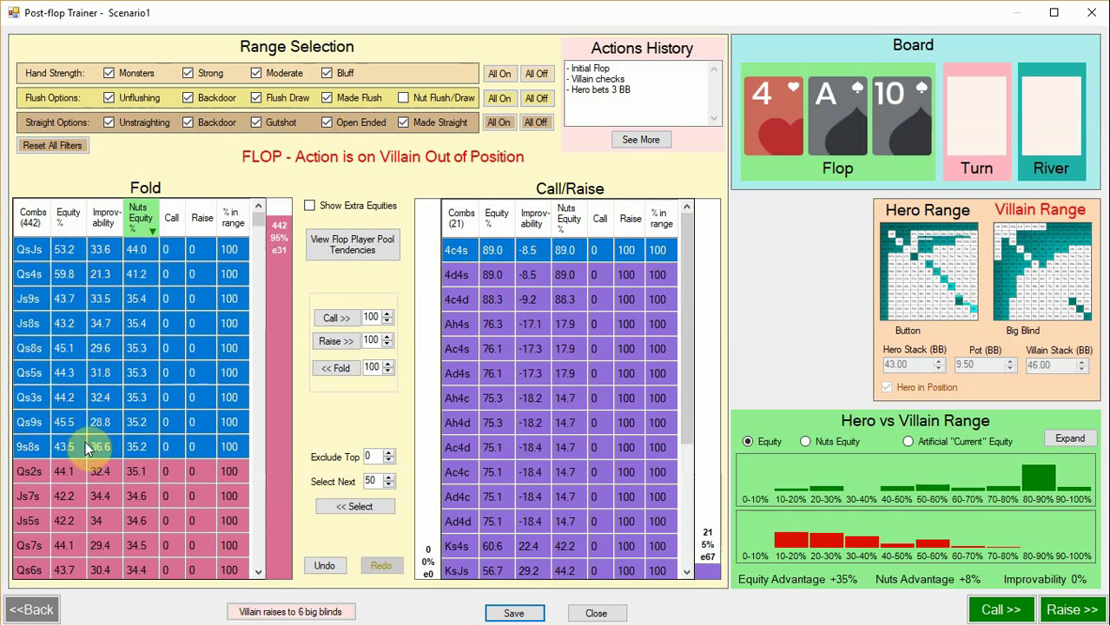
click(336, 340)
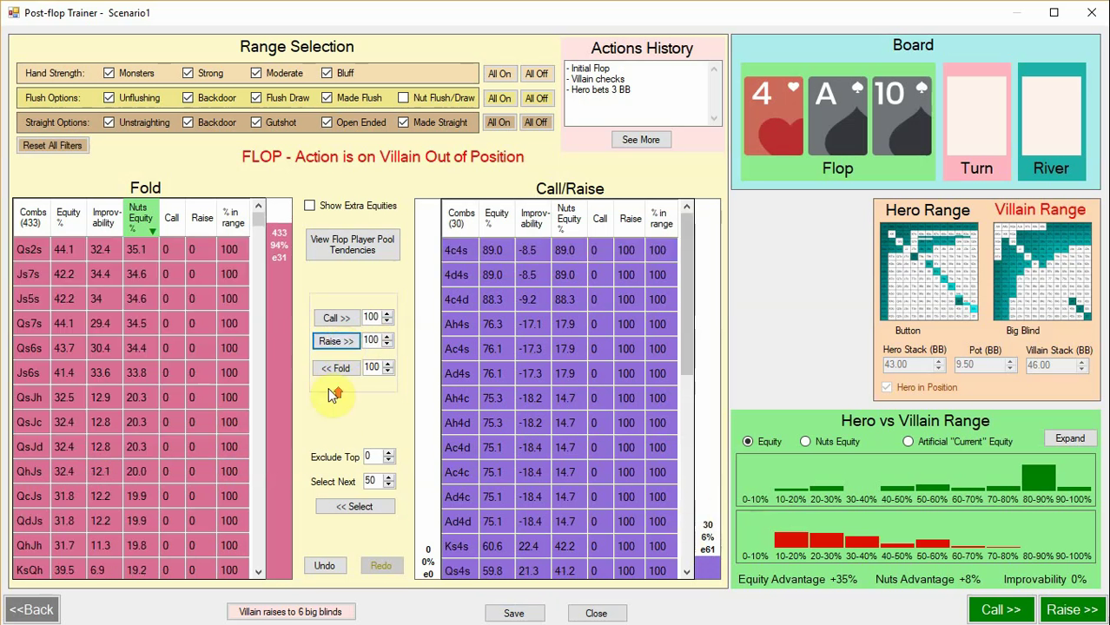
drag(93, 251, 136, 294)
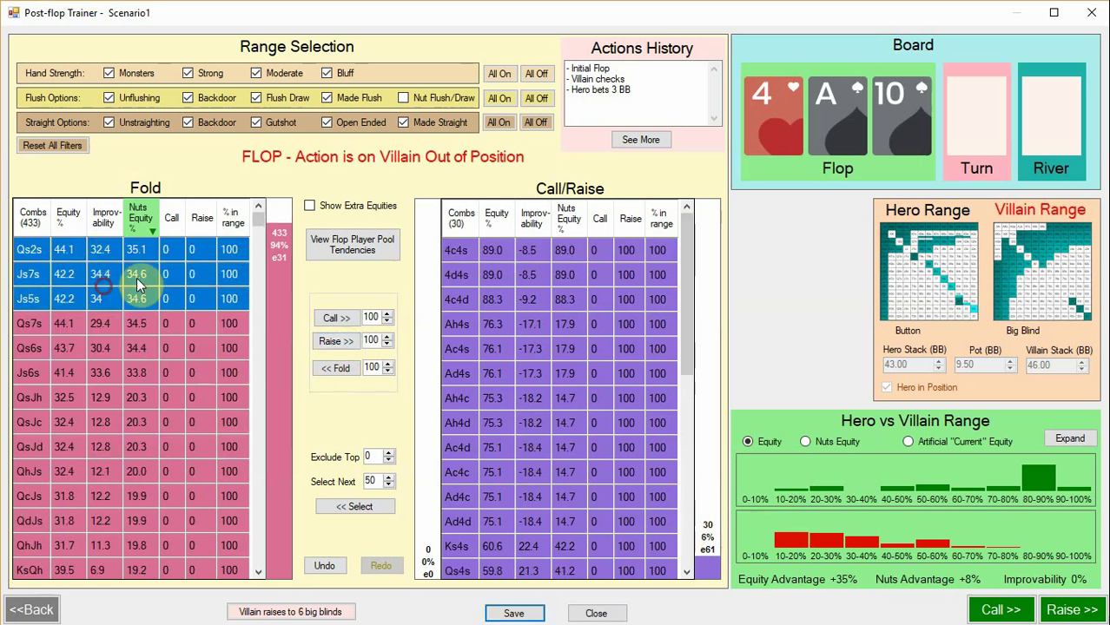
click(330, 342)
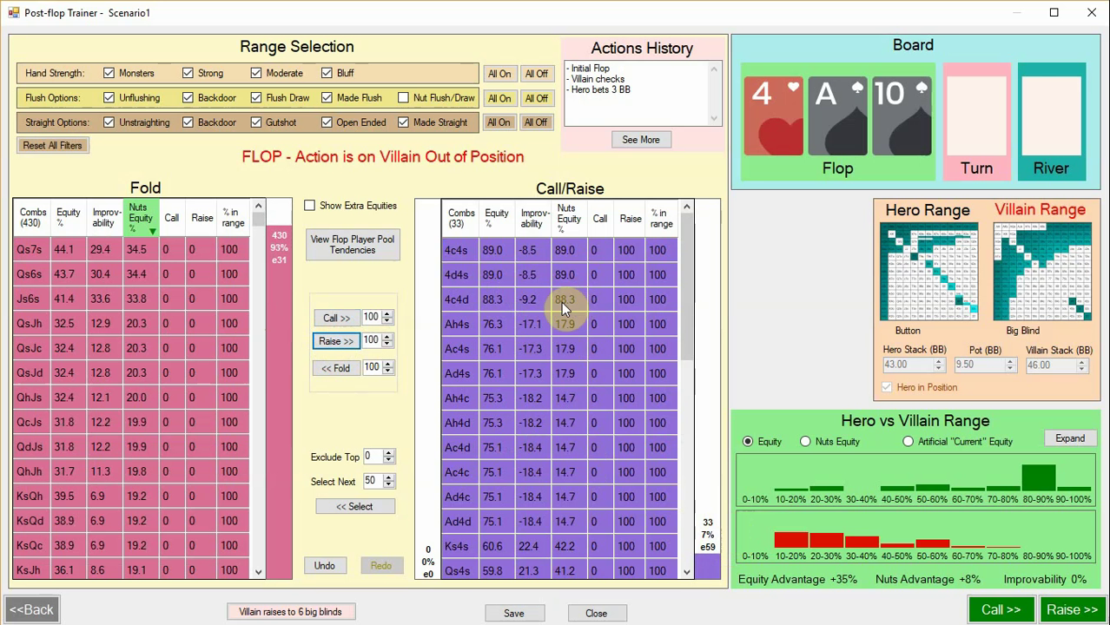
Advance the hand with the villain's raise to 6 big blinds and examine both ranges in the enlarged equity histograms.
click(330, 614)
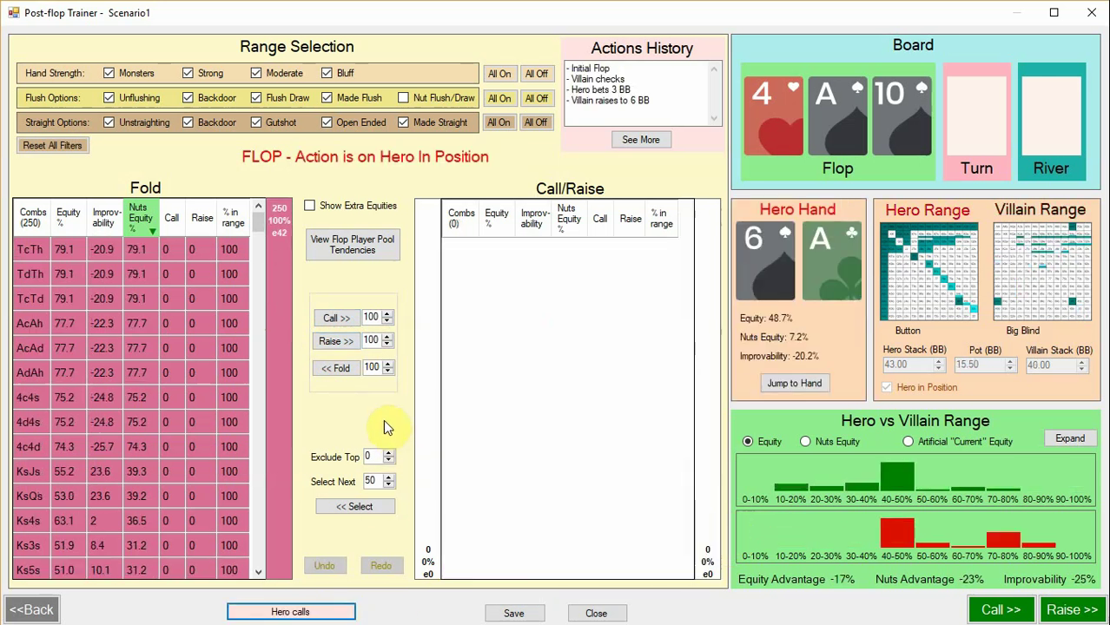
click(1076, 440)
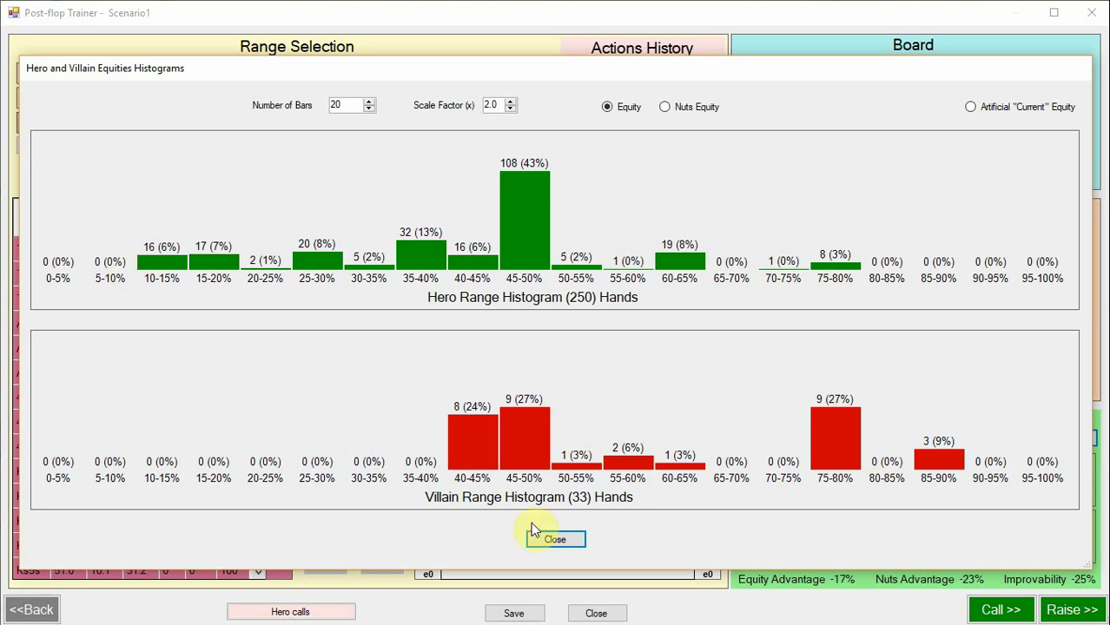
click(555, 541)
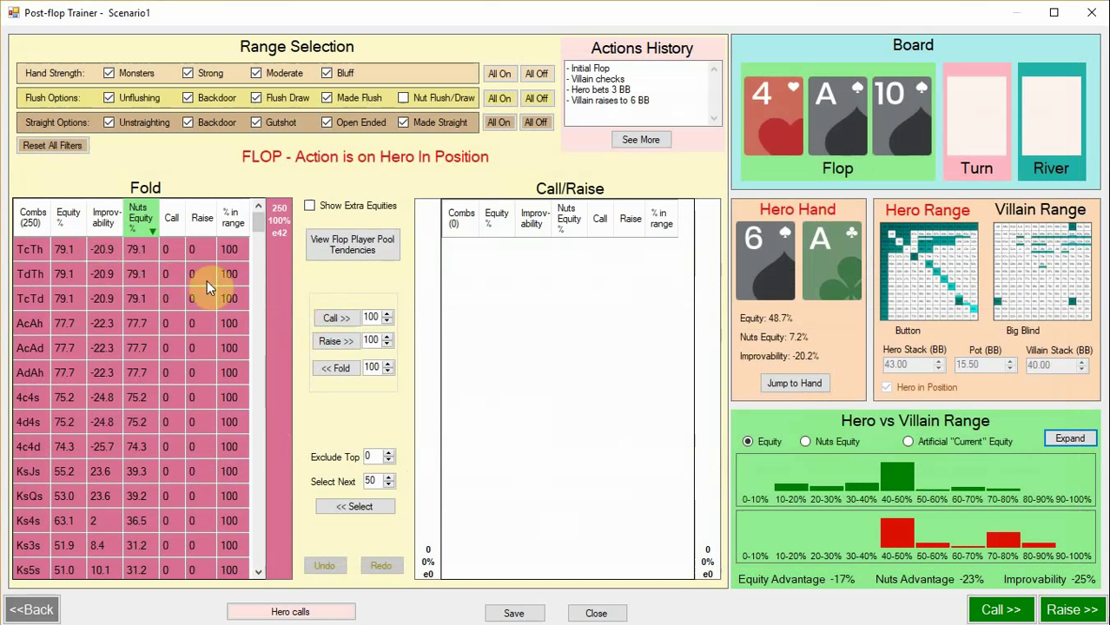
Sort the hero's combos by highest equity and assign the sets, TcTh through 4c4d, to raise at 100%.
click(337, 318)
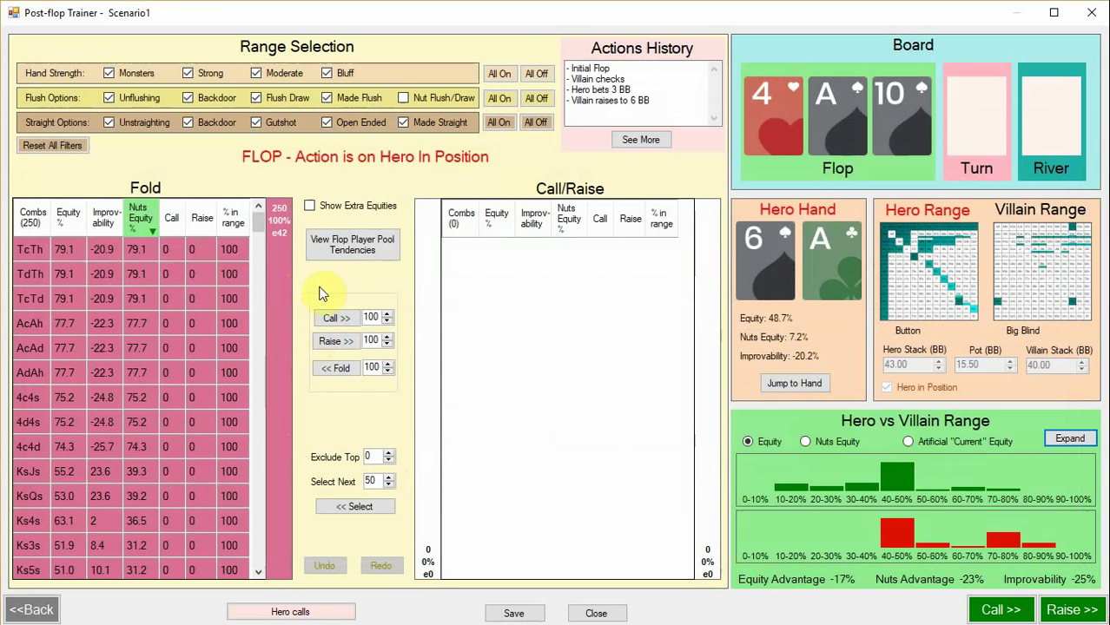
click(69, 219)
click(69, 220)
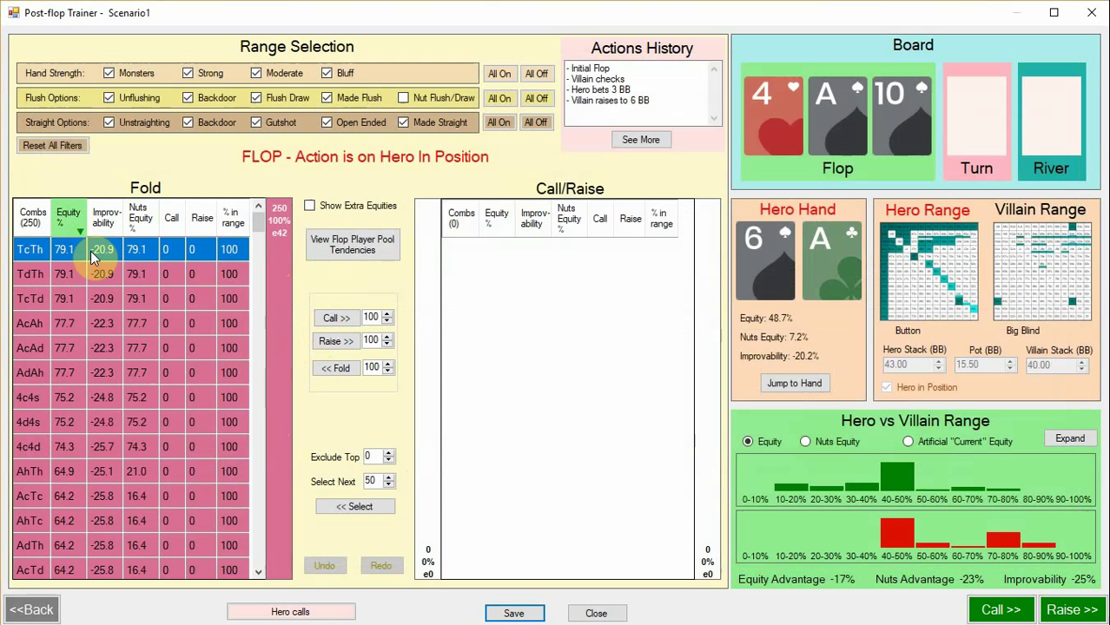
drag(93, 253, 78, 450)
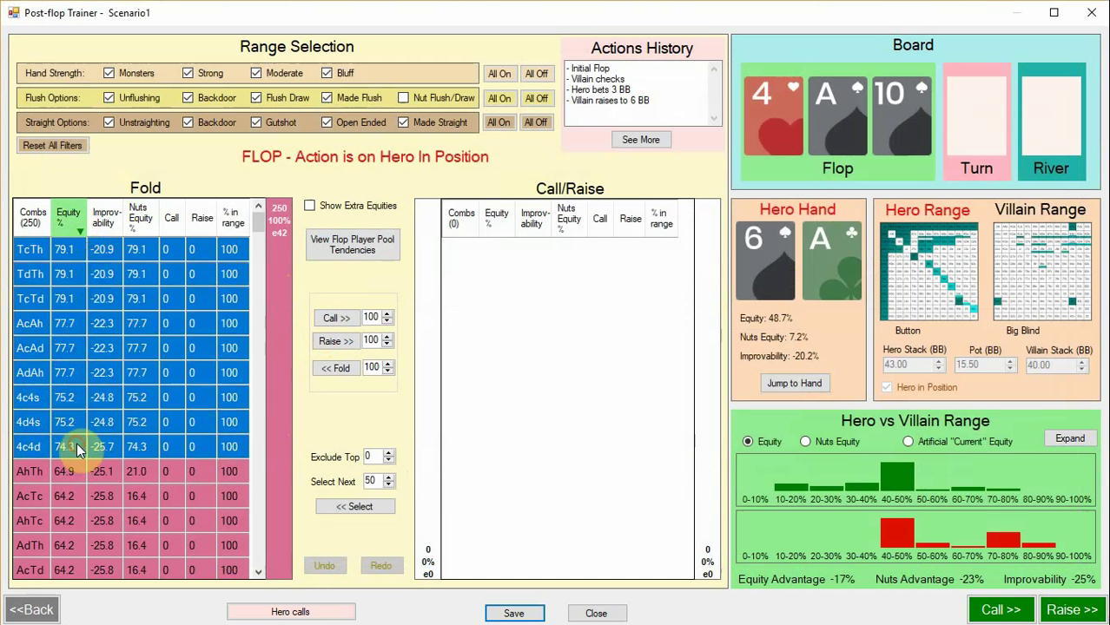
click(347, 340)
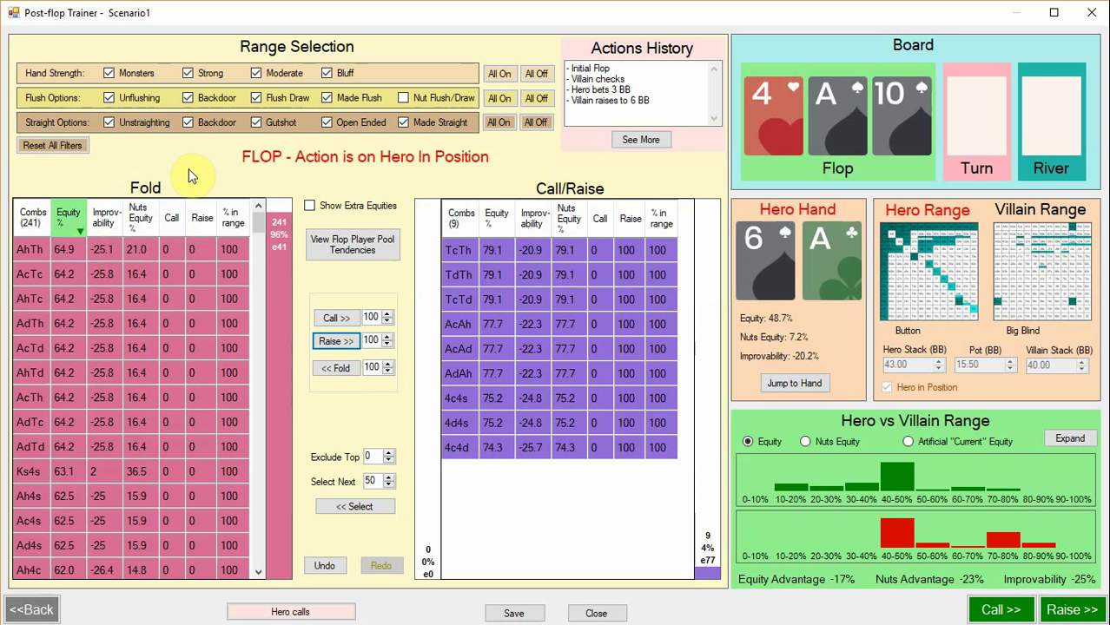
Filter the hero's folding combos to monster and strong hands, assign them all to call at 100%, and reset the filters.
click(536, 73)
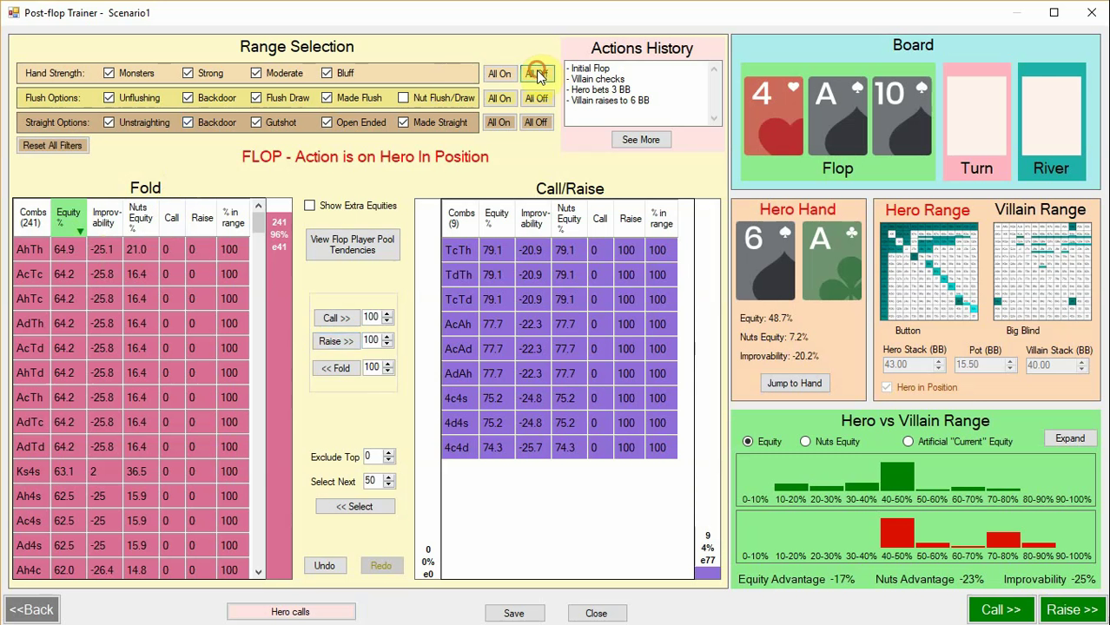
click(189, 74)
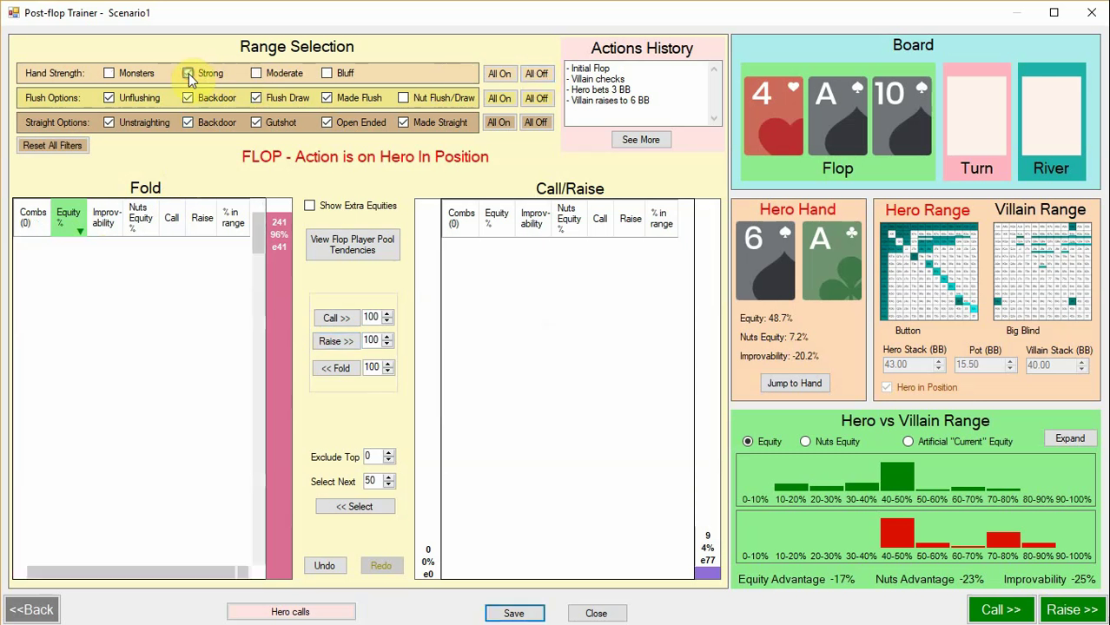
click(129, 73)
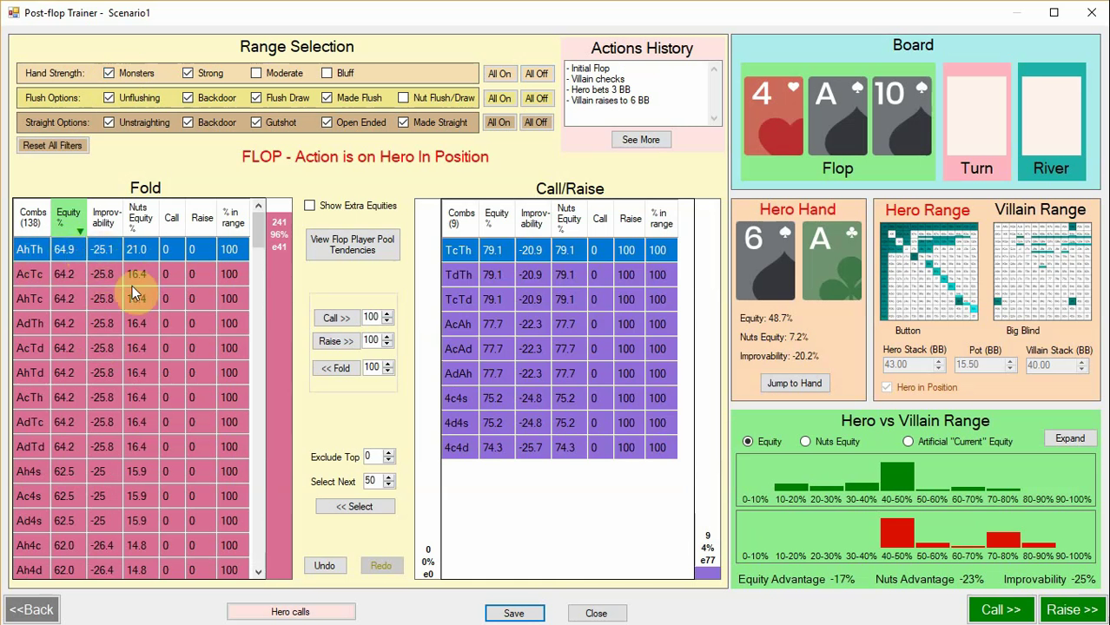
key(ctrl+a)
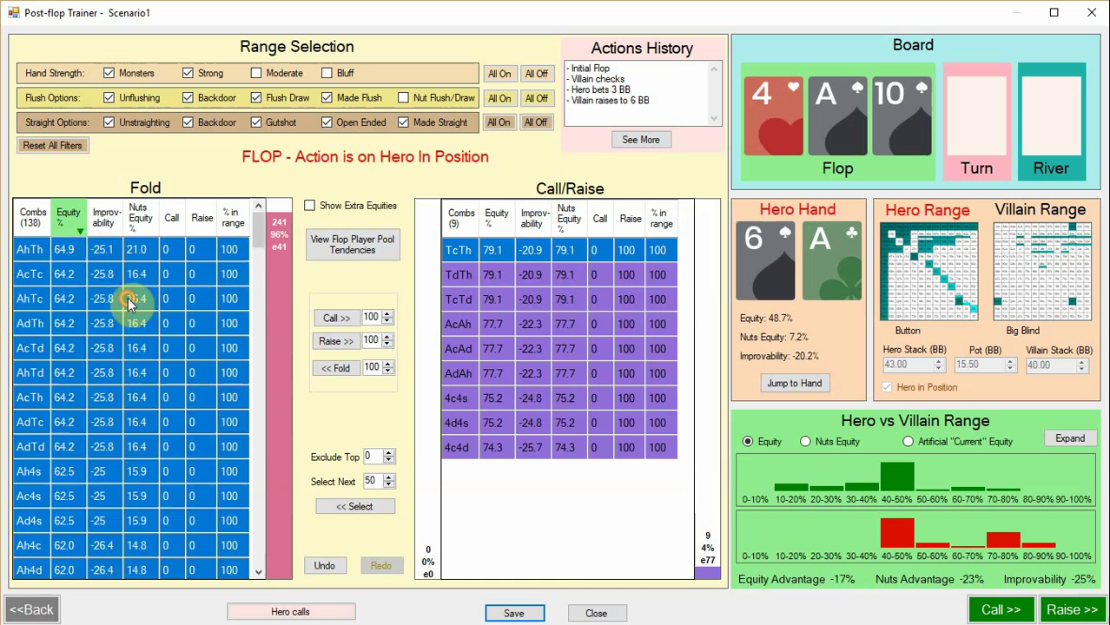
click(330, 319)
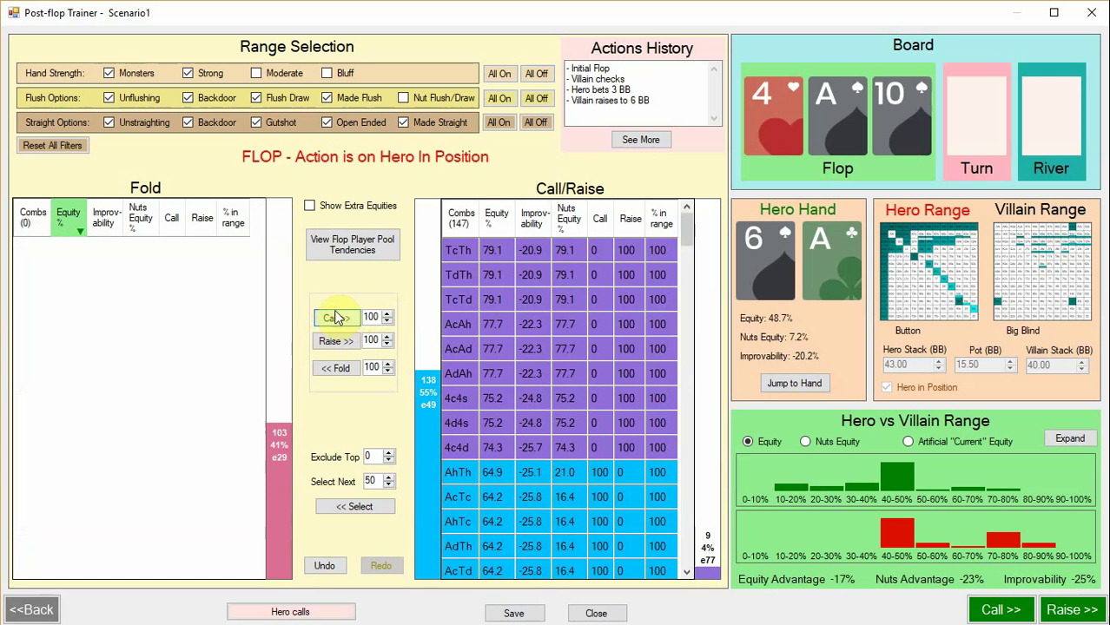
click(71, 144)
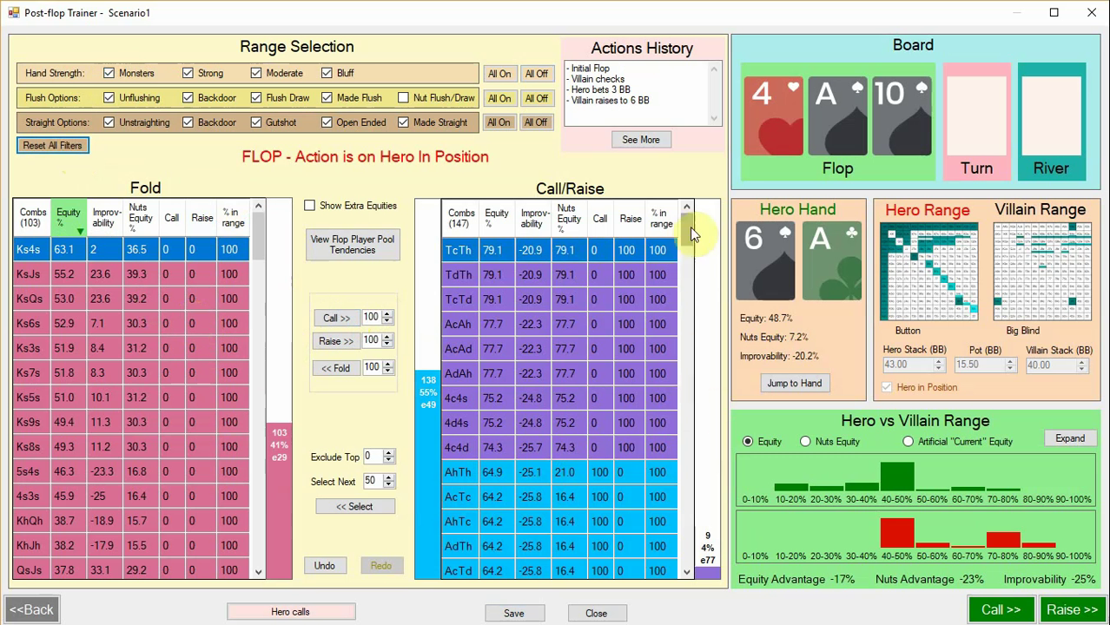
Filter the hero's remaining folding combos to flush draws, assign them all to call at 100%, and reset the filters.
drag(682, 225, 662, 209)
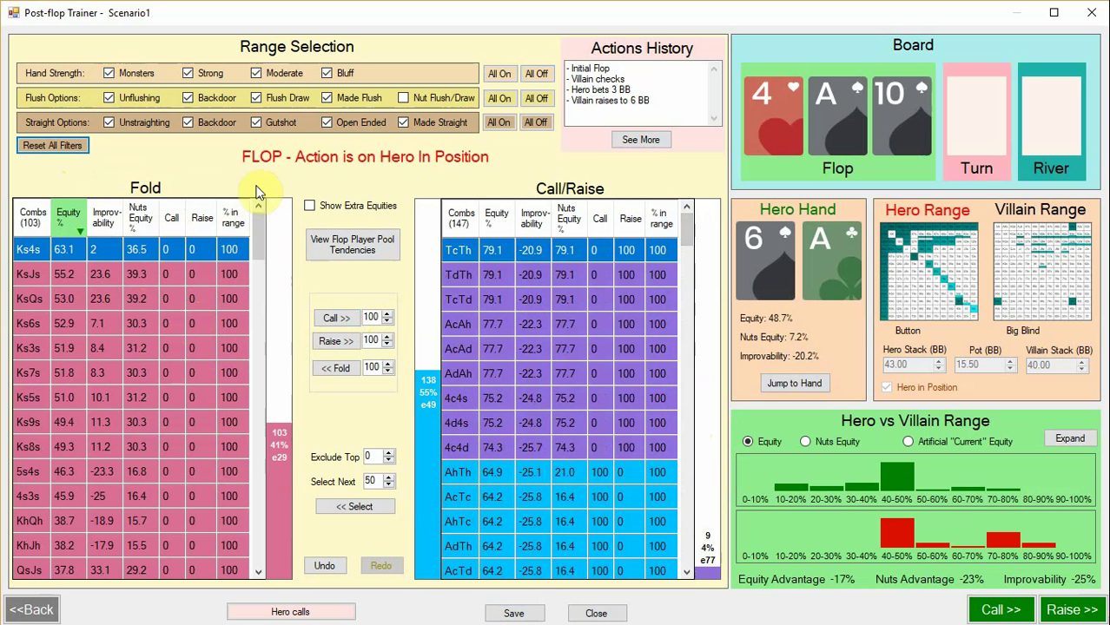
click(536, 97)
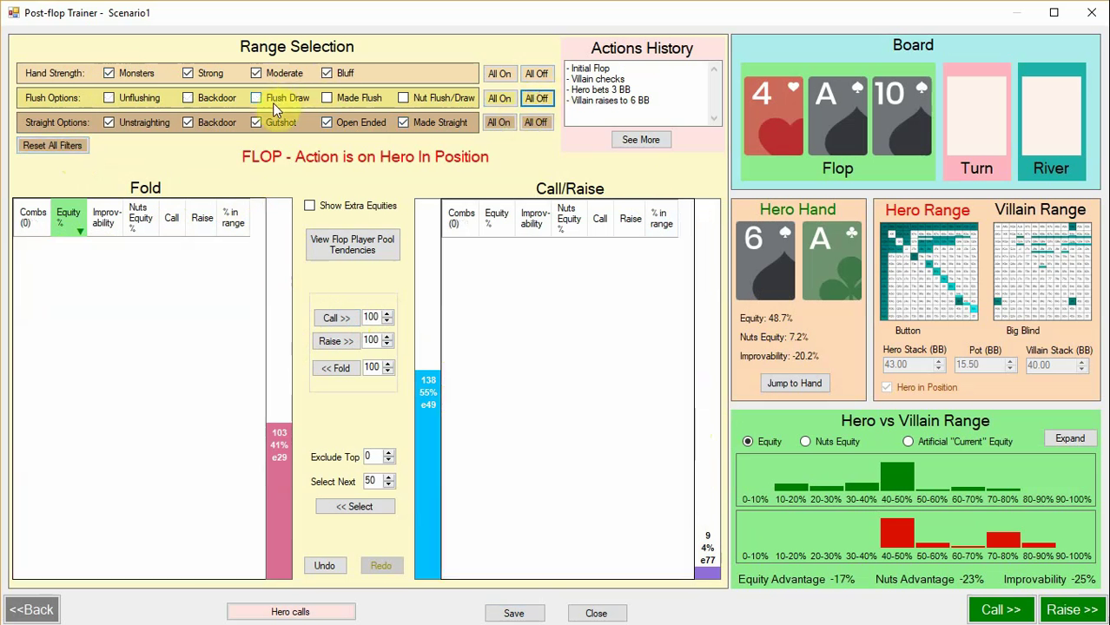
click(278, 99)
click(109, 326)
key(ctrl+a)
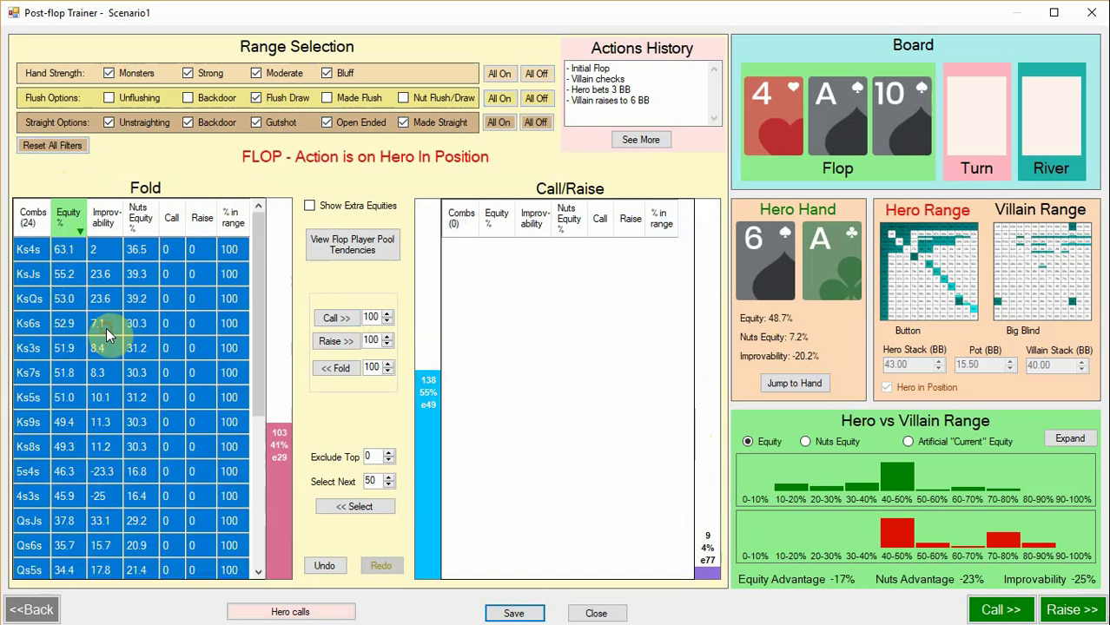
click(335, 318)
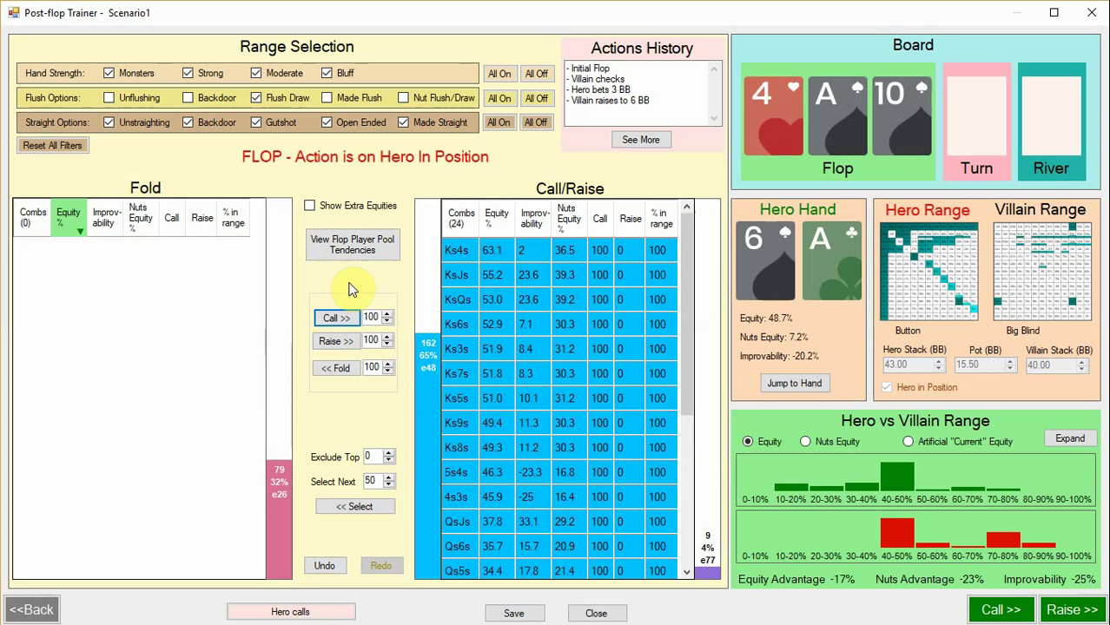
click(69, 145)
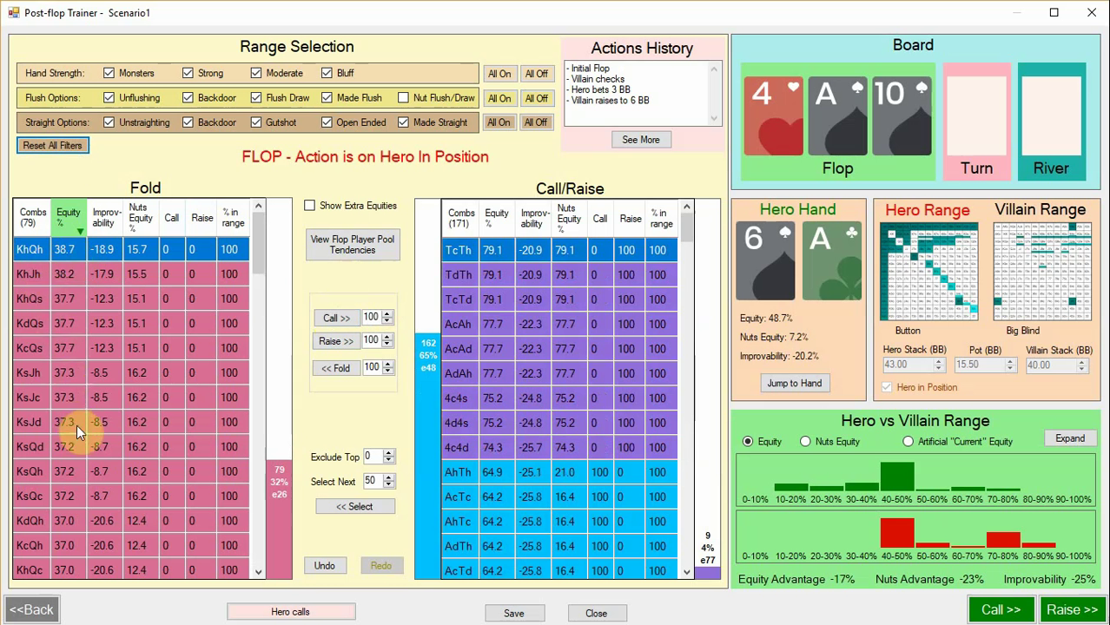
Filter the hero's remaining folding combos to gutshots, assign them all to call at 100%, and reset the filters.
click(536, 122)
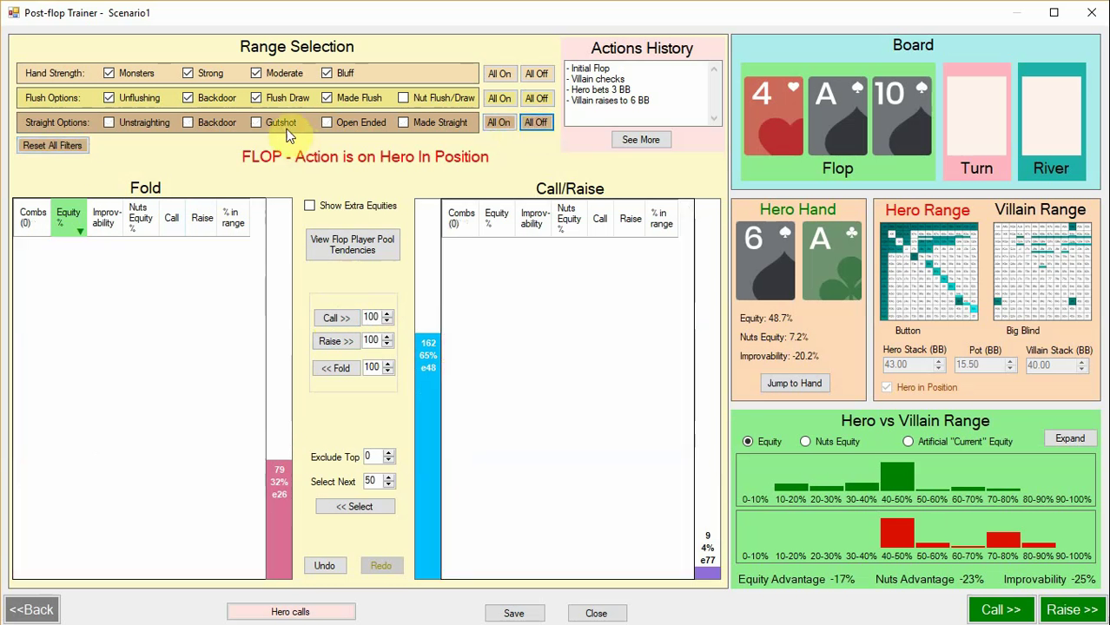
click(283, 124)
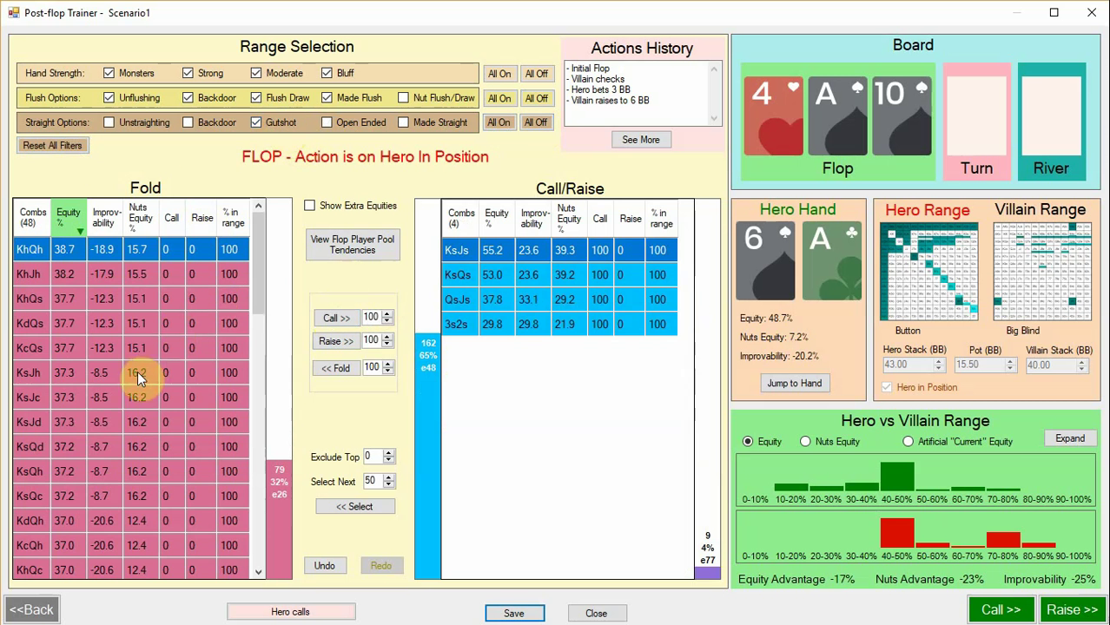
click(138, 371)
key(ctrl+a)
click(335, 319)
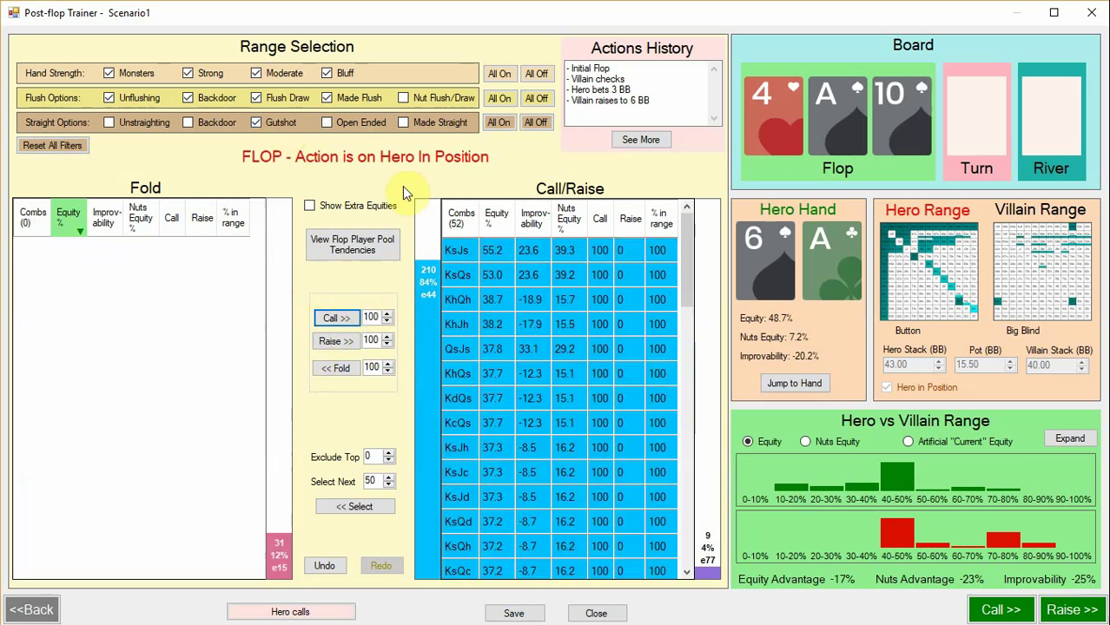
click(63, 146)
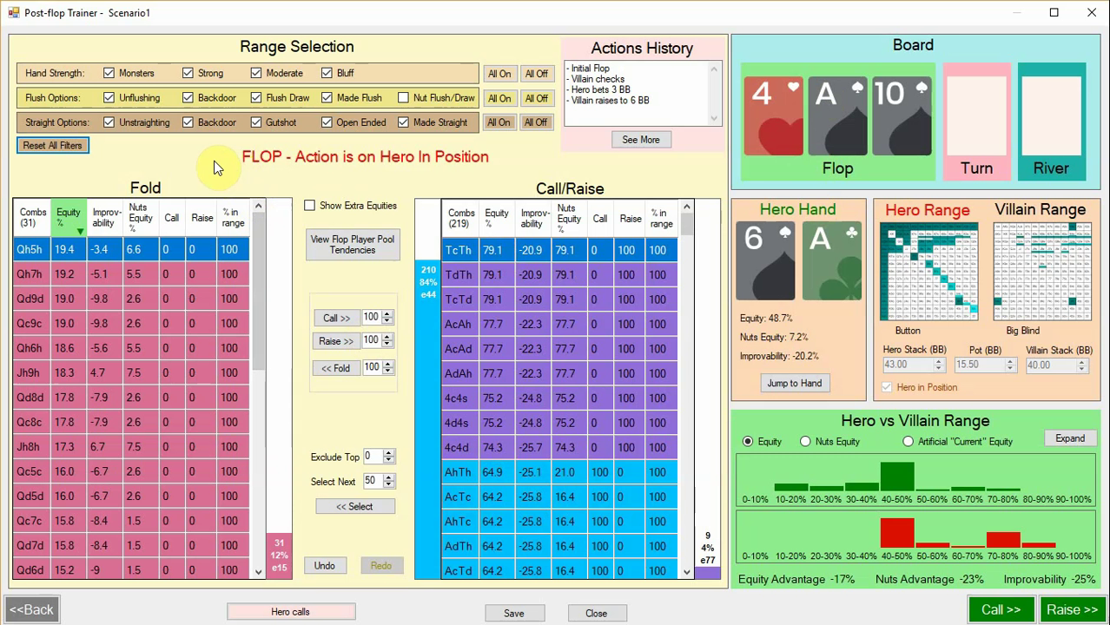
Play the hero's flop call, deal the hand-history turn card 4s, and examine the expanded hero and villain equity histograms.
click(334, 612)
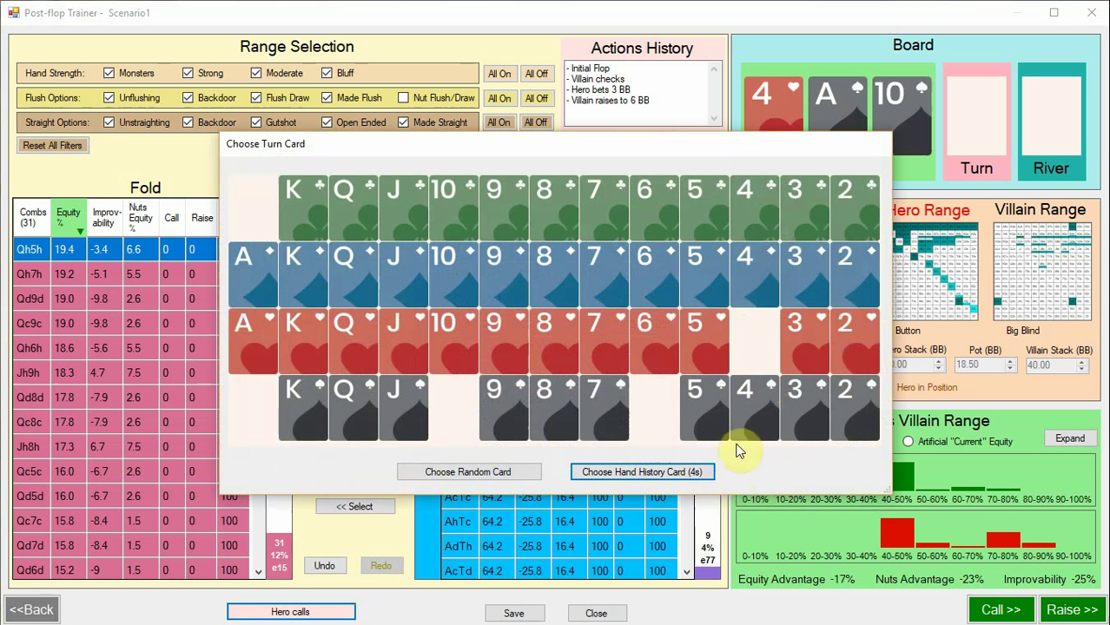
click(665, 477)
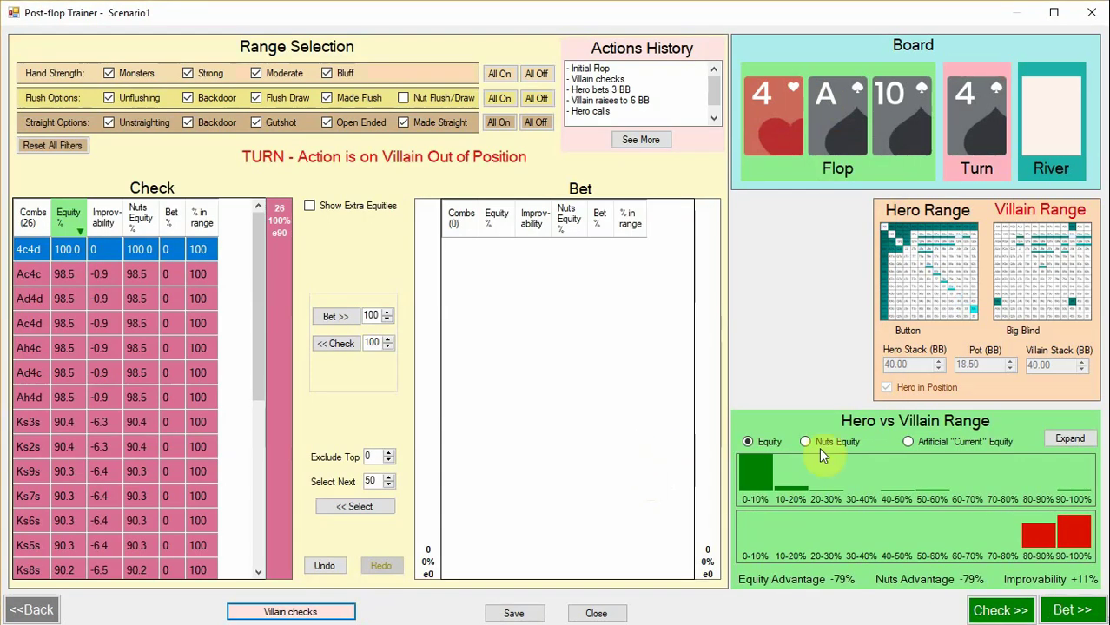
click(1070, 441)
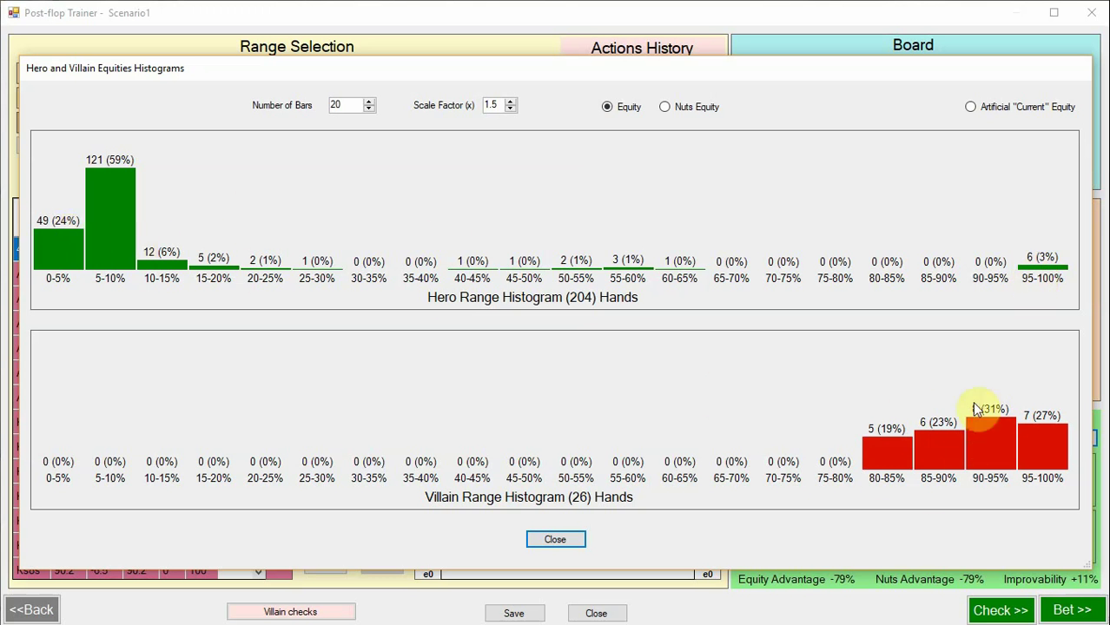
click(557, 540)
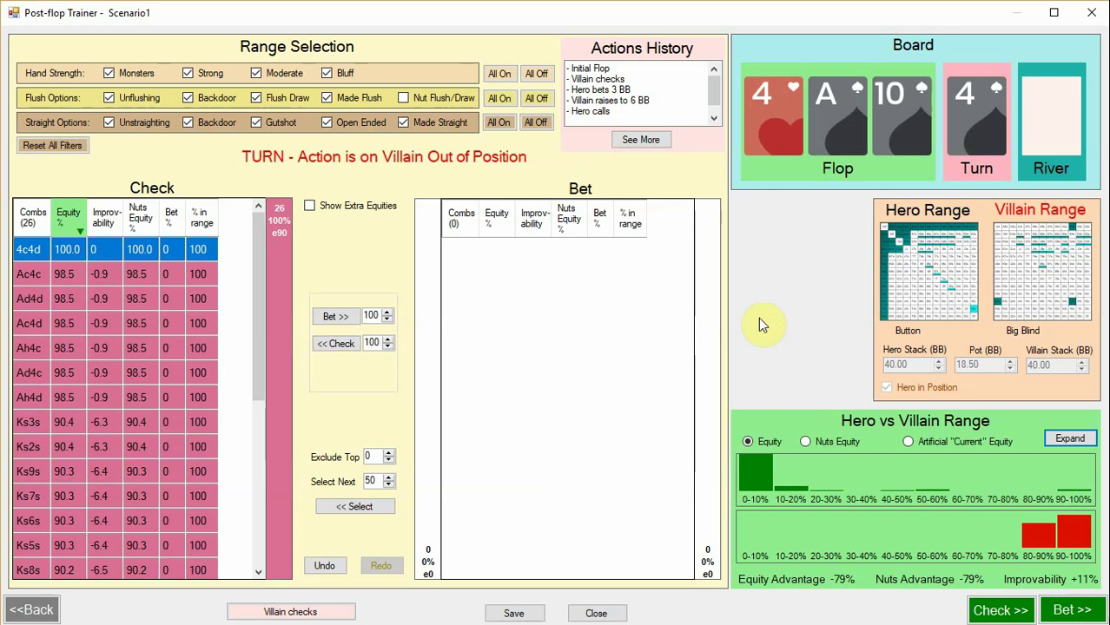
click(1069, 440)
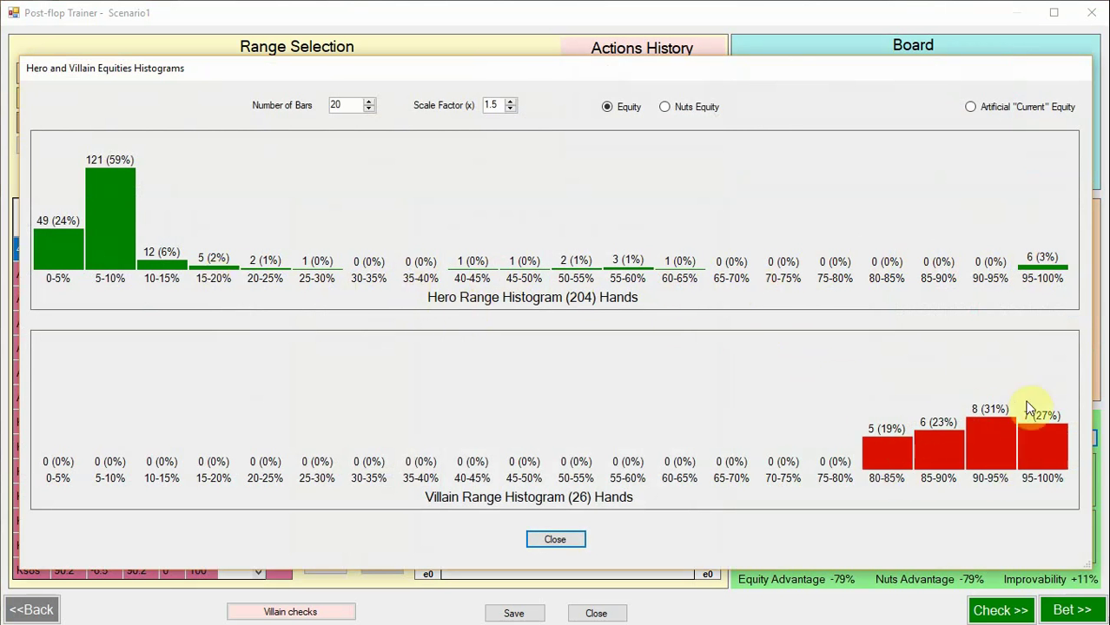
click(555, 540)
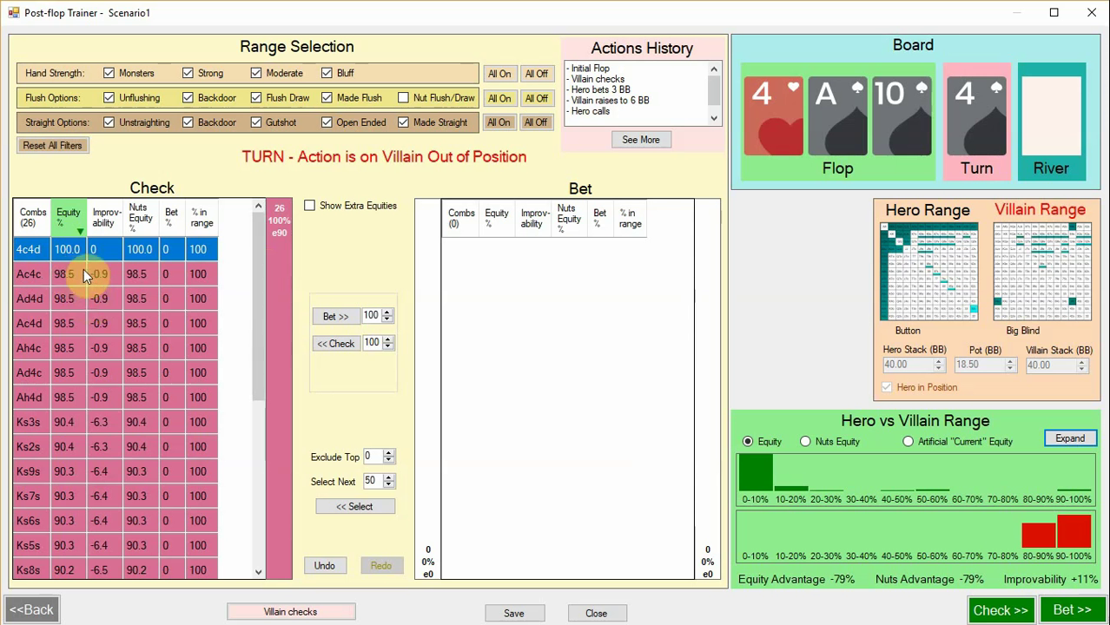
Assign the villain's quads and full houses, 4c4d through Ah4d, to bet the turn at 50%.
drag(56, 246, 110, 401)
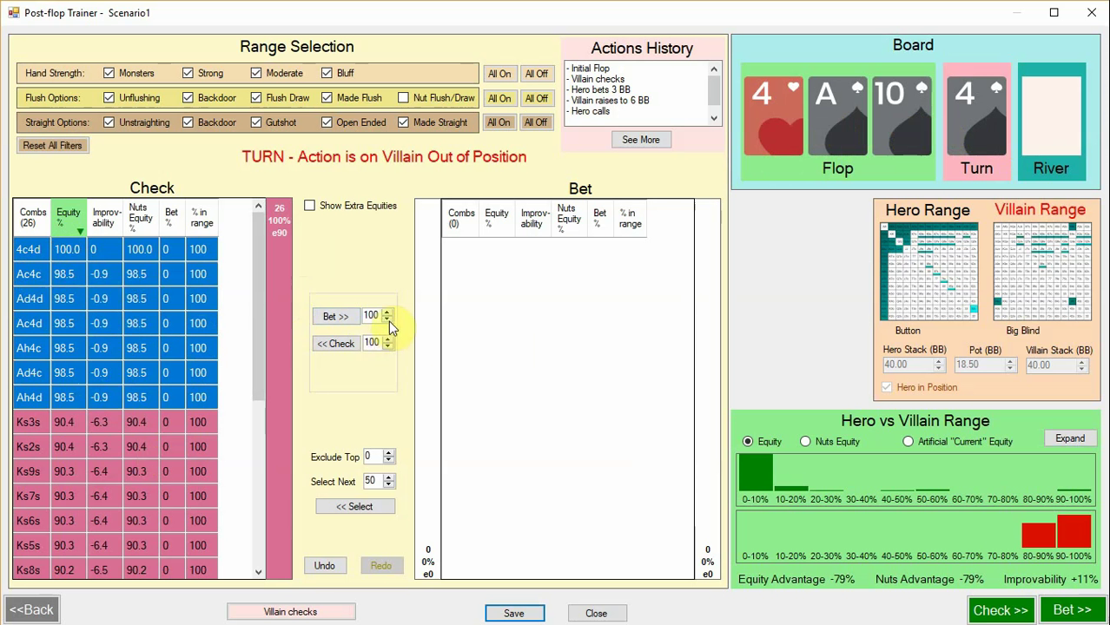
click(336, 316)
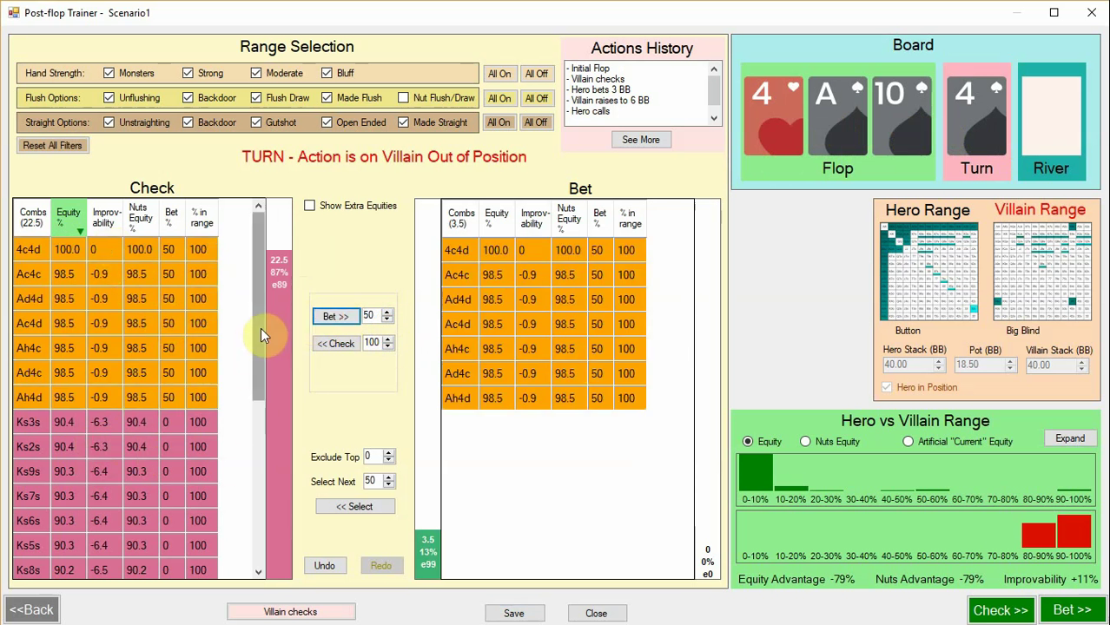
Filter the villain's turn checking combos to made flushes, assign them all to bet at 50%, and play the villain's check.
drag(261, 327, 263, 377)
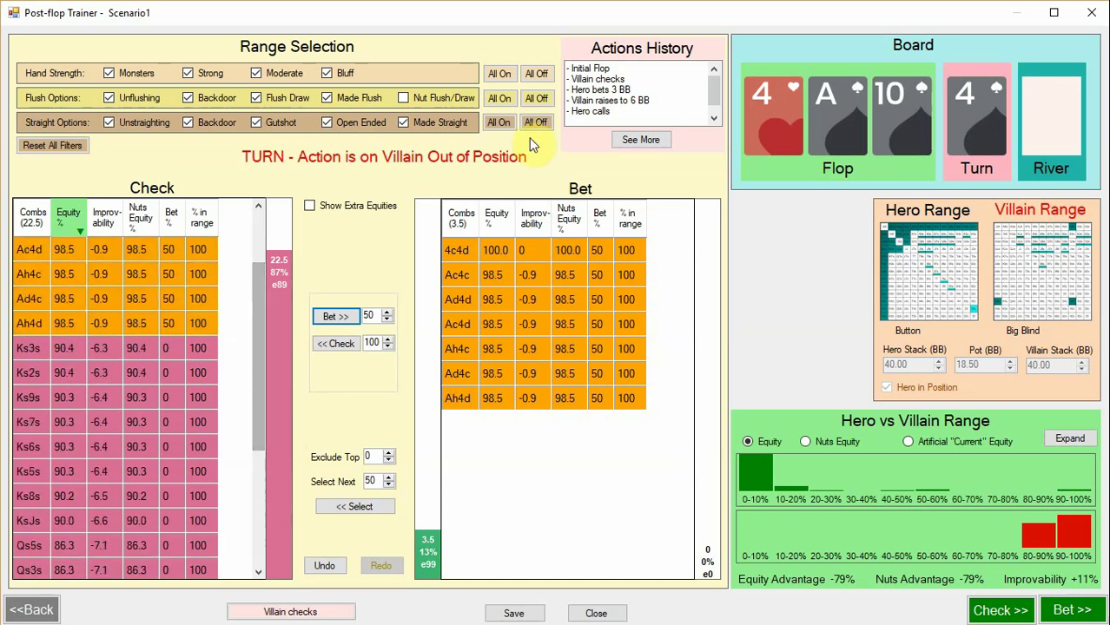
click(536, 98)
click(278, 94)
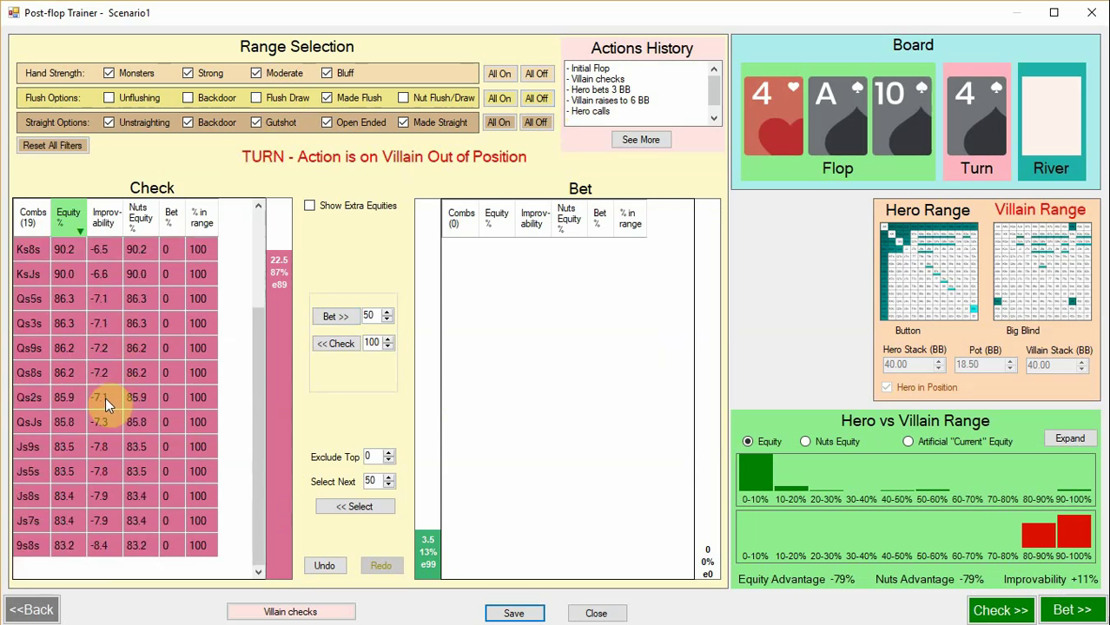
click(91, 375)
key(ctrl+a)
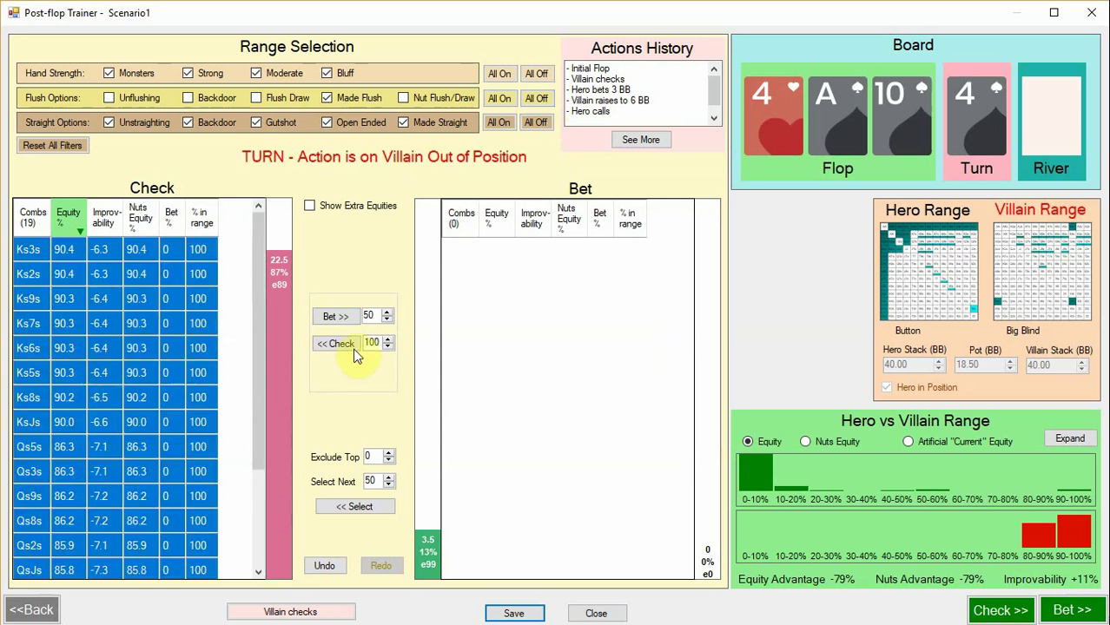
click(344, 316)
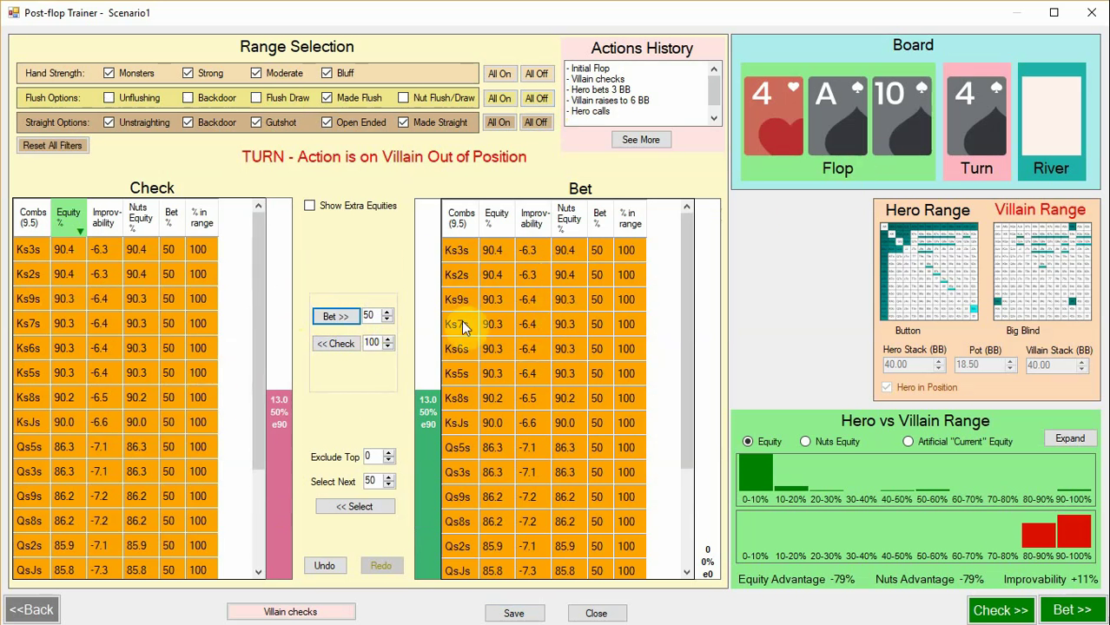
click(326, 614)
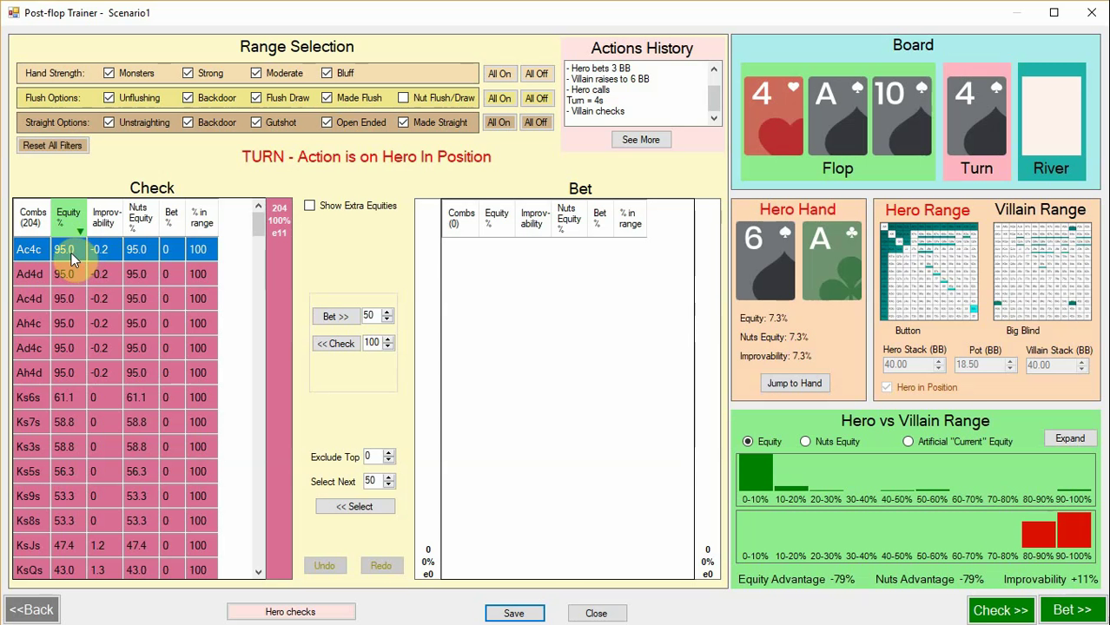
Assign the hero's full houses, Ac4c through Ah4d, to bet the turn at 50%.
drag(78, 254, 95, 373)
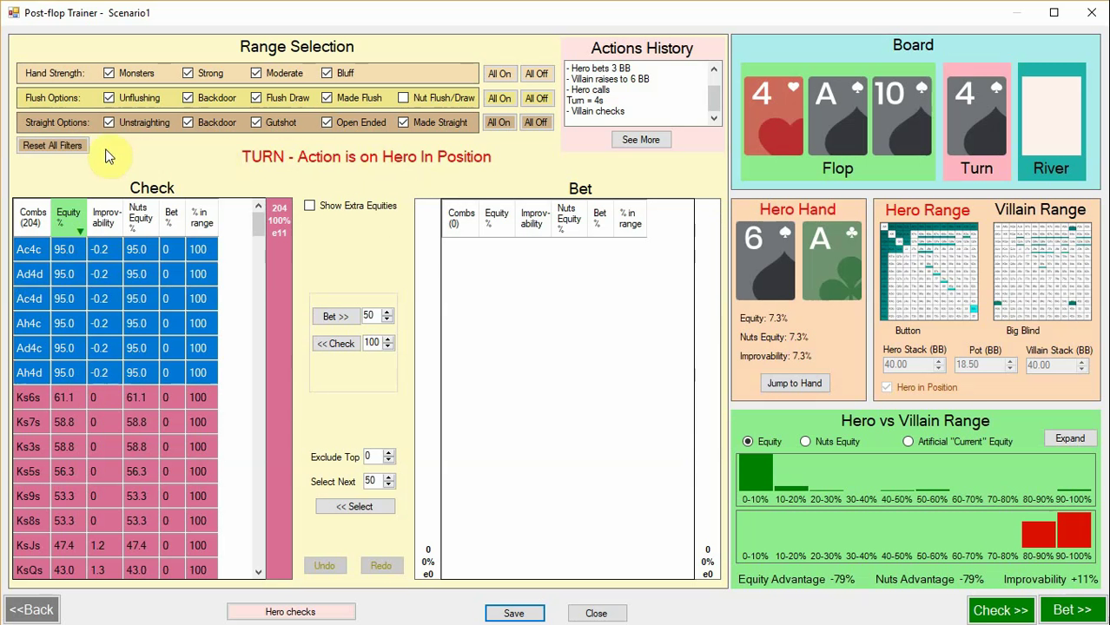
click(75, 144)
click(75, 251)
drag(87, 273, 96, 377)
click(336, 318)
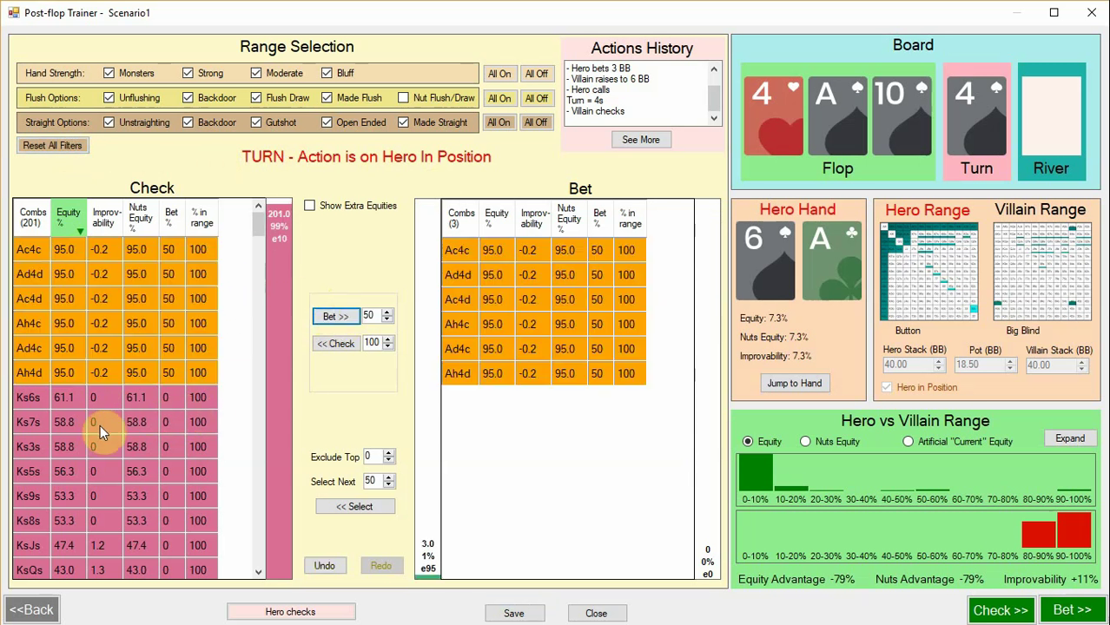
Filter the hero's turn checking combos to made flushes, assign them all to bet at 50%, and reset the filters.
scroll(99, 425, down, 1)
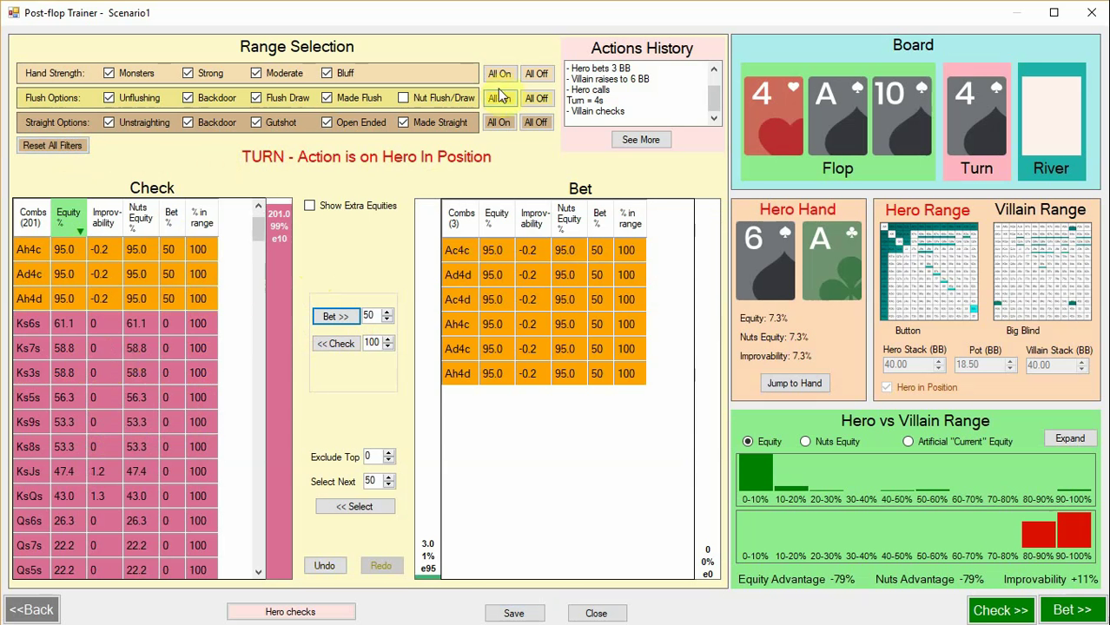
click(535, 97)
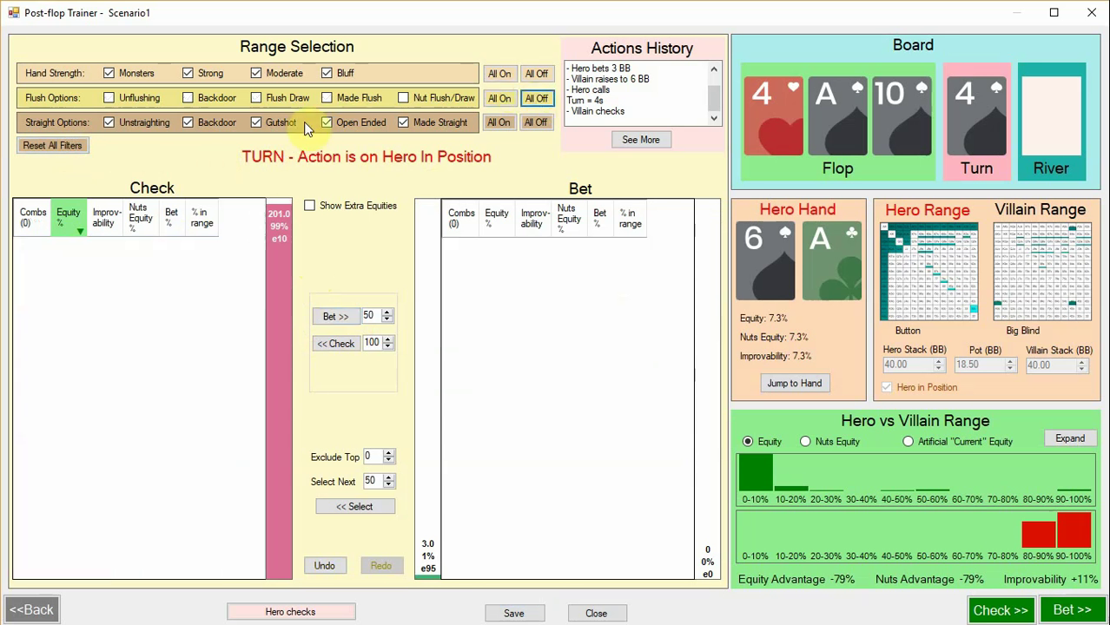
click(347, 97)
scroll(112, 356, down, 2)
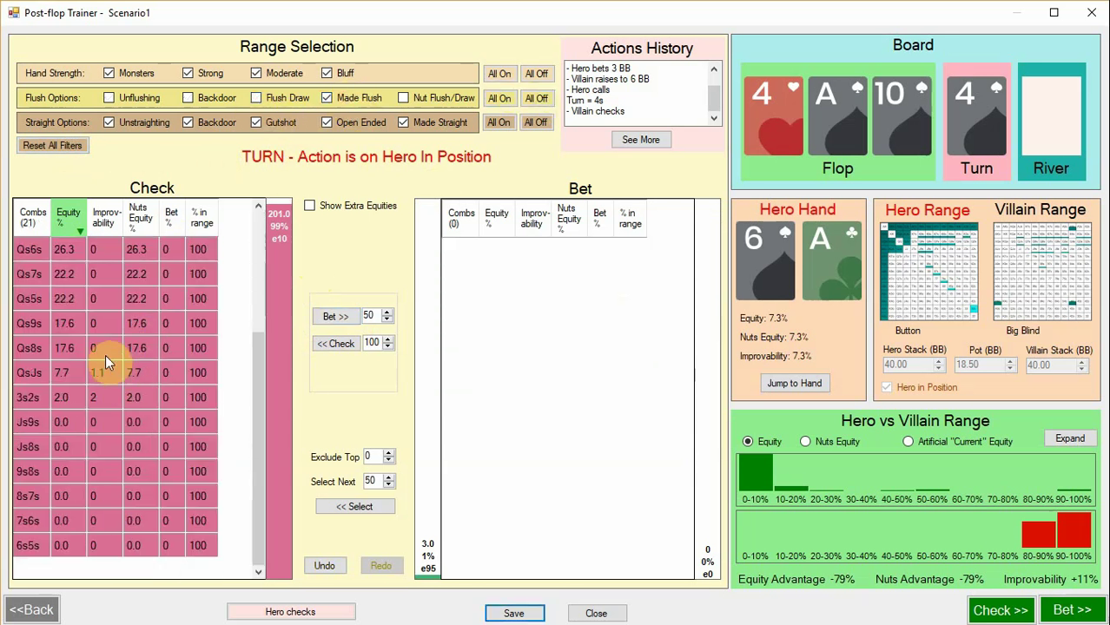
click(105, 354)
key(ctrl+a)
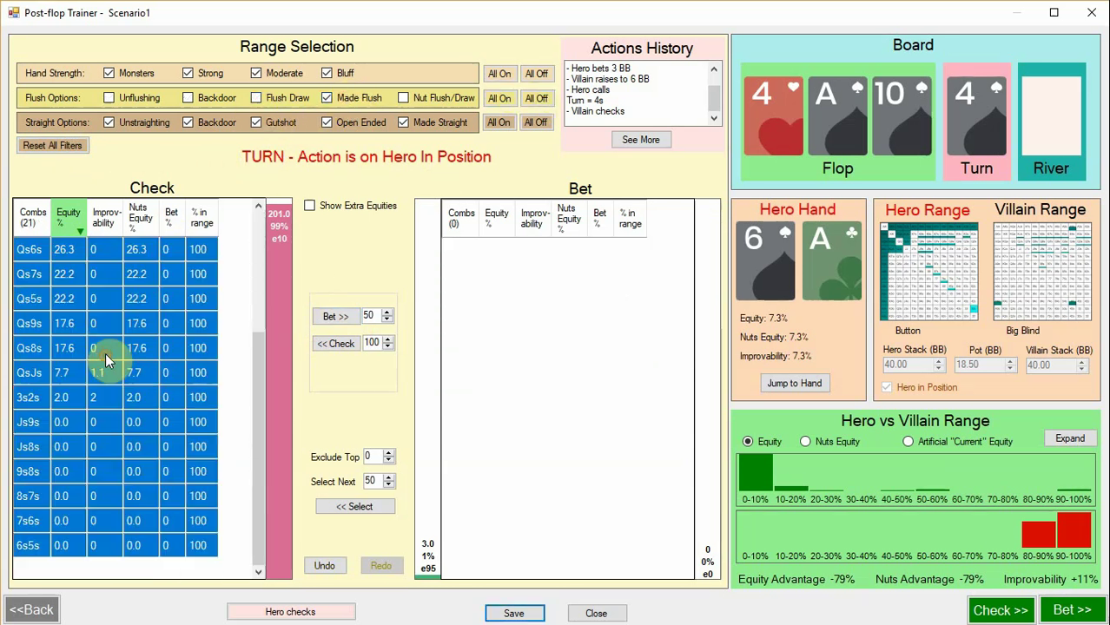
click(336, 318)
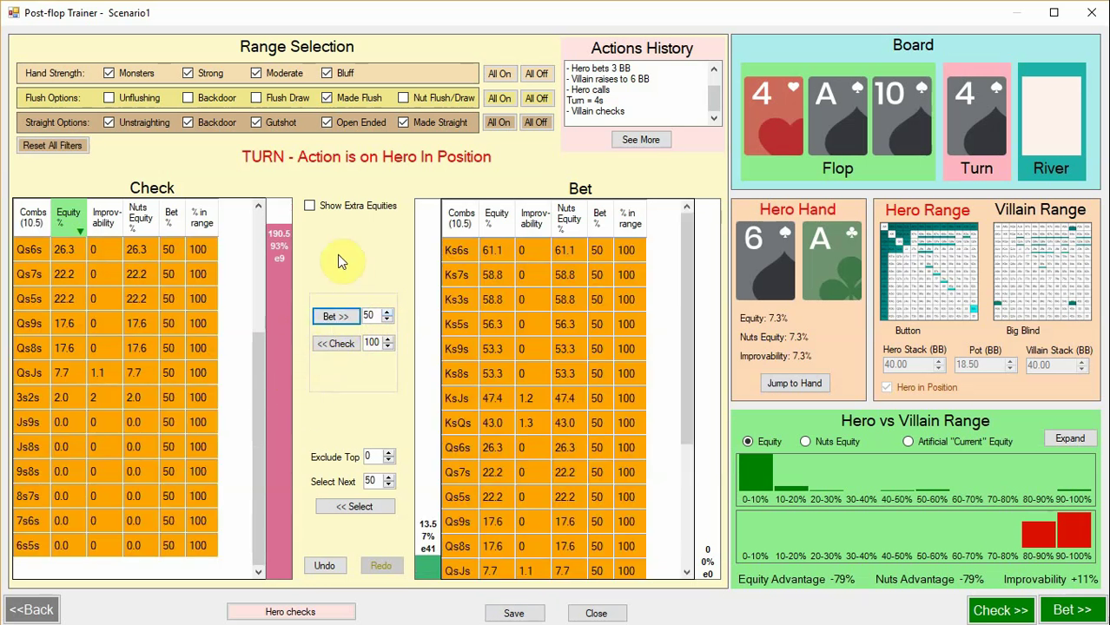
click(62, 145)
drag(260, 240, 231, 221)
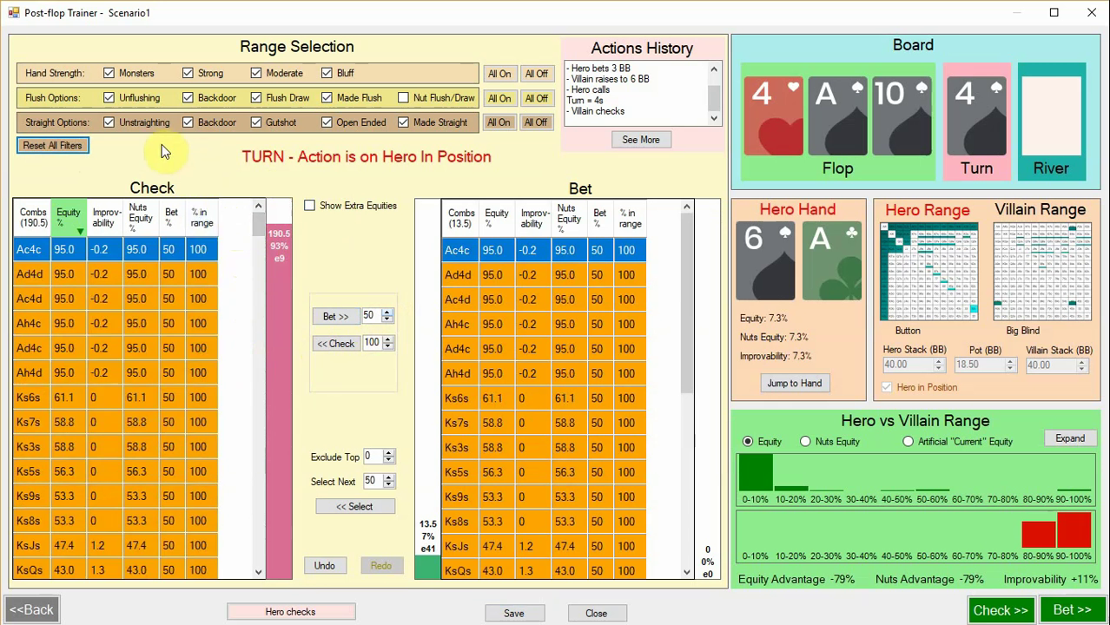
Play the hero's turn check and deal the hand-history river card 5h.
click(340, 613)
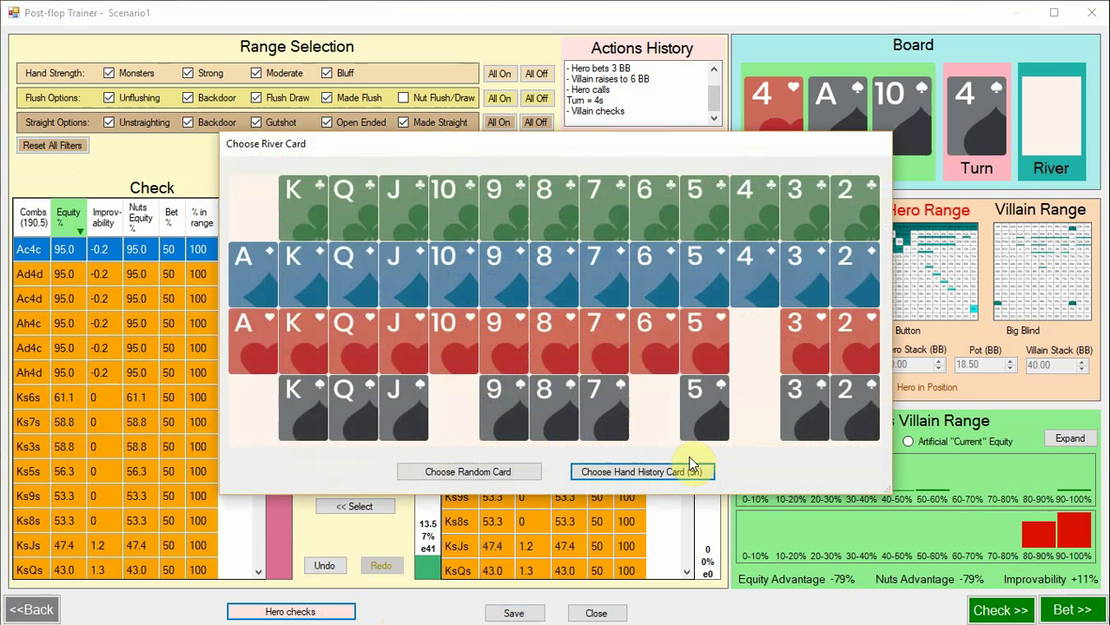
click(667, 474)
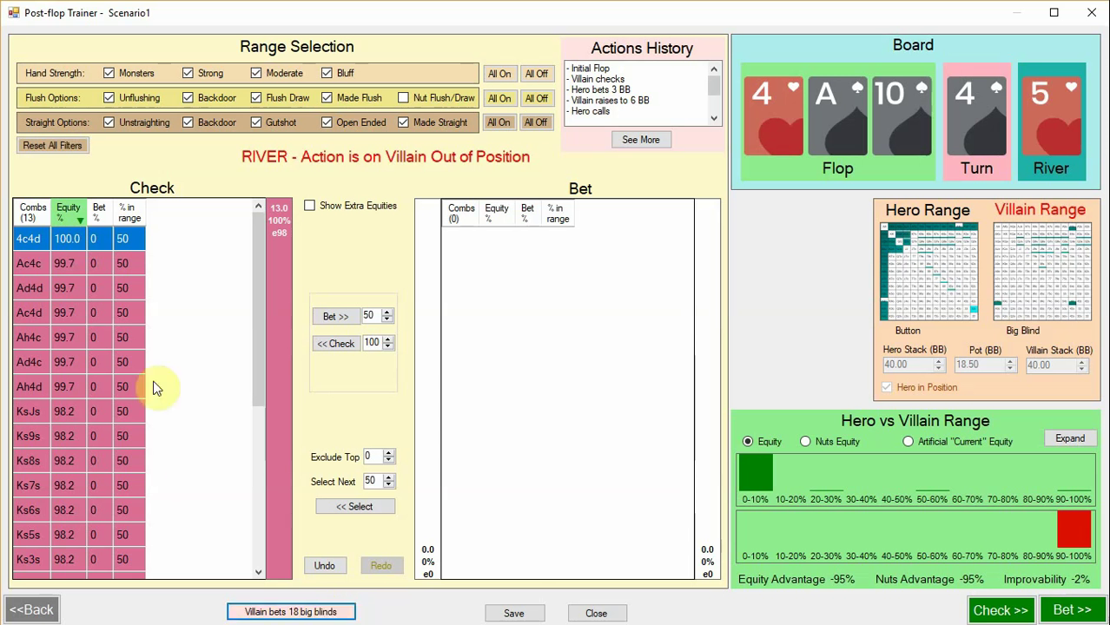
Review the villain's river range and assign all of its combos to bet at 100%.
scroll(90, 362, down, 4)
scroll(85, 249, down, 4)
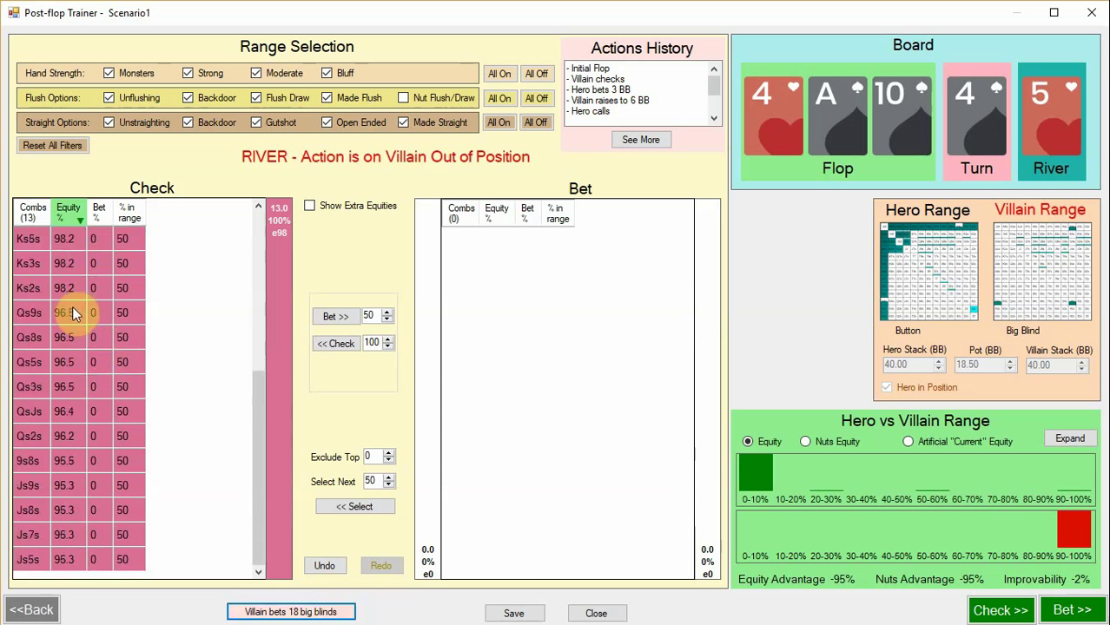
scroll(75, 313, up, 4)
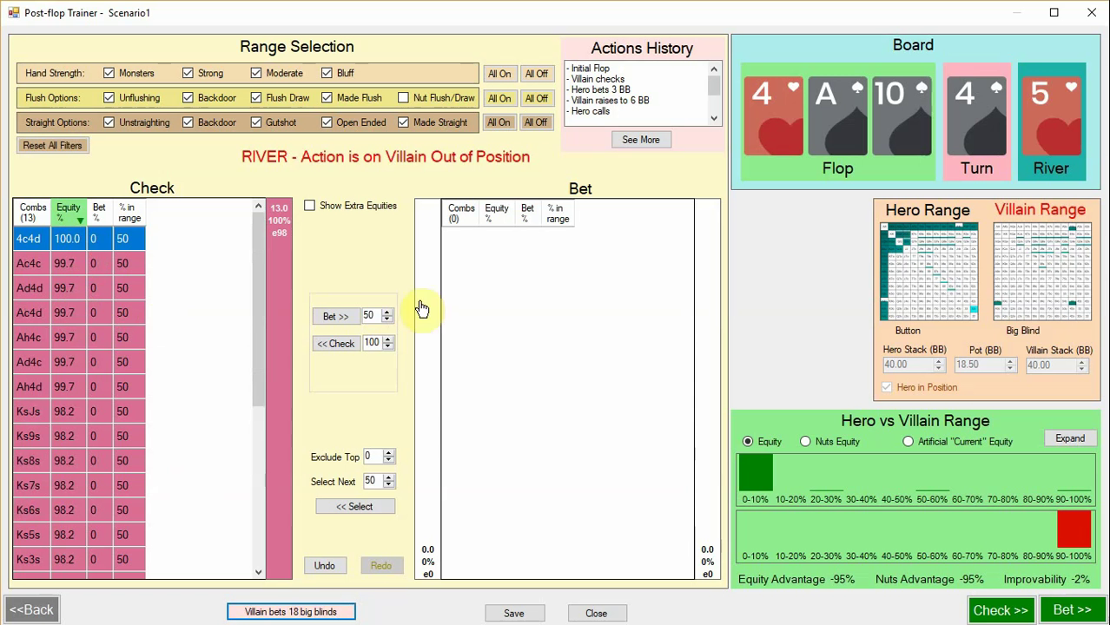
click(387, 312)
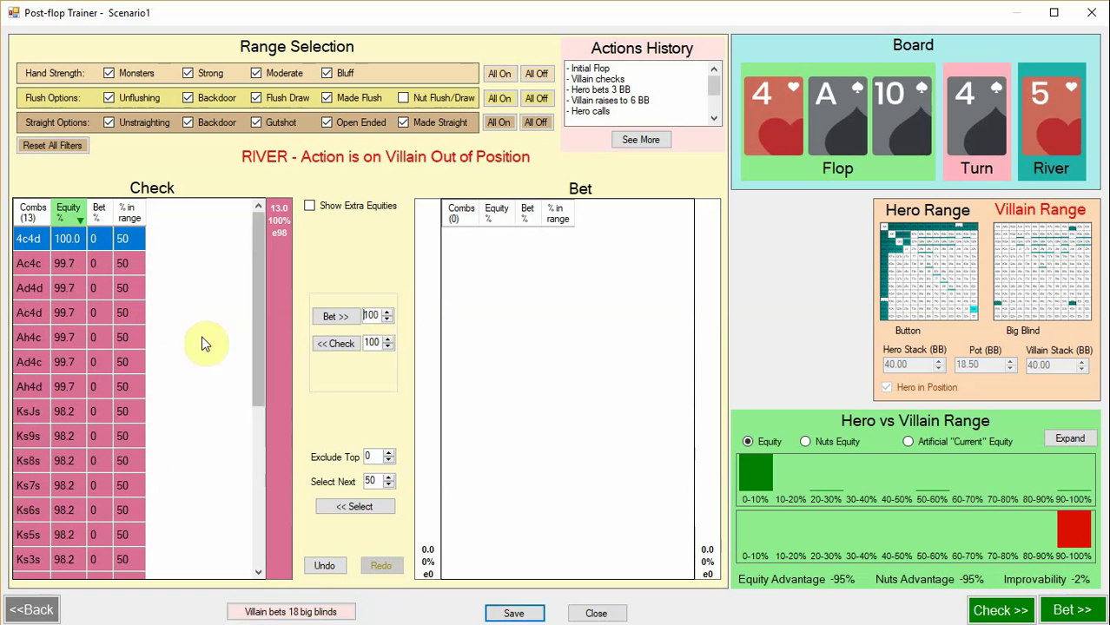
click(88, 331)
key(ctrl+a)
click(335, 318)
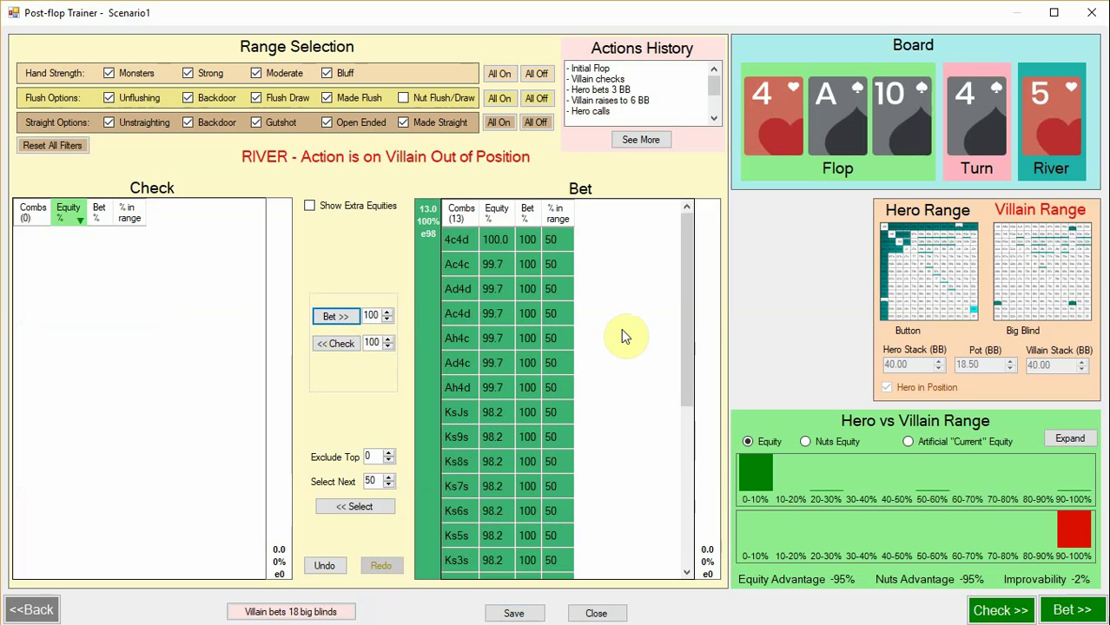
Play the villain's hand-history river bet of 18 big blinds instead of entering a custom bet size.
click(1075, 613)
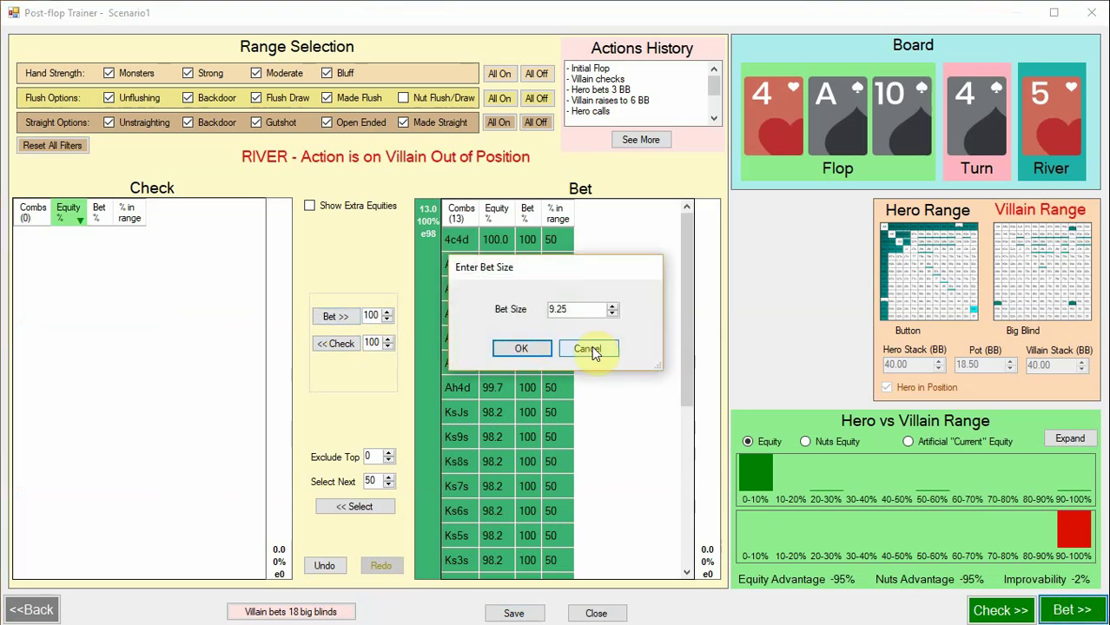
click(591, 347)
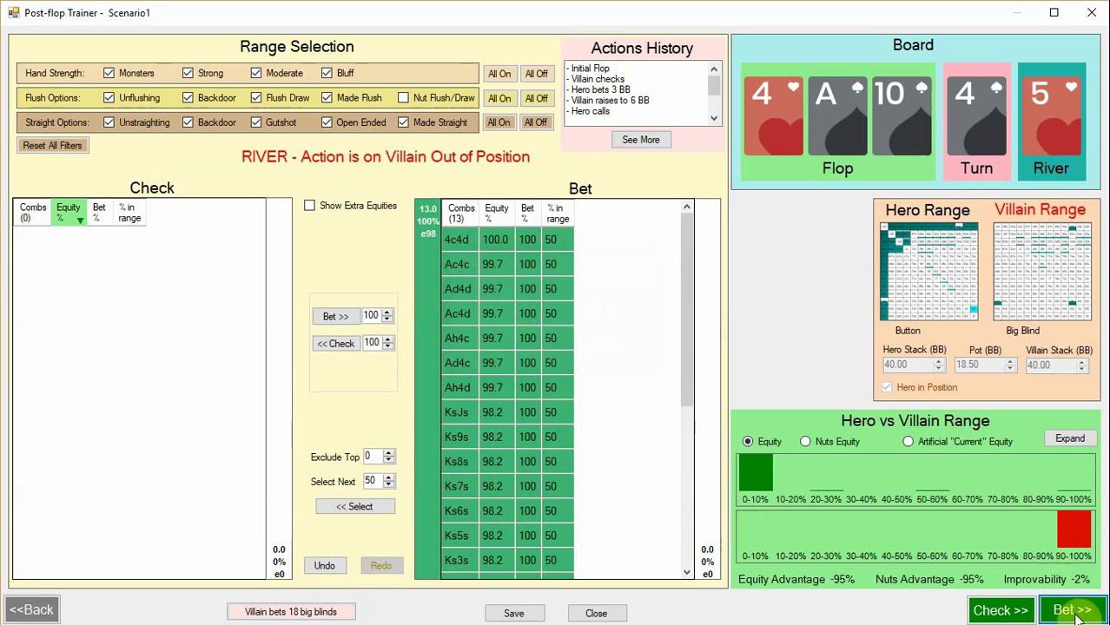
click(320, 609)
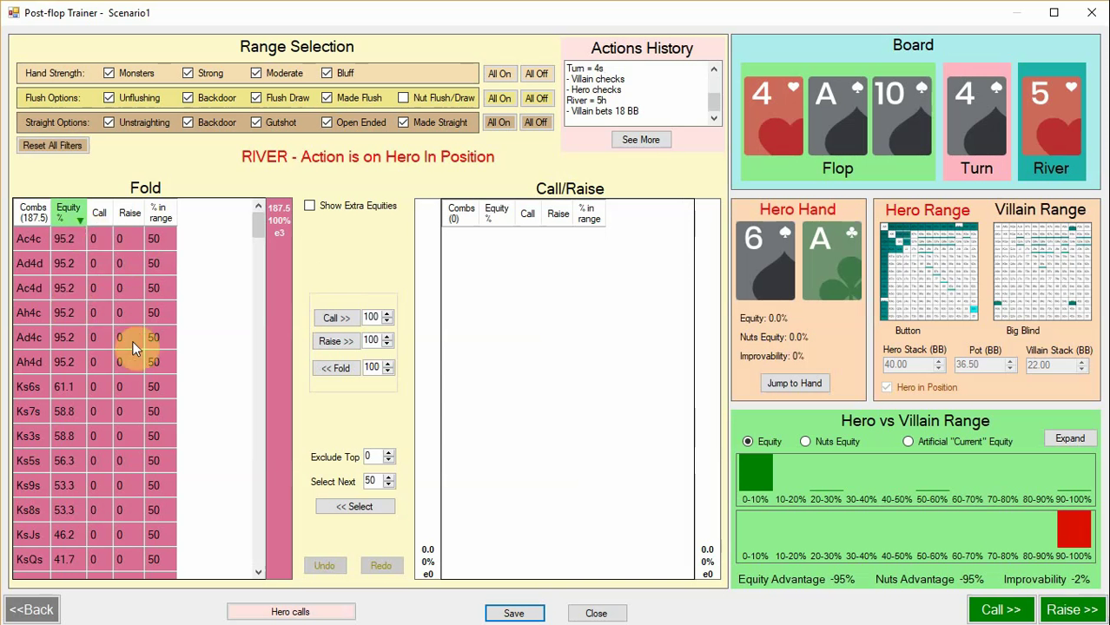
Assign the hero's full houses, Ac4c through Ah4d, to raise the river at 100%.
drag(78, 244, 95, 369)
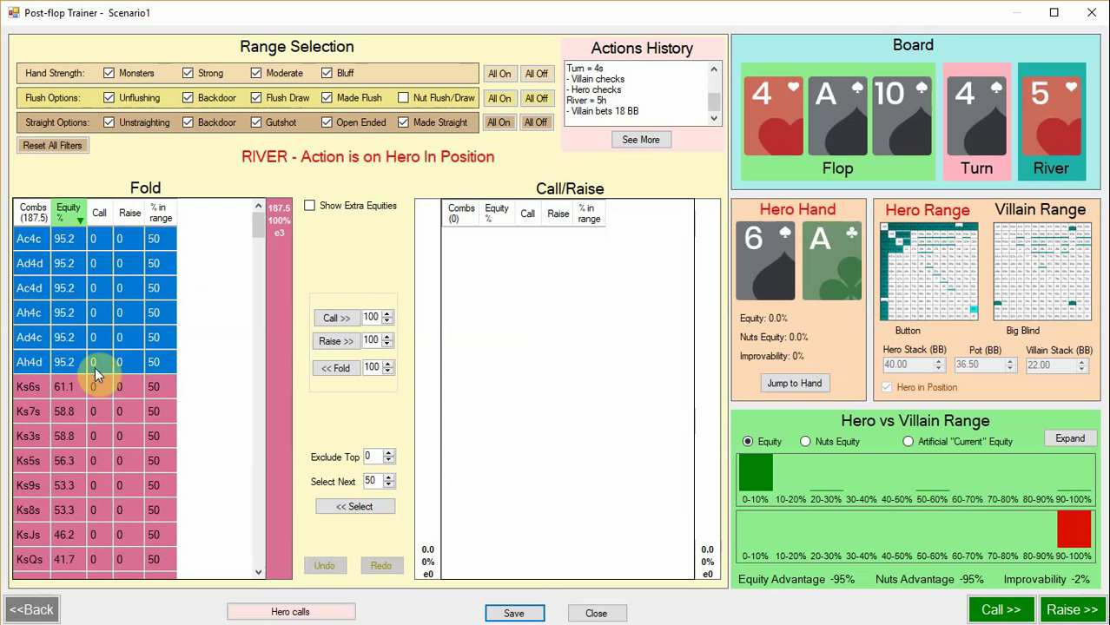
click(341, 343)
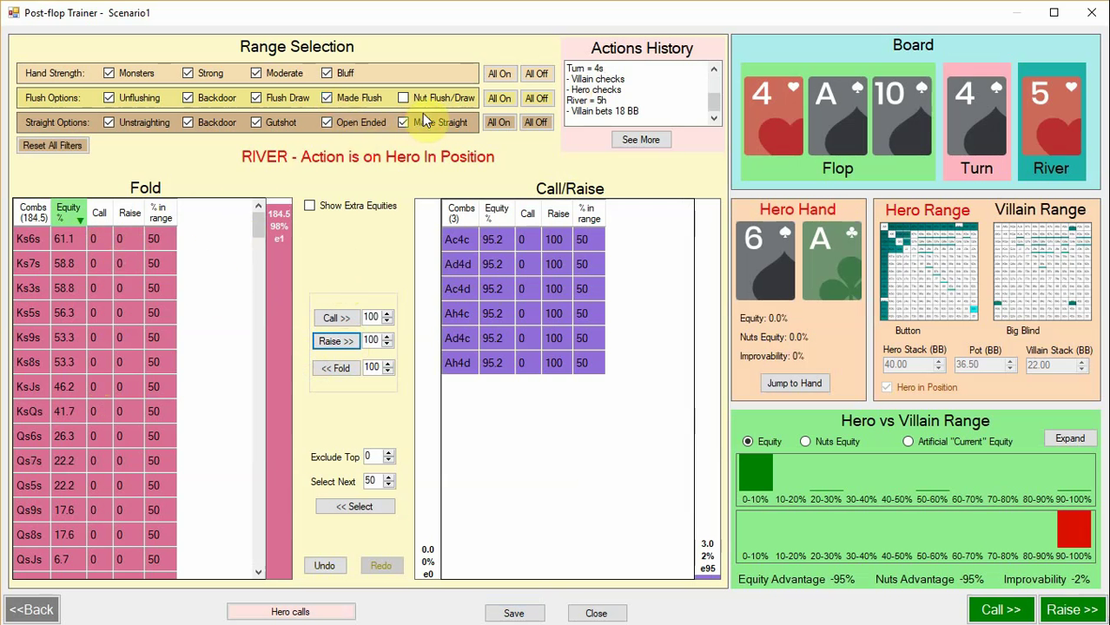
Filter the hero's river folding combos to made flushes, assign them all to call at 100%, and reset the filters.
click(536, 98)
click(349, 98)
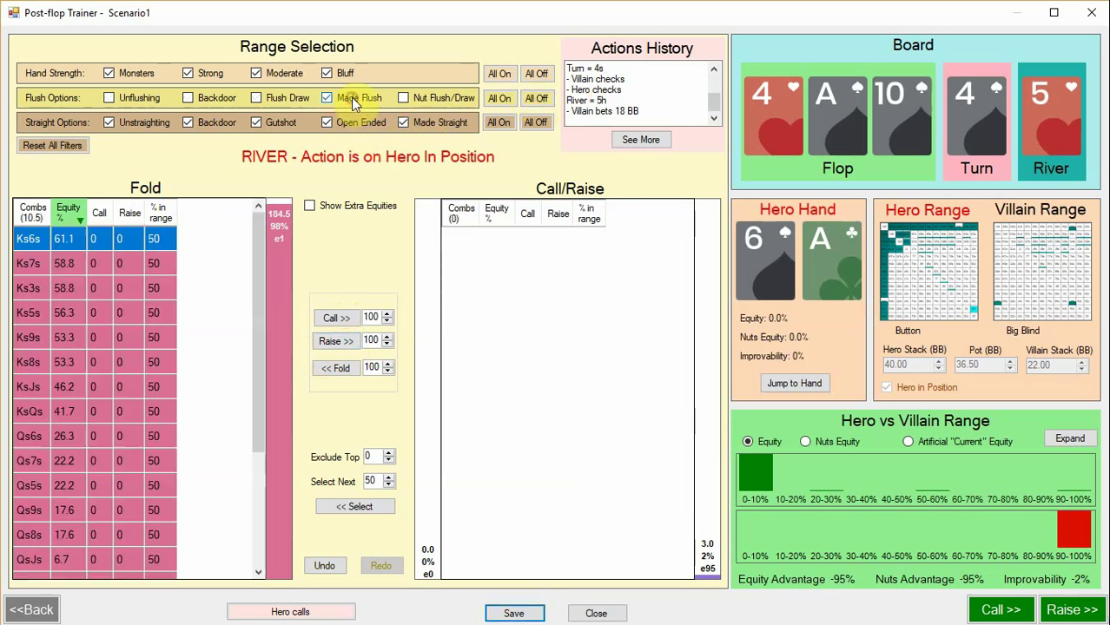
click(116, 338)
key(ctrl+a)
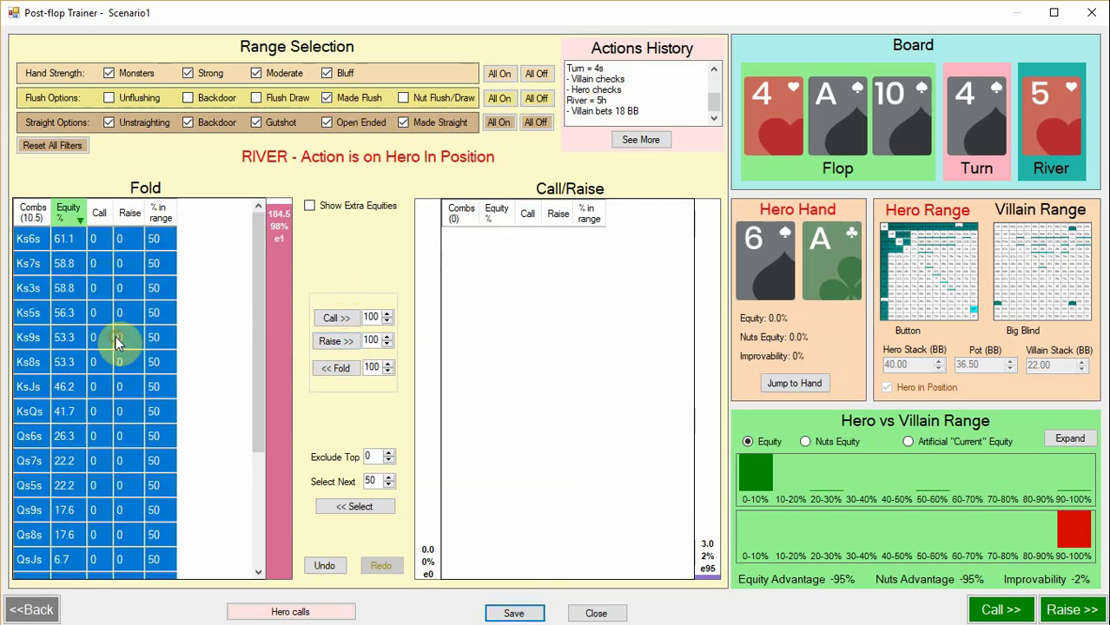
click(336, 319)
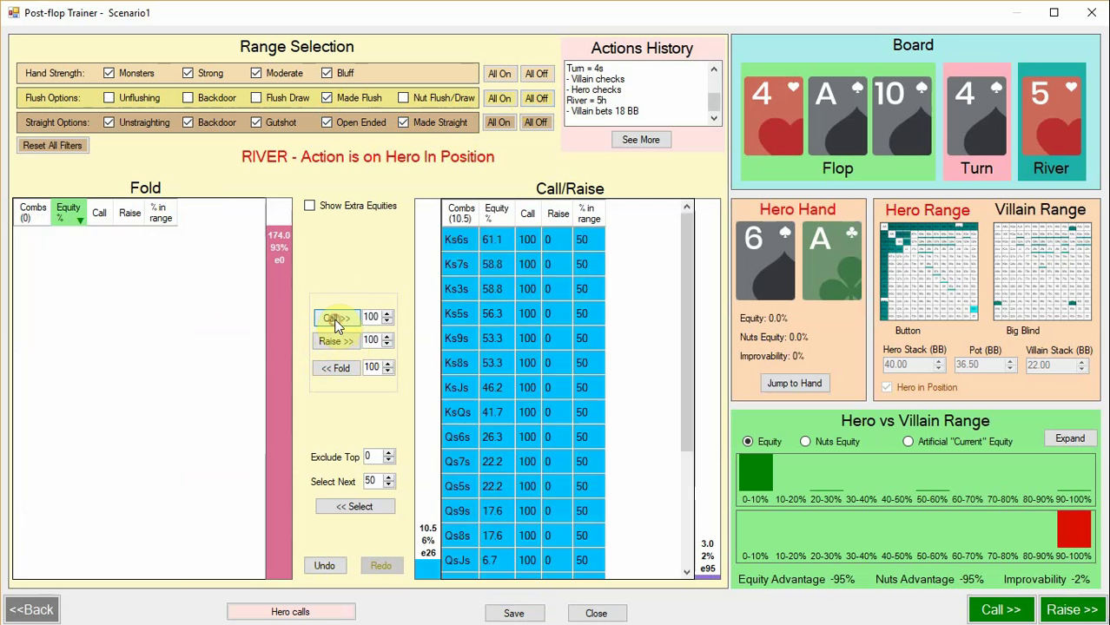
click(63, 146)
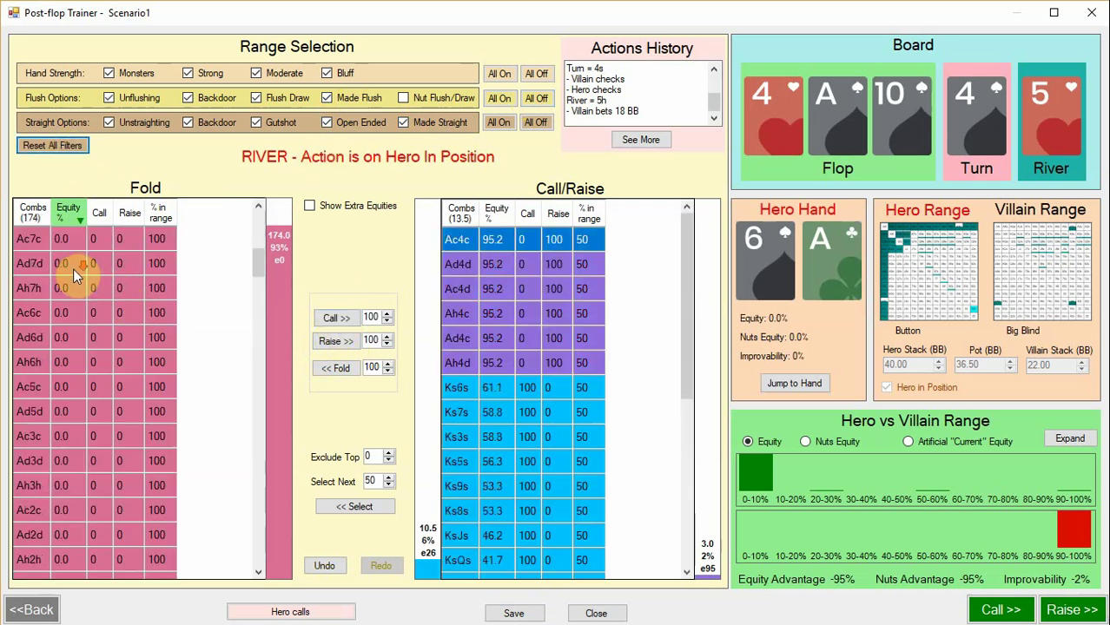
Examine the hero's remaining folding combos on the river for possible additional calls.
scroll(72, 269, down, 10)
drag(262, 344, 234, 224)
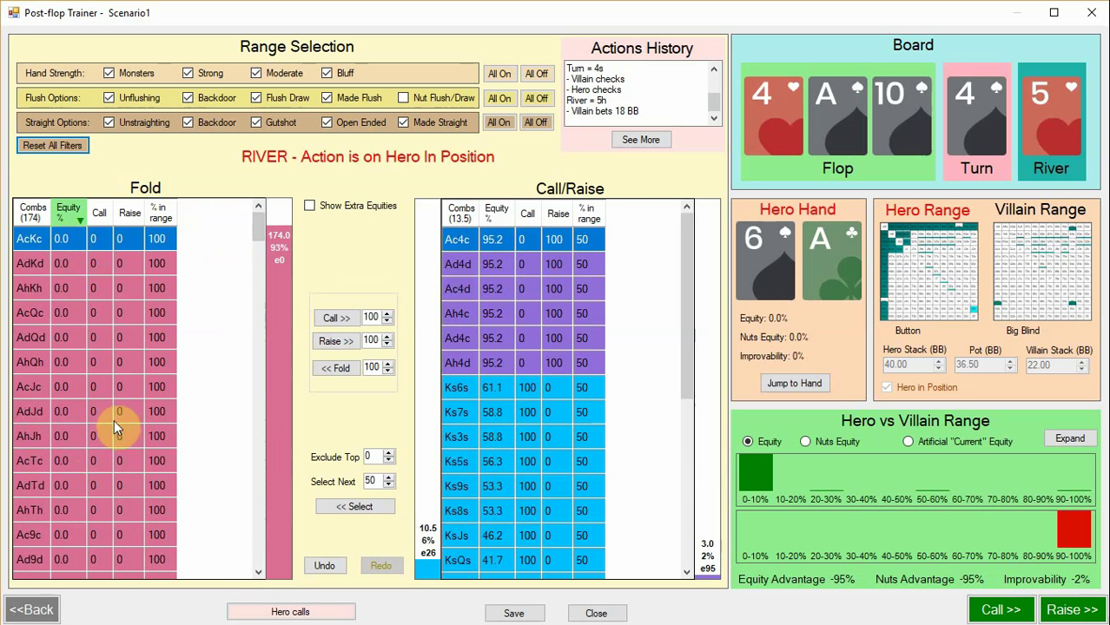
scroll(93, 387, down, 15)
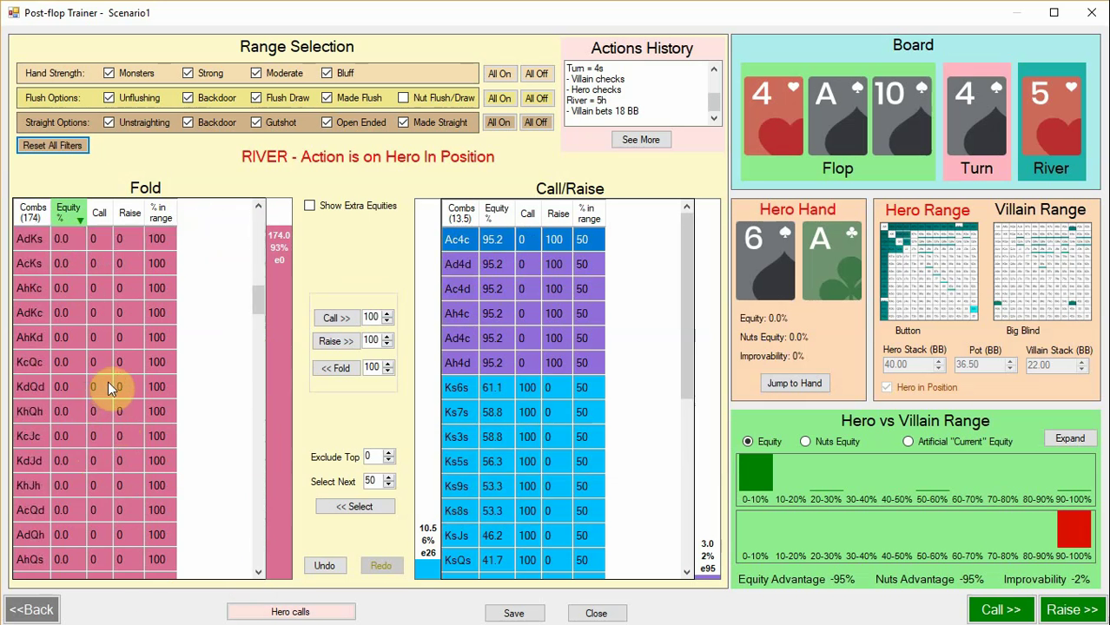
drag(256, 335, 192, 275)
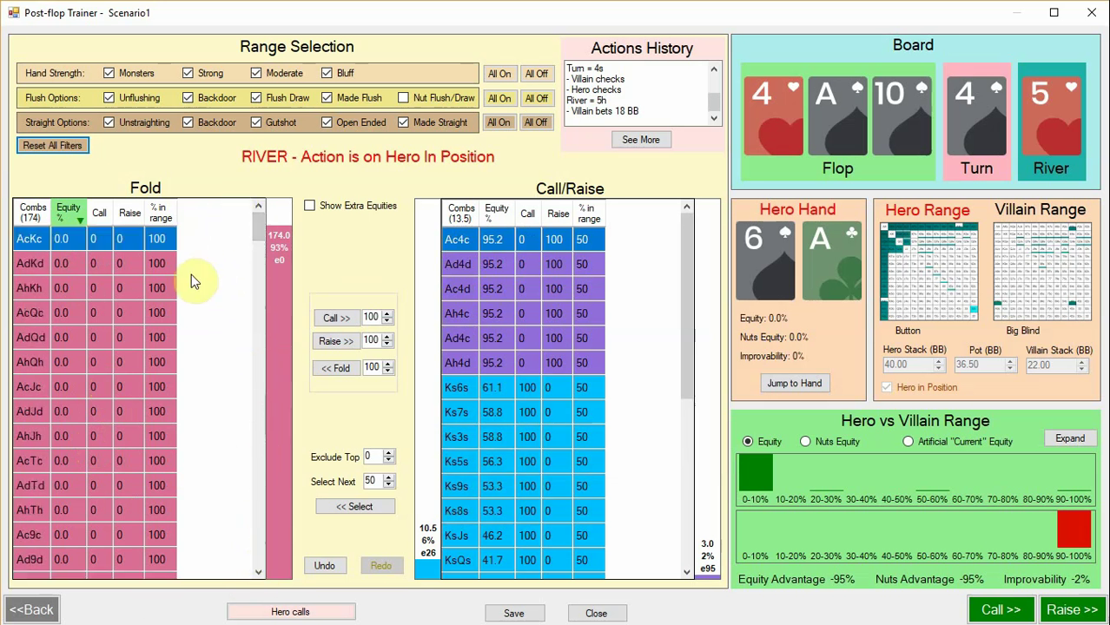